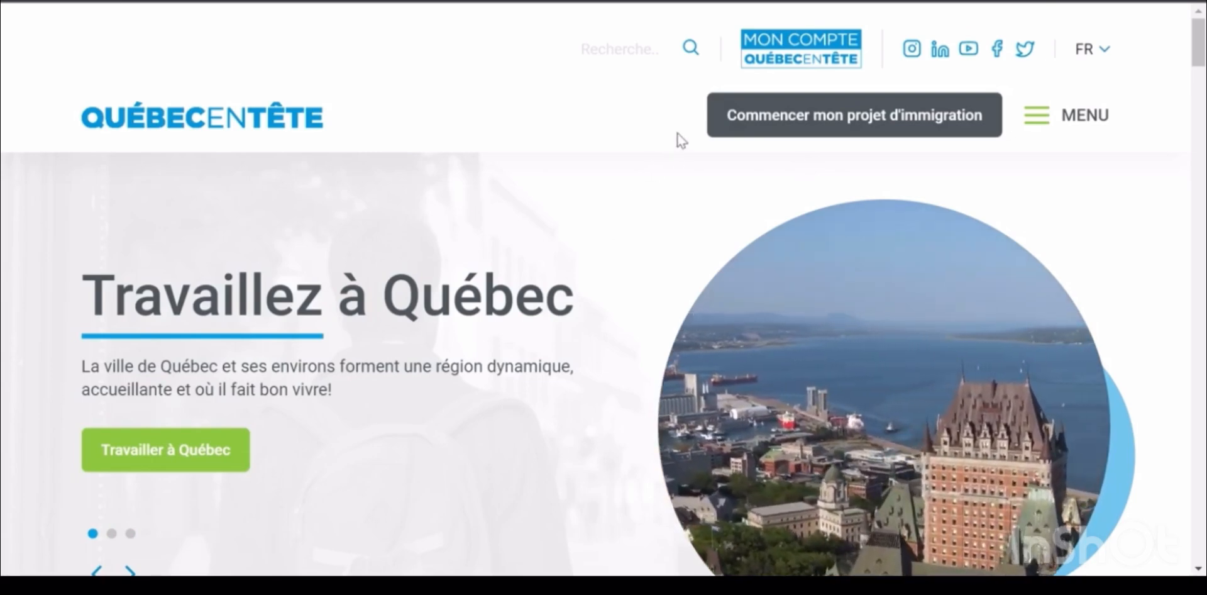
Open the new-account form and enter the first name, last name and e-mail address
click(801, 44)
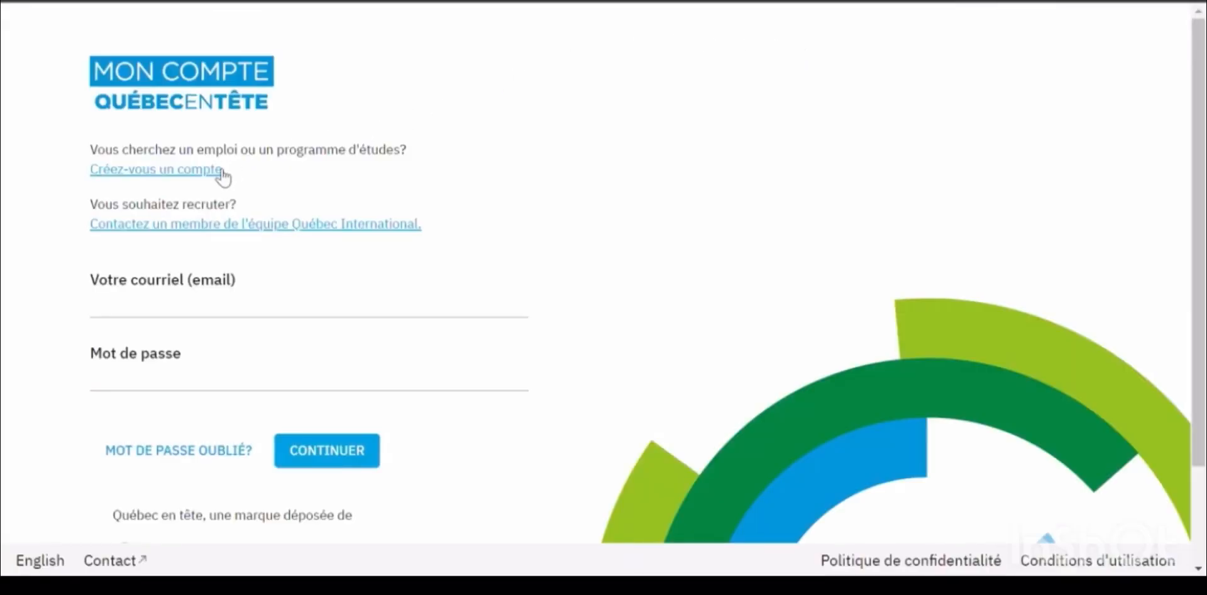
click(219, 170)
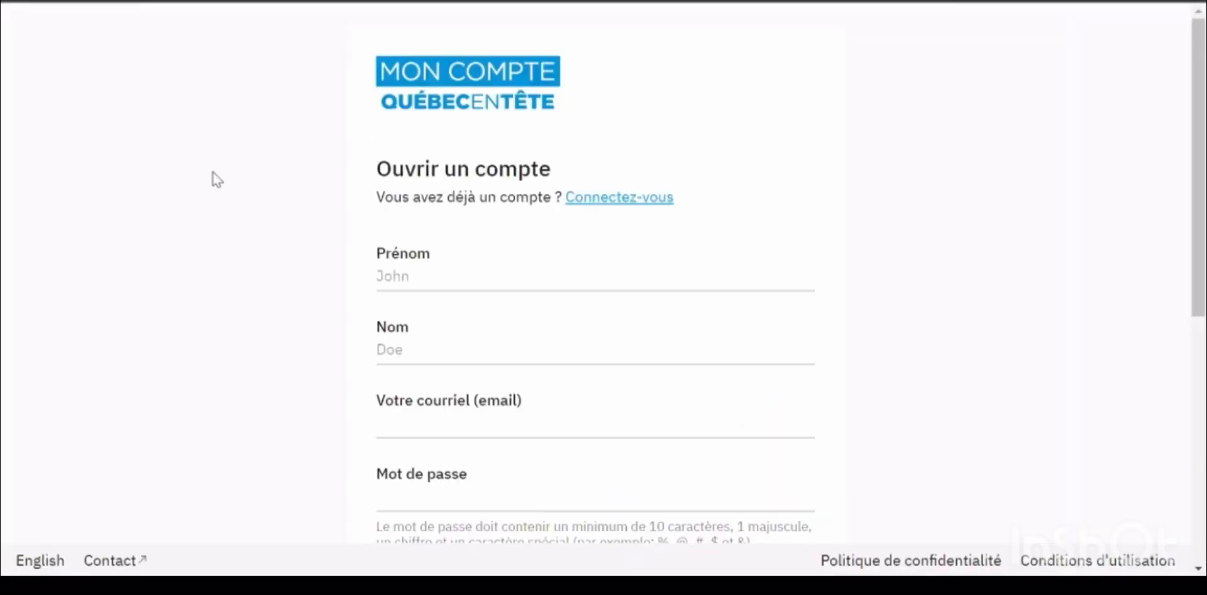
click(456, 291)
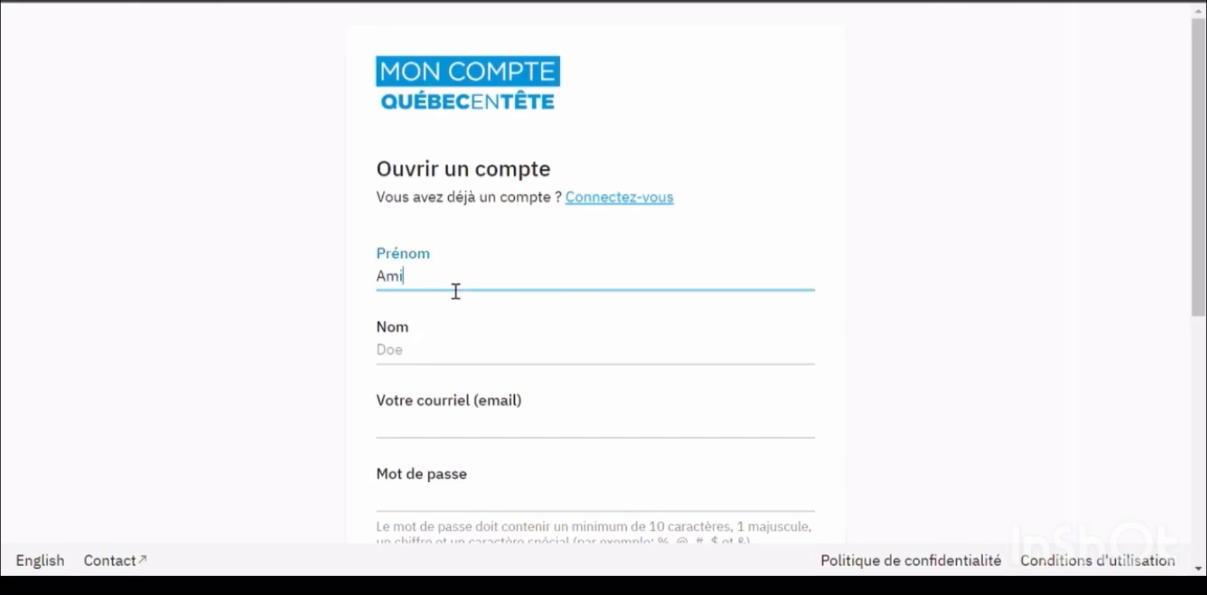
click(446, 356)
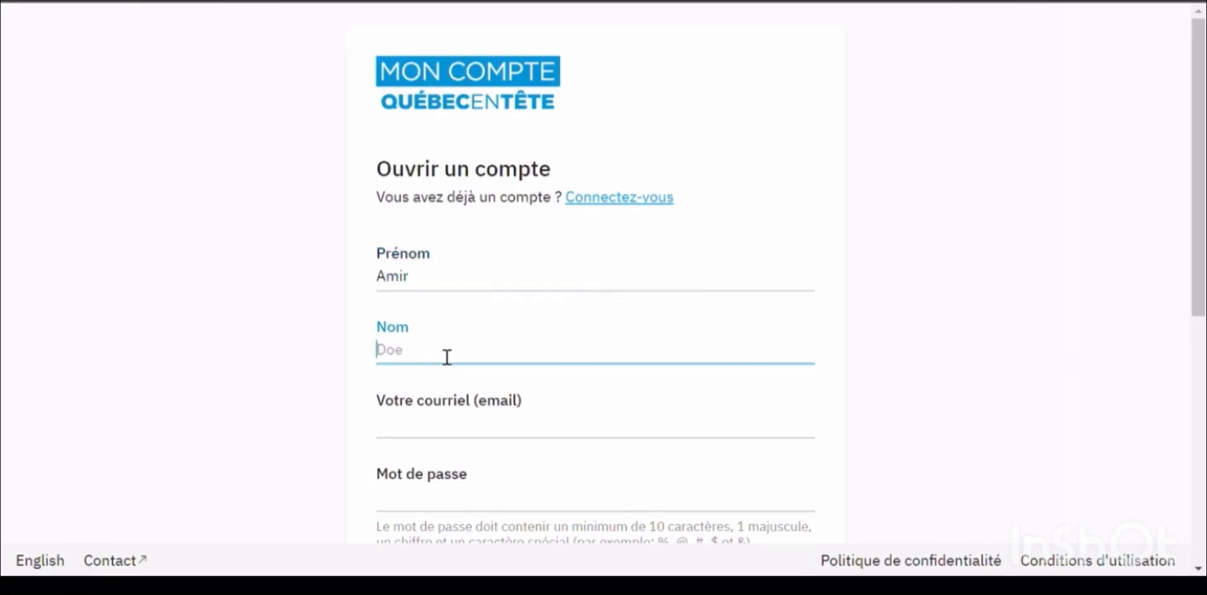
click(417, 434)
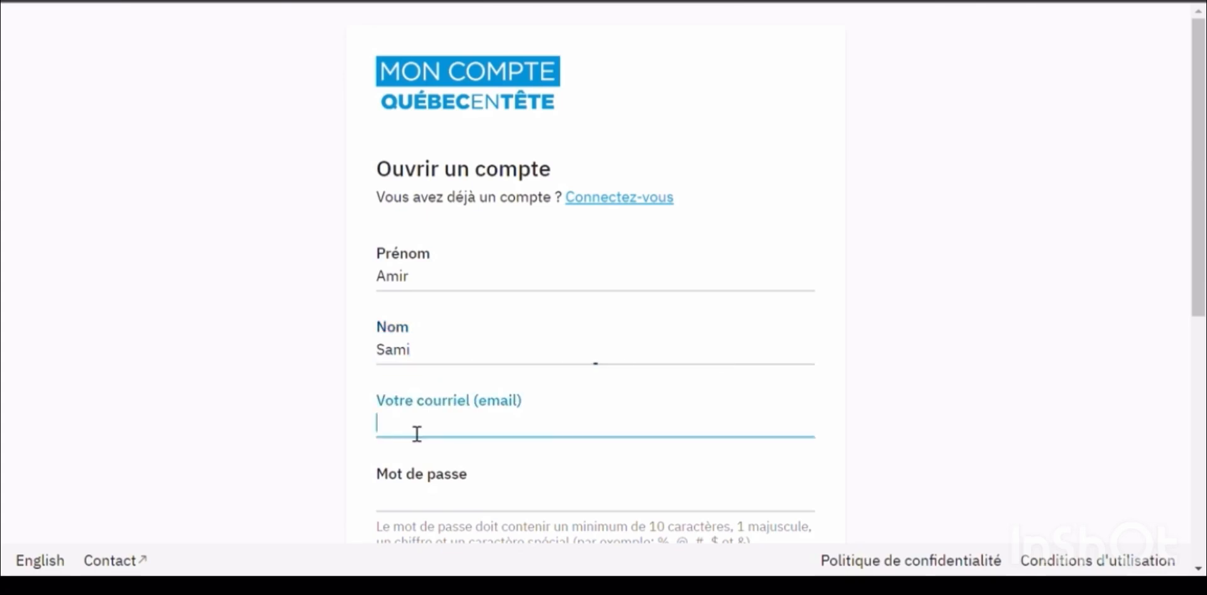
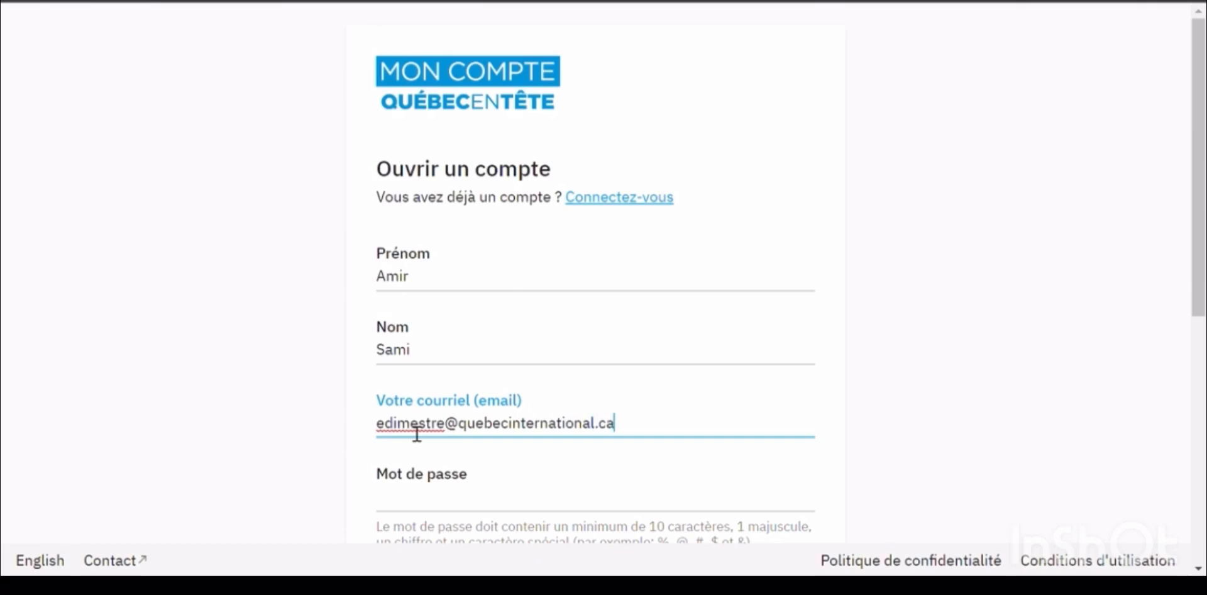
Set and confirm the password, accept all three consent terms, and submit the registration
click(449, 507)
text(•)
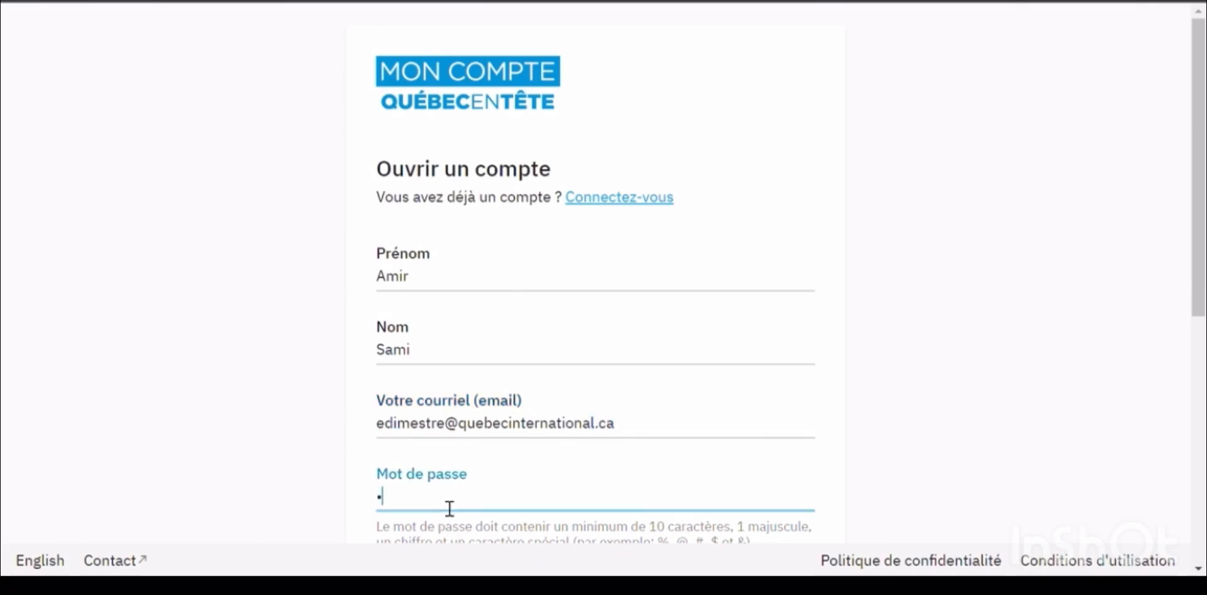
text(••••••••••)
scroll(538, 396, down, 5)
click(511, 232)
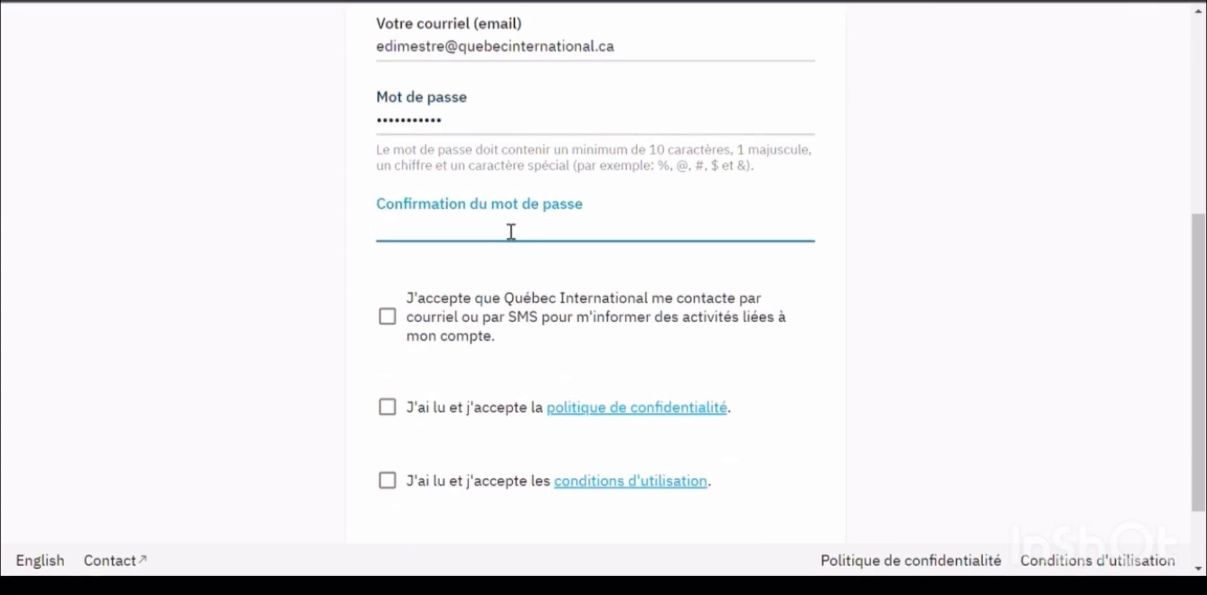
text(•••••••••••)
click(388, 317)
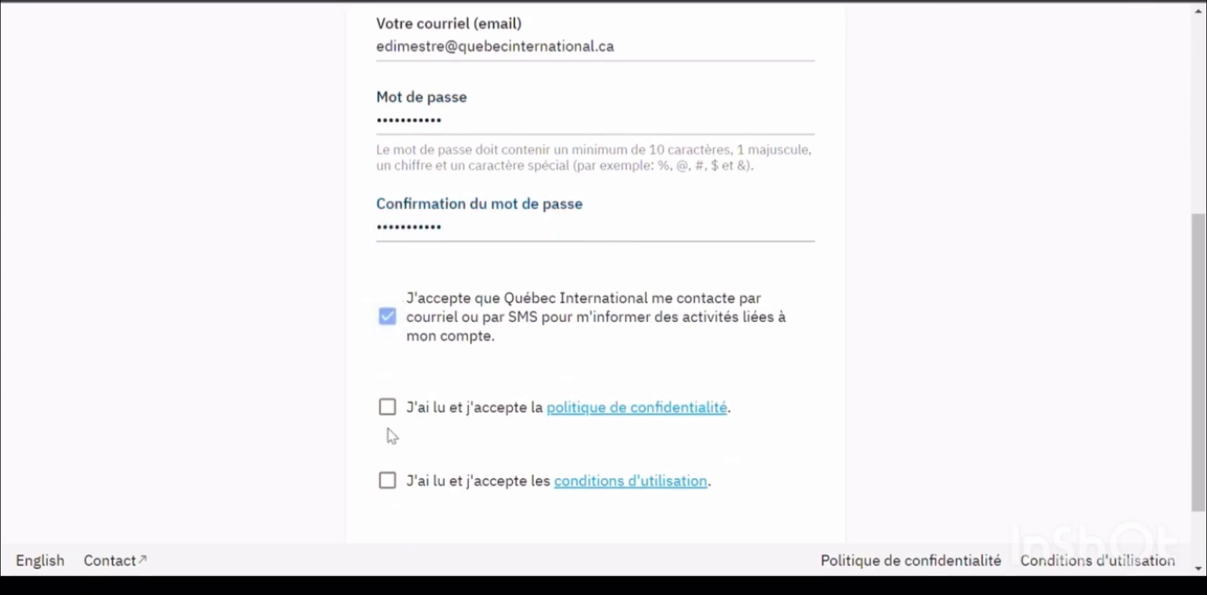
click(387, 407)
click(388, 480)
scroll(754, 371, down, 2)
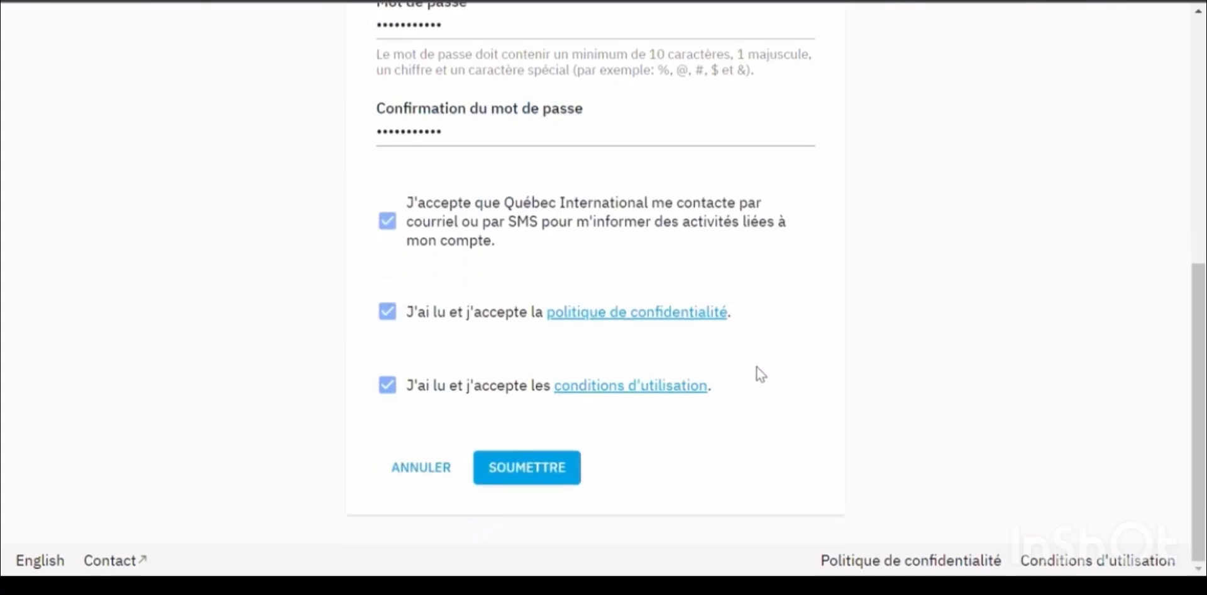
click(535, 468)
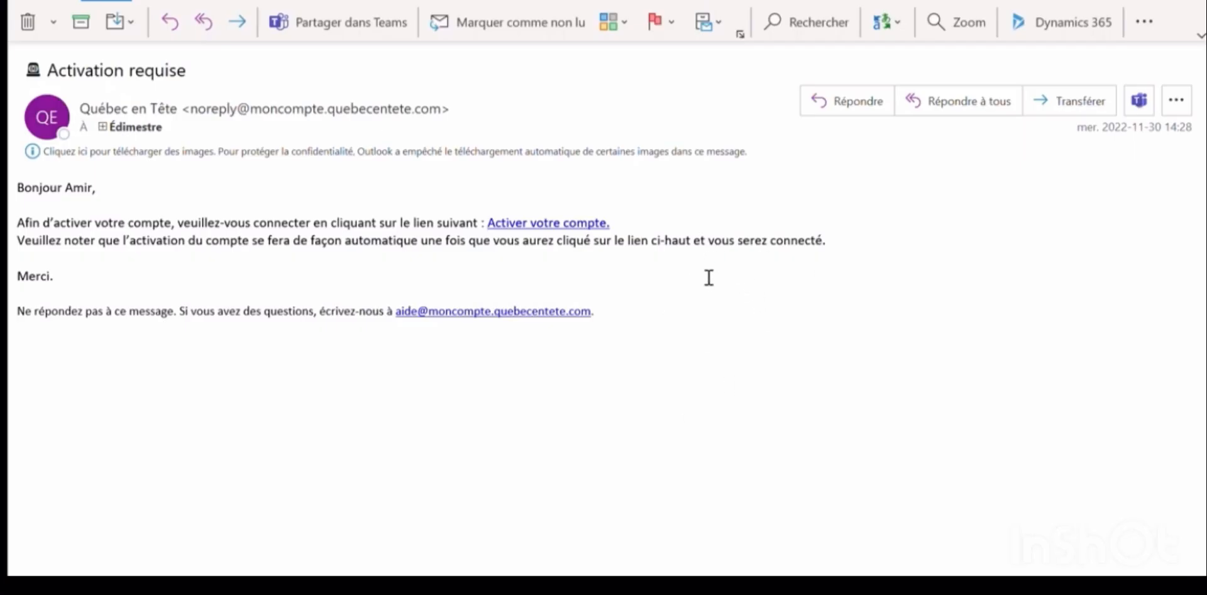
Follow the 'Activer votre compte' link in the activation e-mail
click(541, 221)
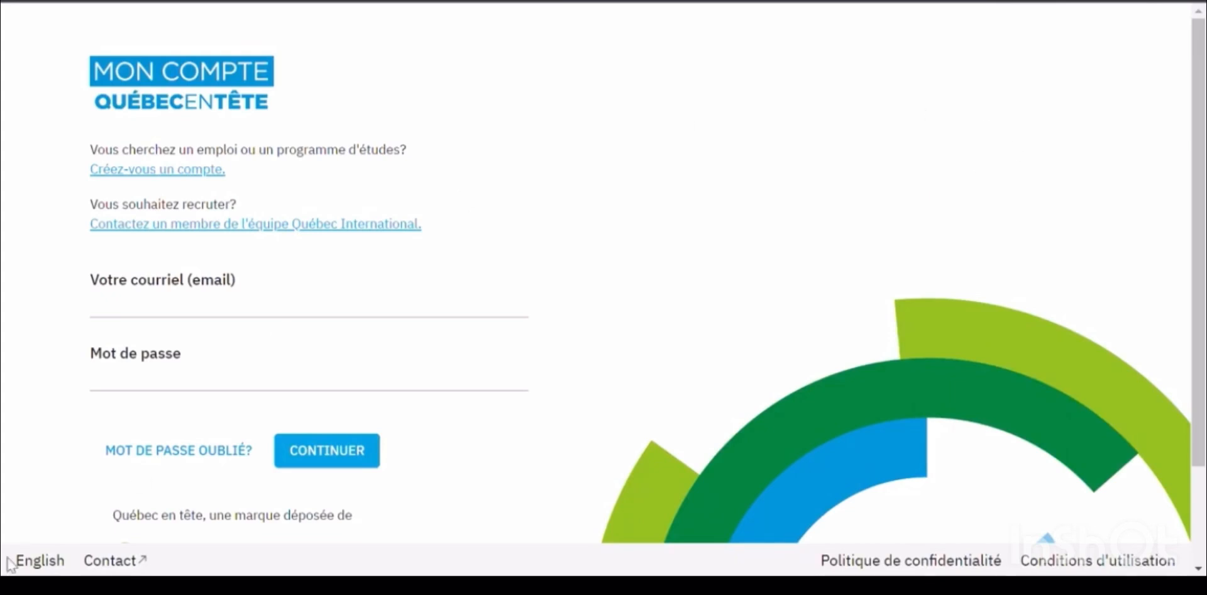
Sign in with the account e-mail and password to reach the job offers list
click(182, 312)
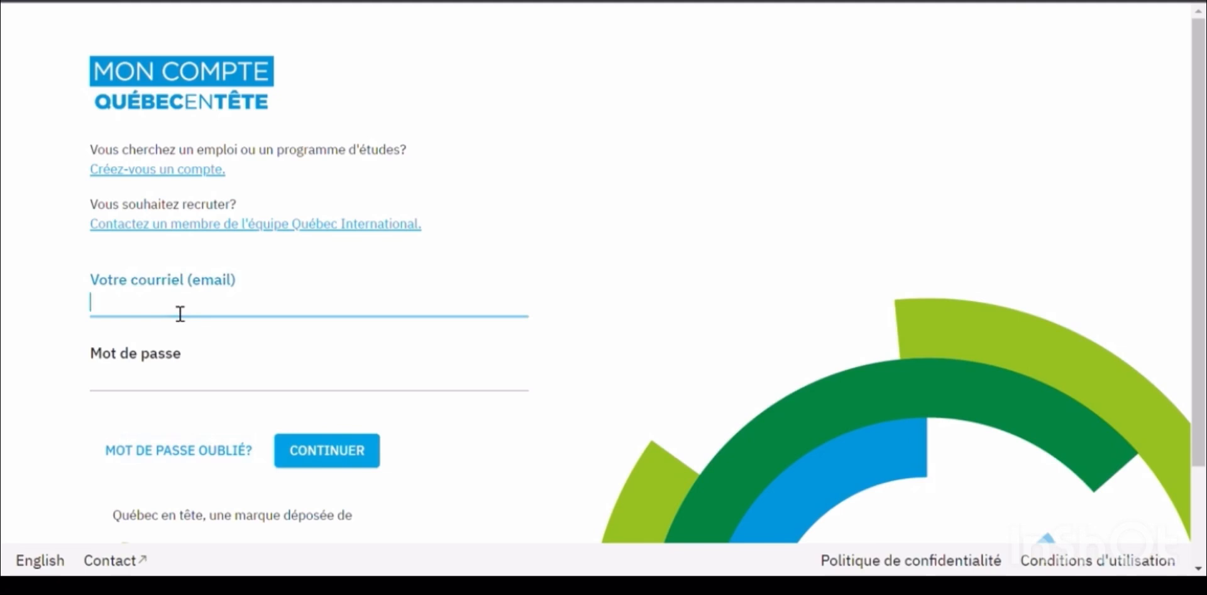
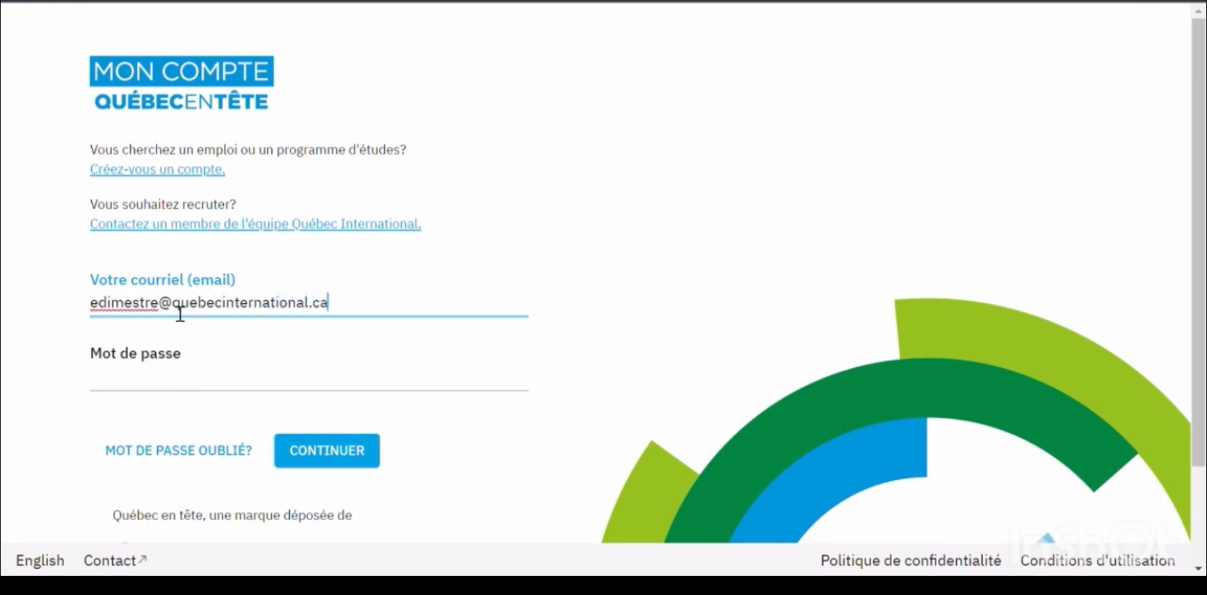
click(177, 399)
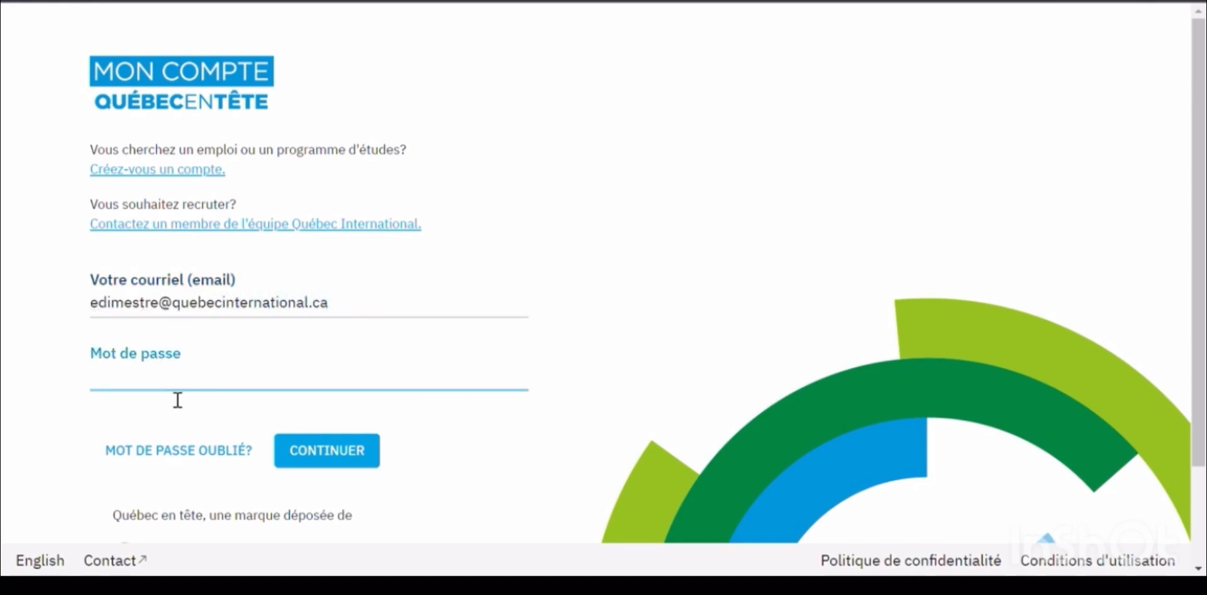
text(***********)
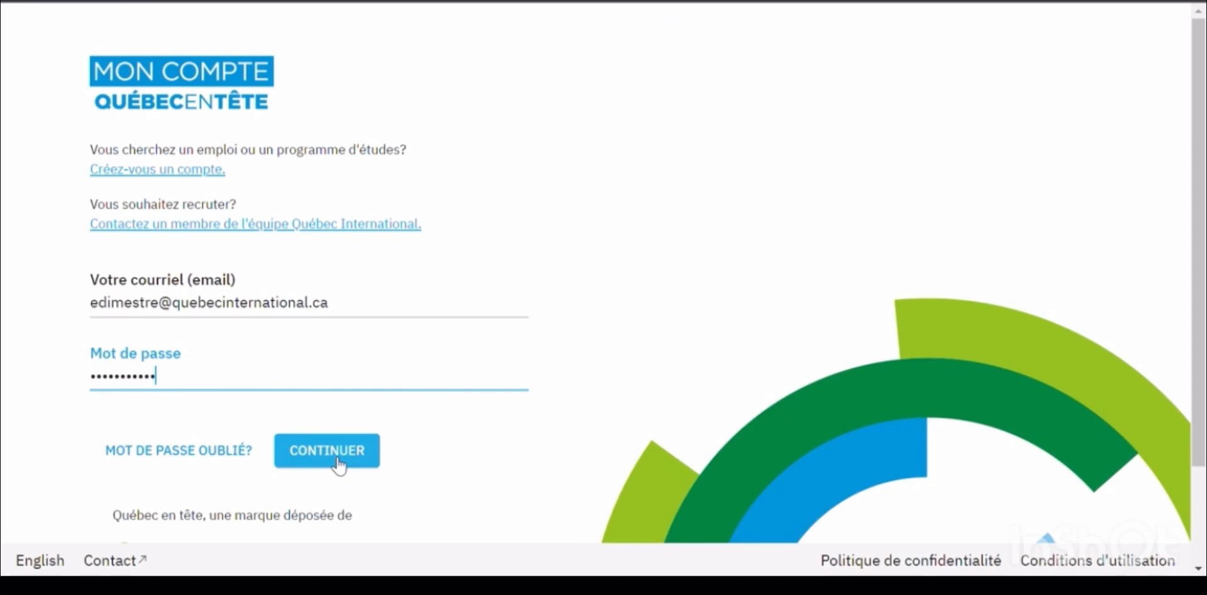
click(327, 451)
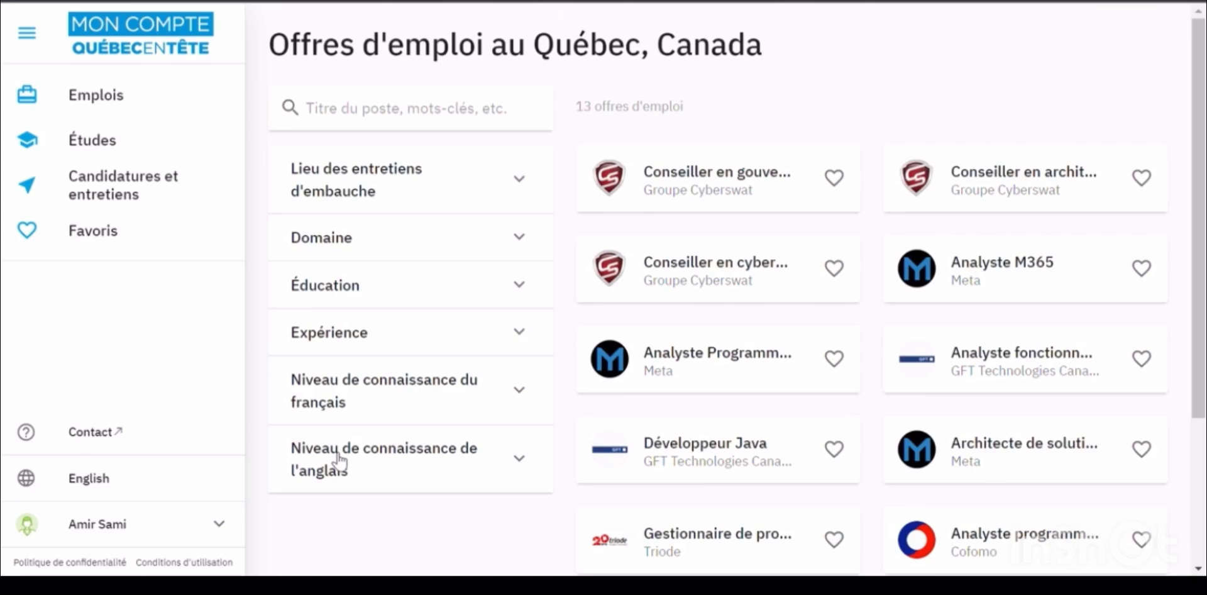
click(117, 101)
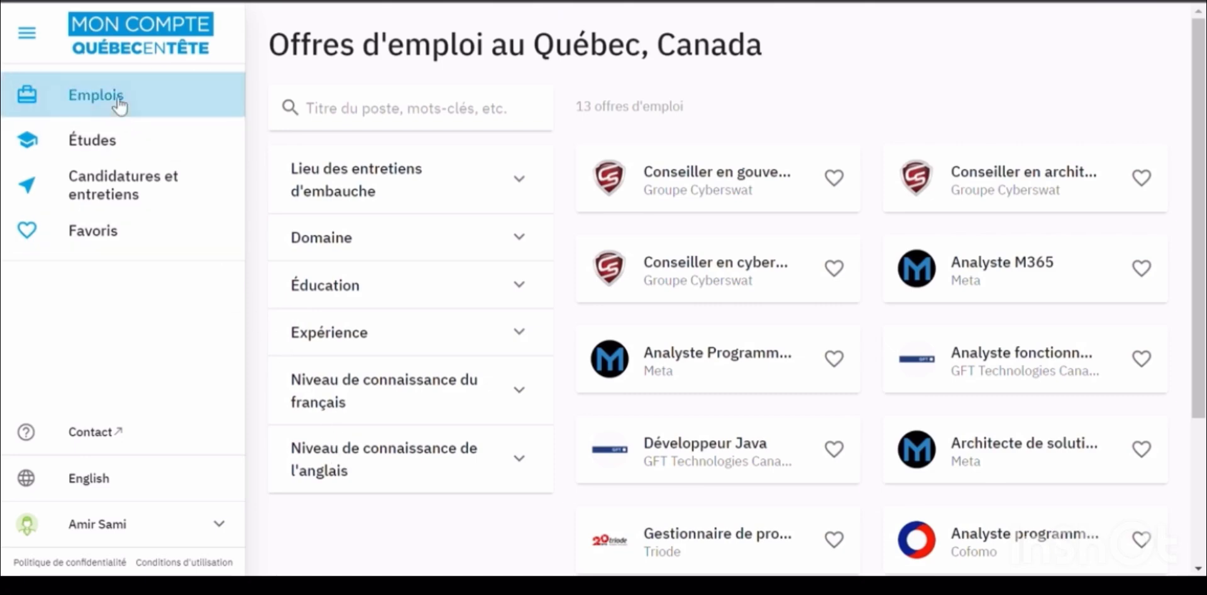
click(531, 179)
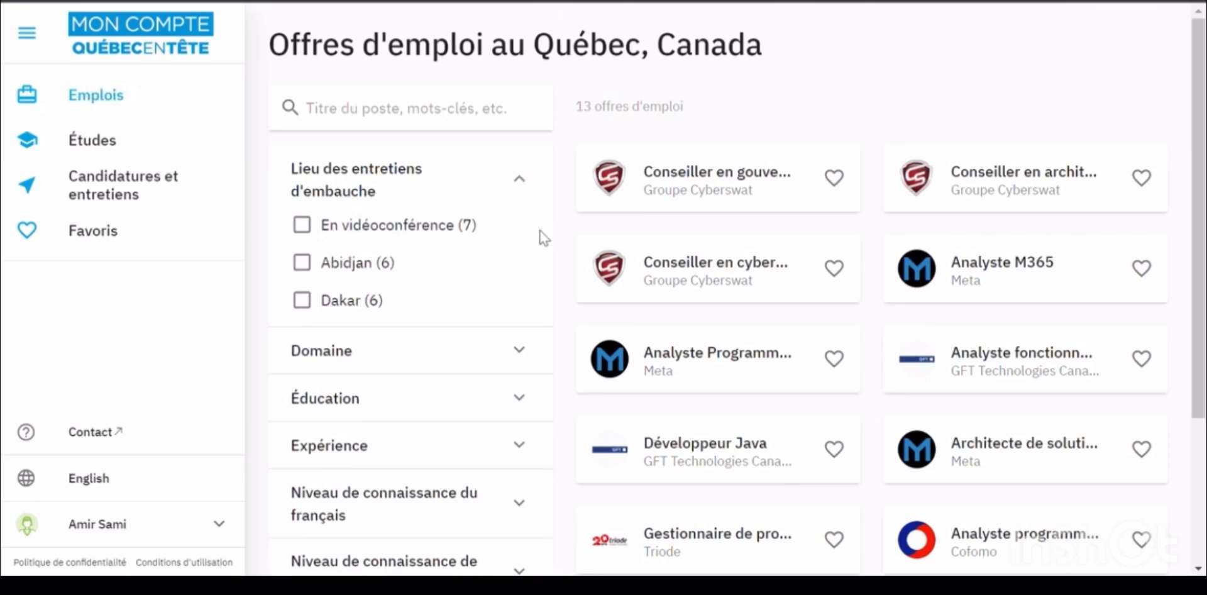
scroll(541, 237, down, 3)
click(520, 165)
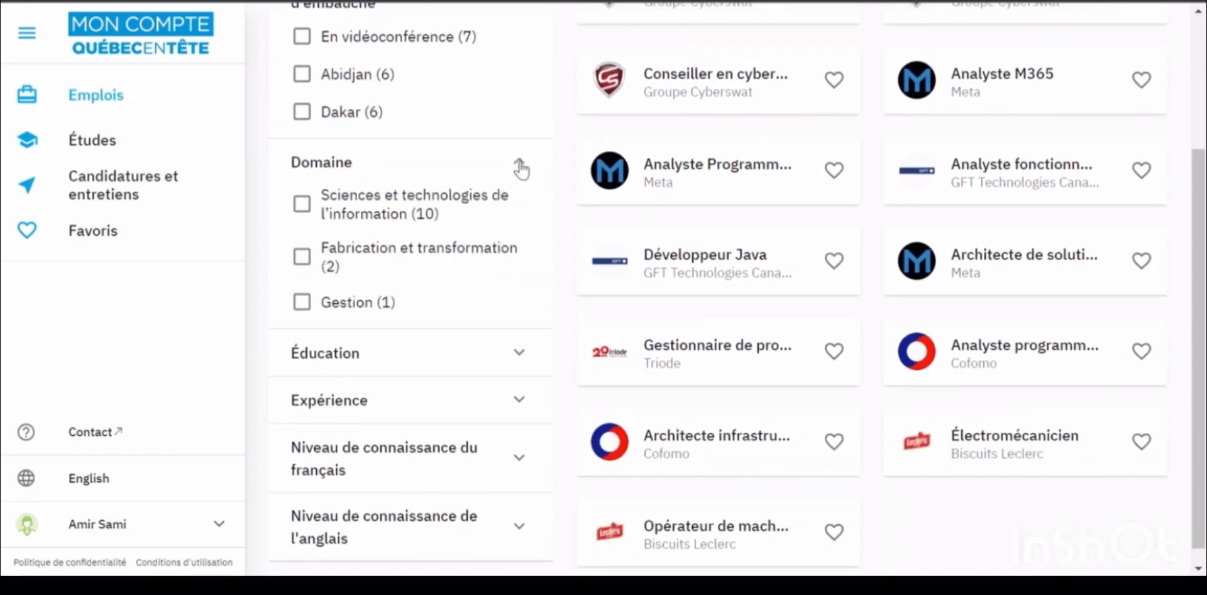
scroll(531, 193, down, 1)
click(528, 340)
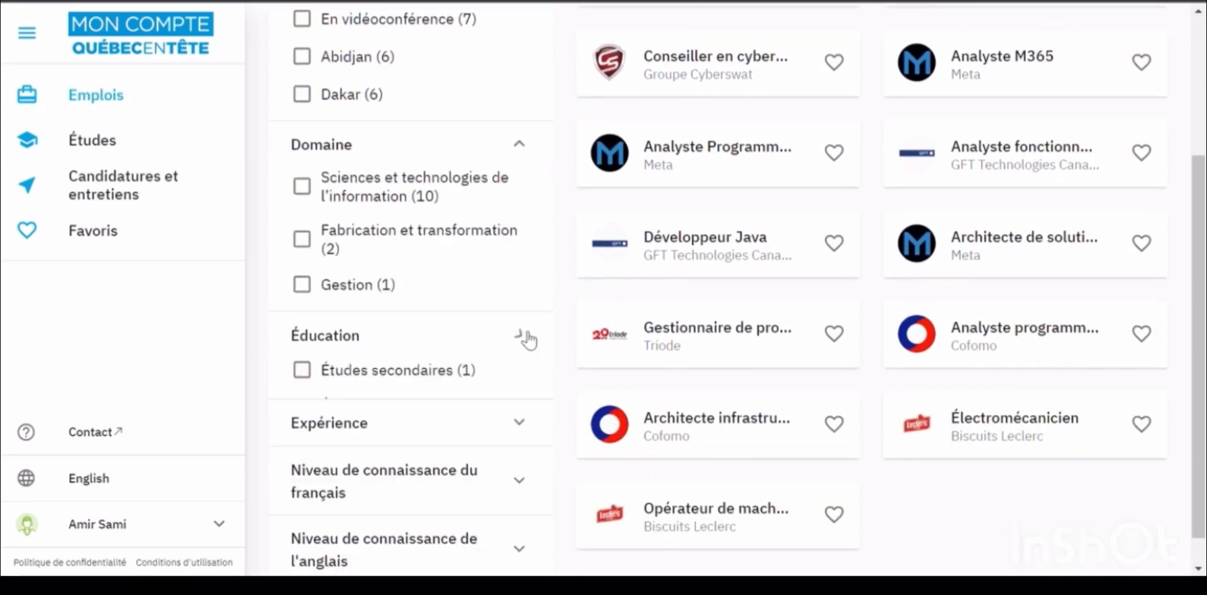
scroll(529, 340, down, 2)
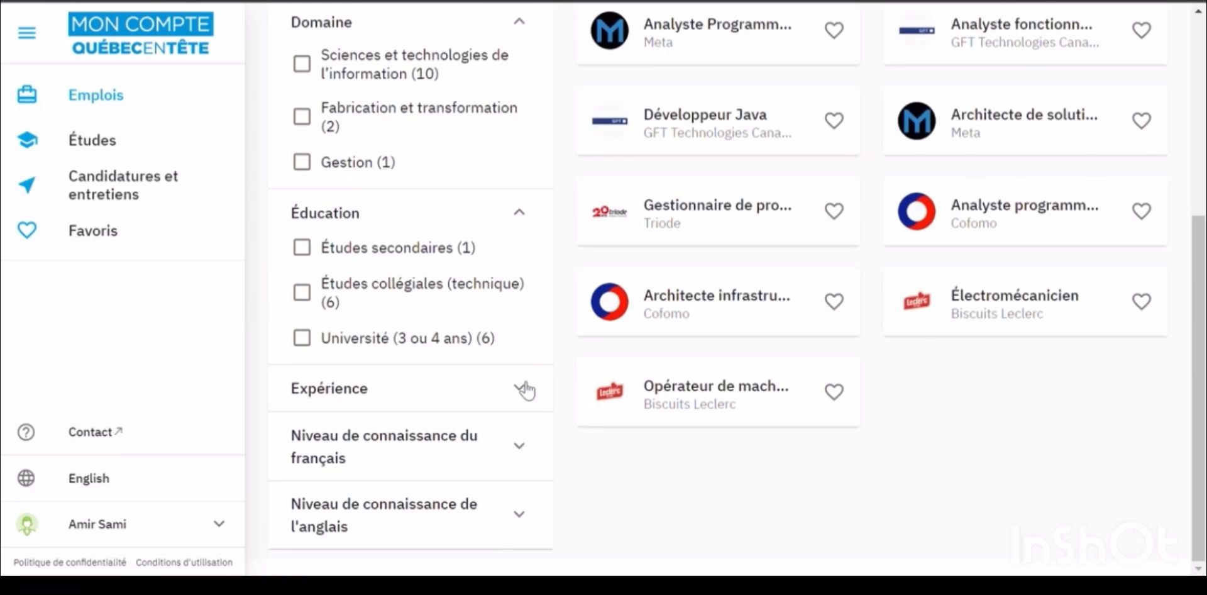
click(526, 389)
scroll(527, 390, down, 2)
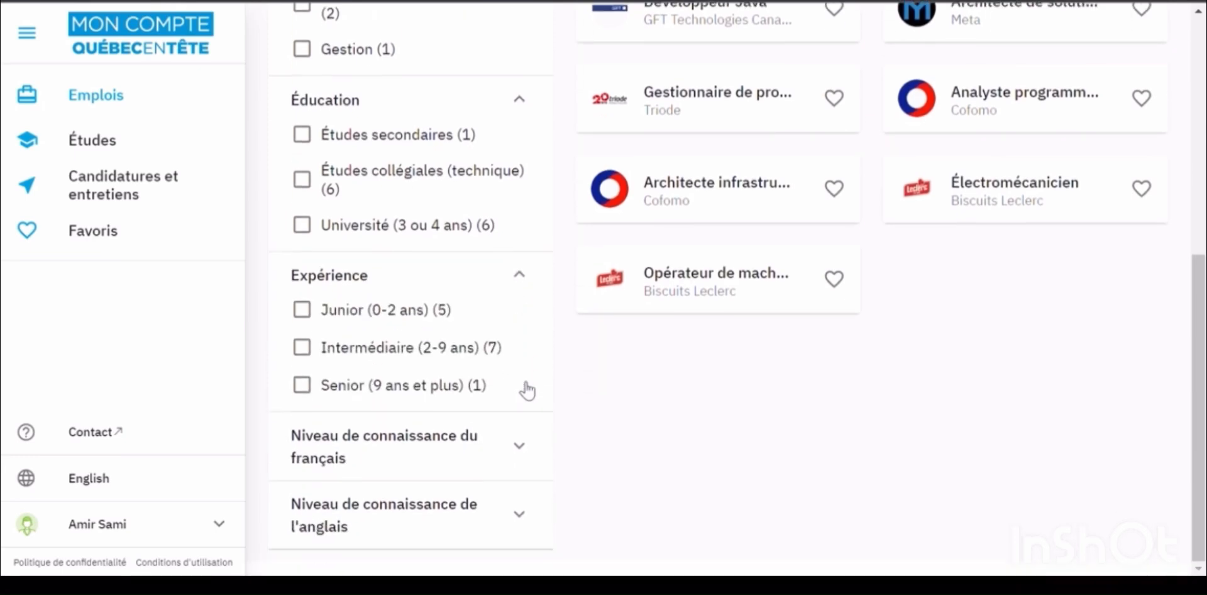
click(523, 447)
scroll(524, 456, down, 1)
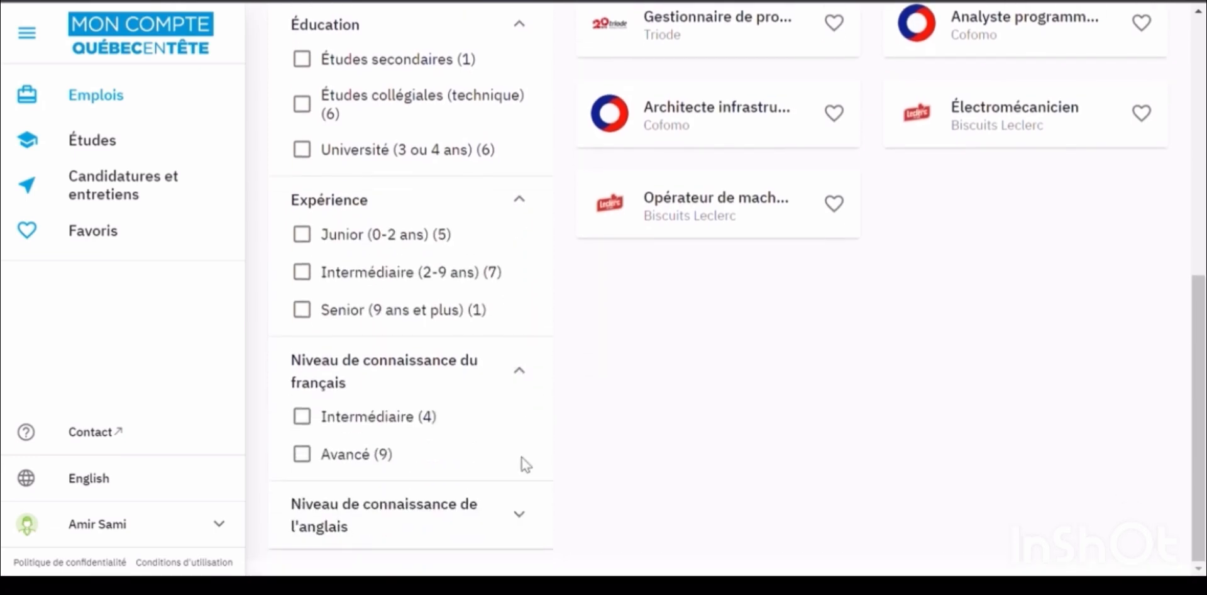
click(524, 513)
scroll(508, 447, down, 1)
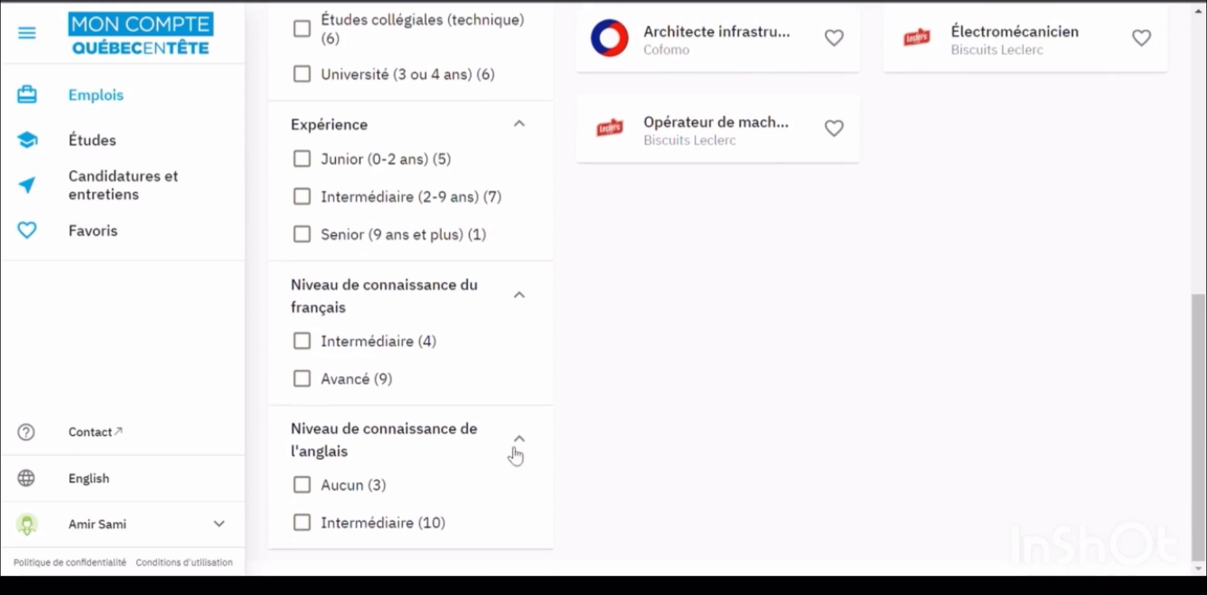
scroll(750, 330, up, 6)
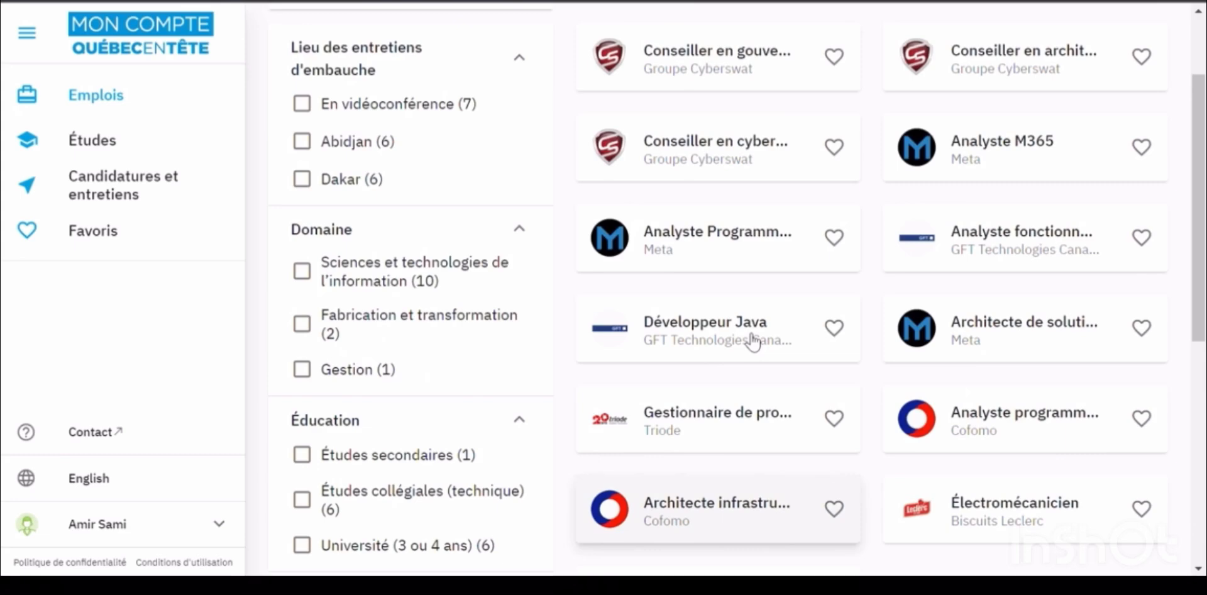
Open GFT Technologies' Développeur Java offer and scroll through its description
click(709, 332)
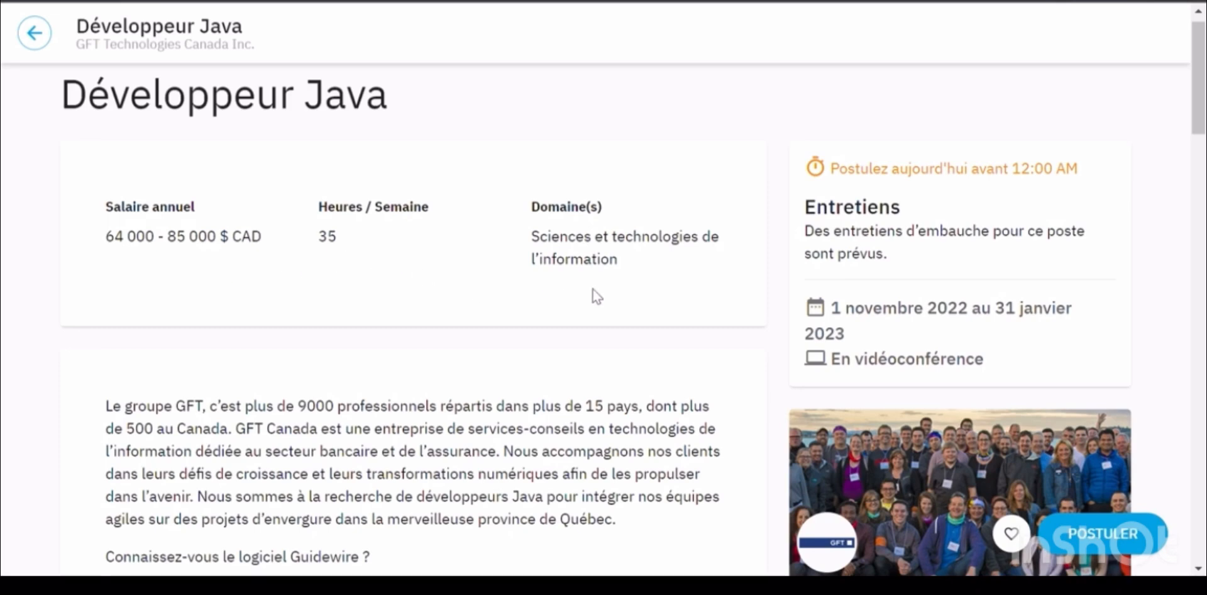
scroll(686, 384, down, 3)
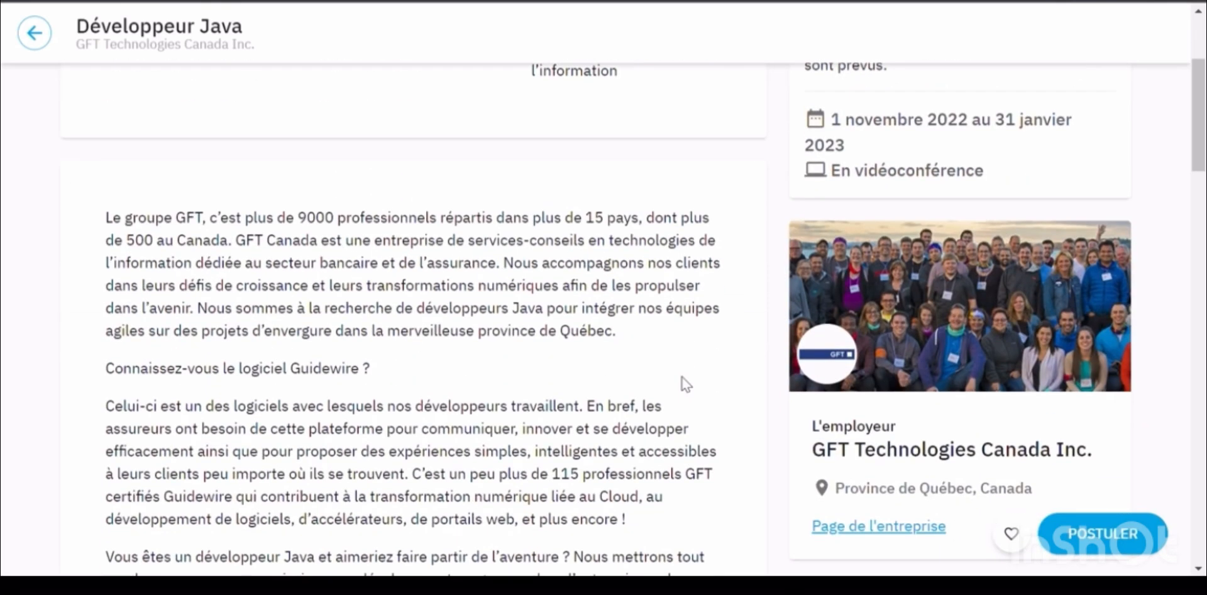
scroll(685, 383, down, 7)
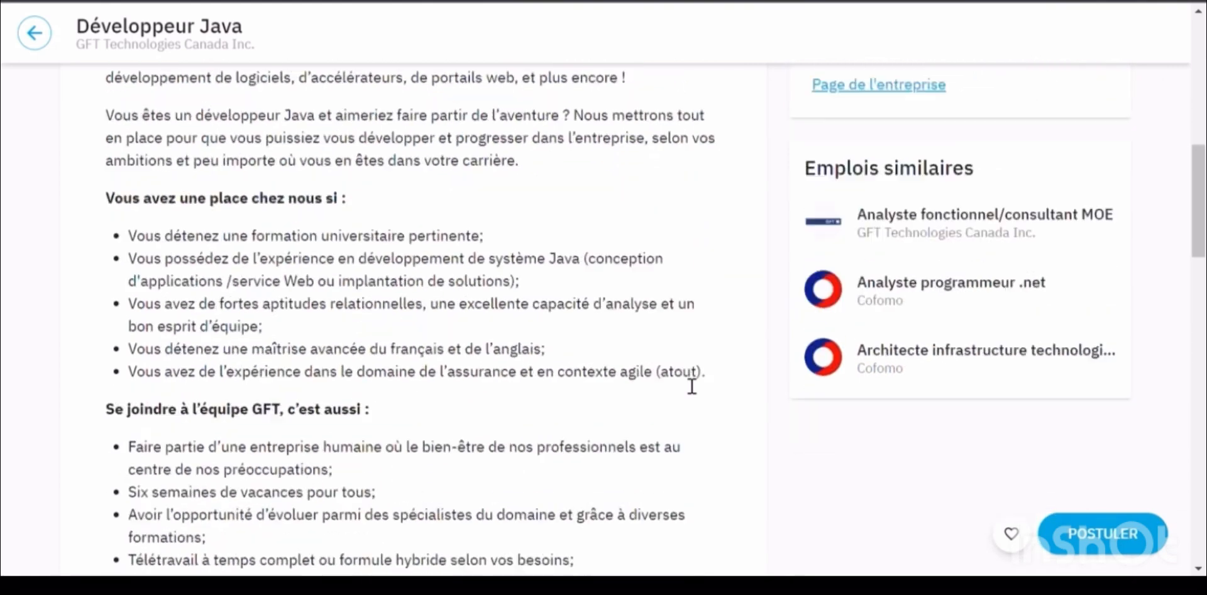
scroll(691, 386, down, 6)
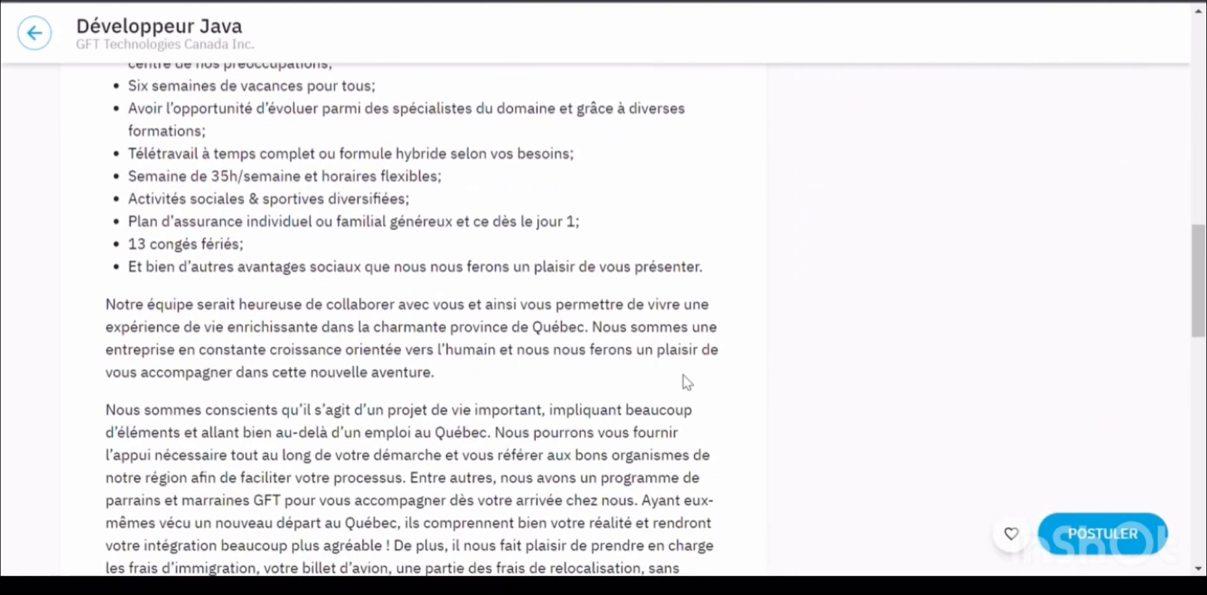
scroll(686, 381, down, 7)
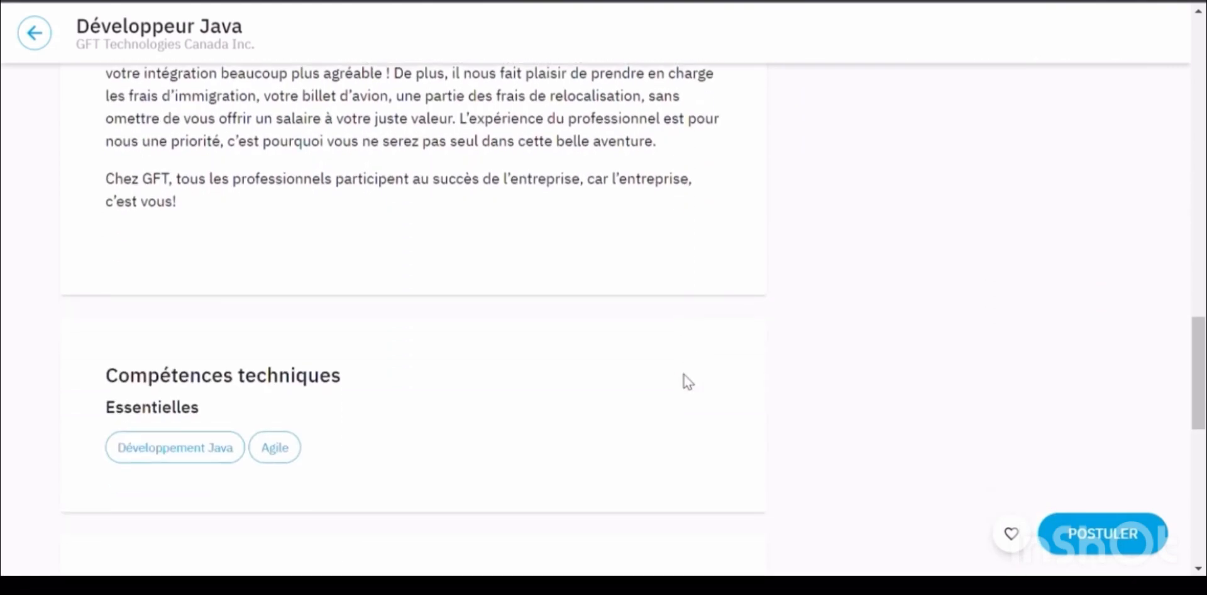
scroll(688, 381, down, 1)
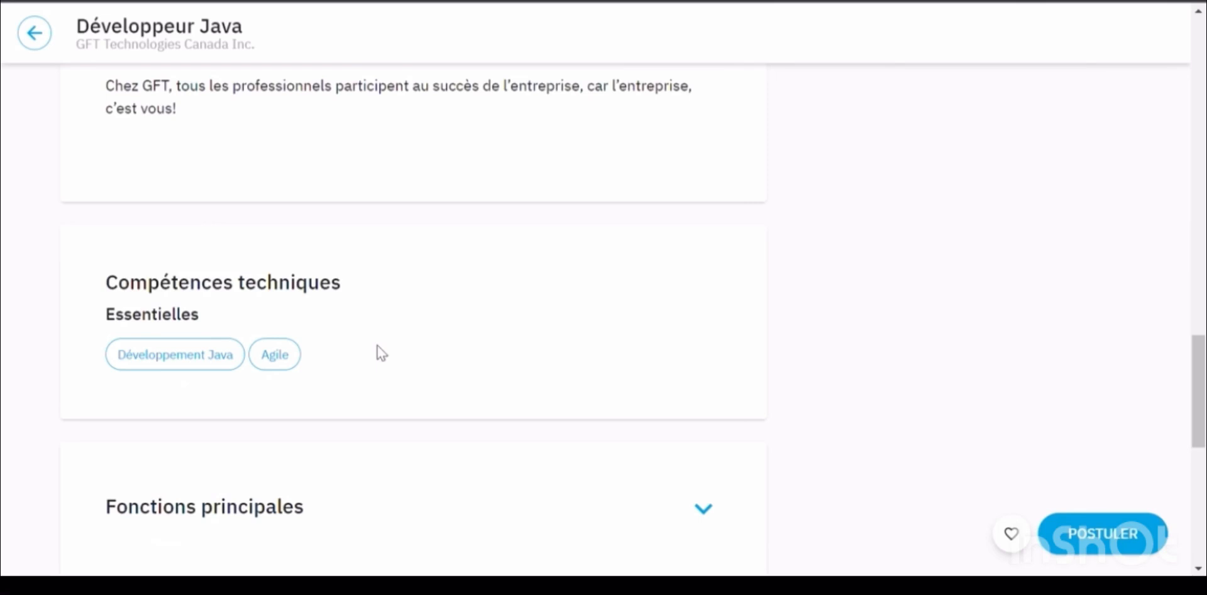
scroll(550, 346, down, 2)
scroll(559, 343, down, 2)
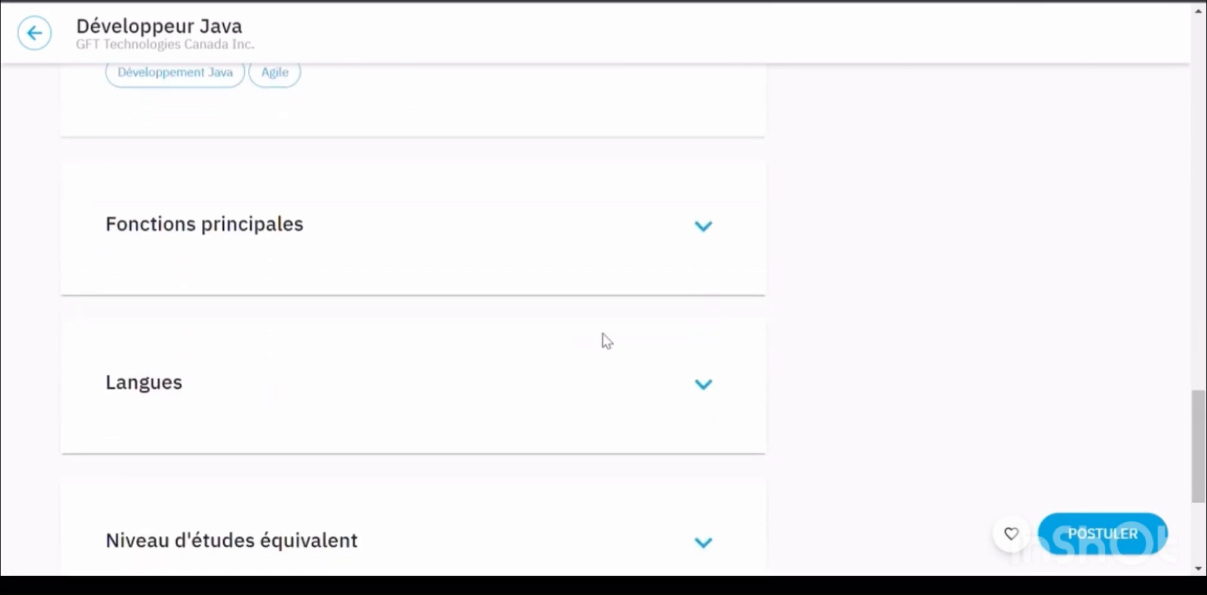
Expand the Fonctions principales, Langues, Niveau d'études and Niveau d'expérience details
click(710, 232)
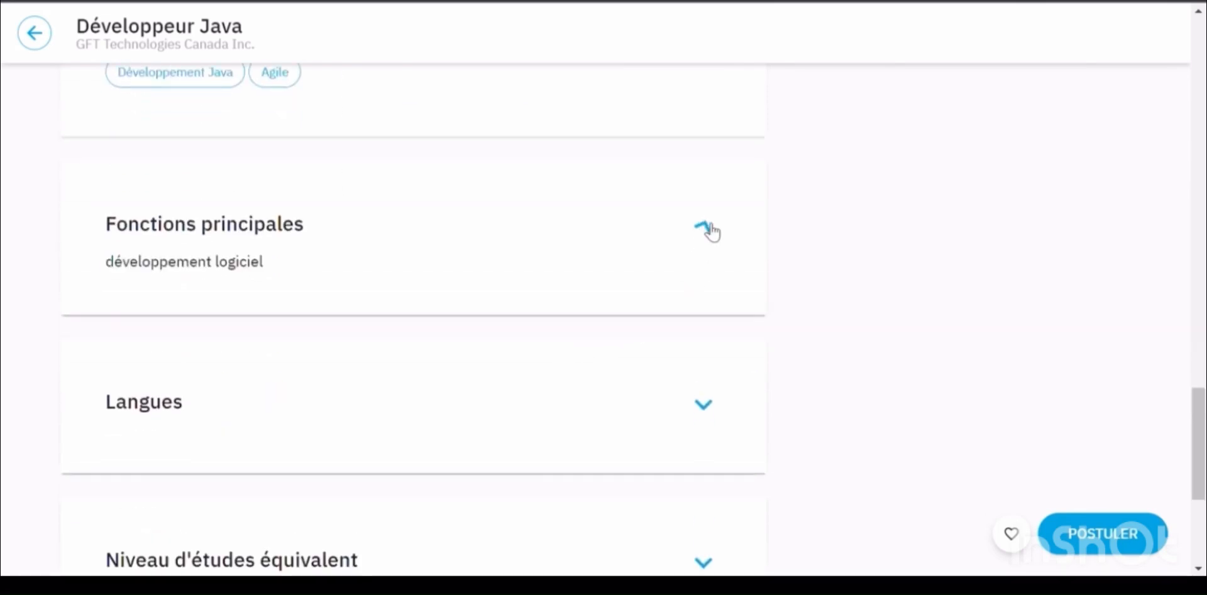
click(708, 409)
scroll(707, 410, down, 3)
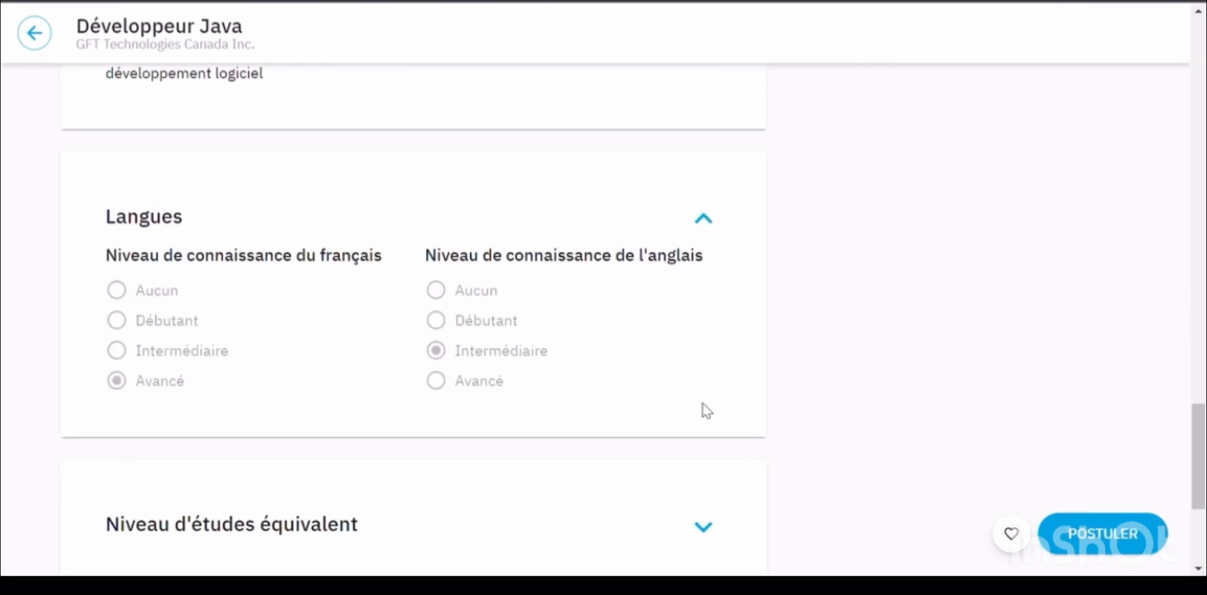
scroll(707, 410, down, 4)
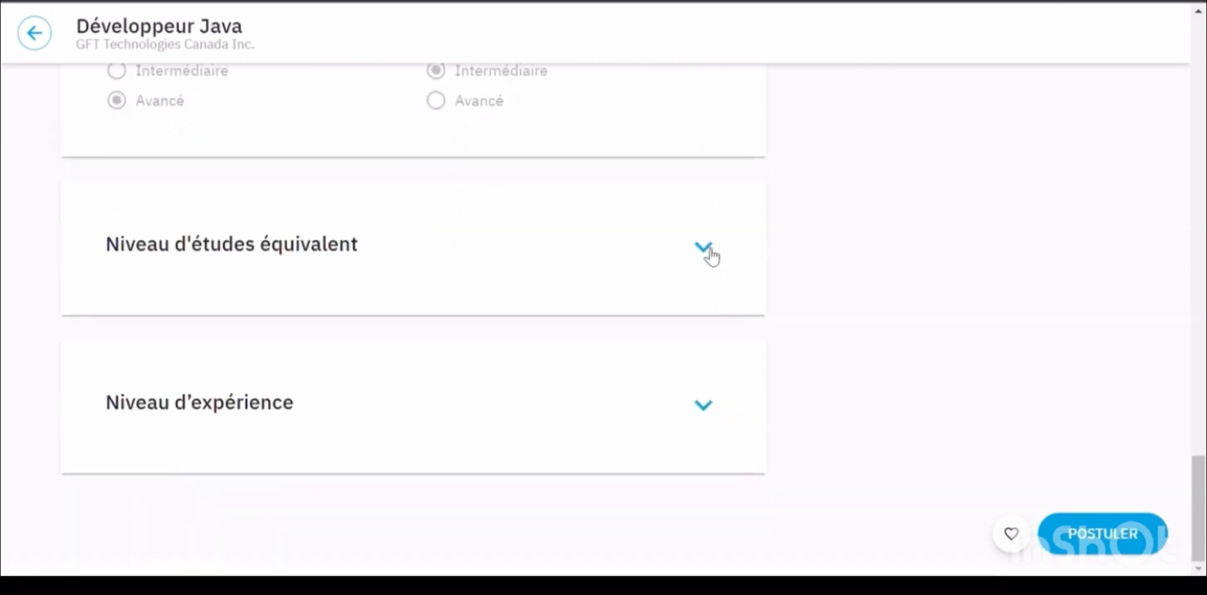
click(710, 253)
click(706, 430)
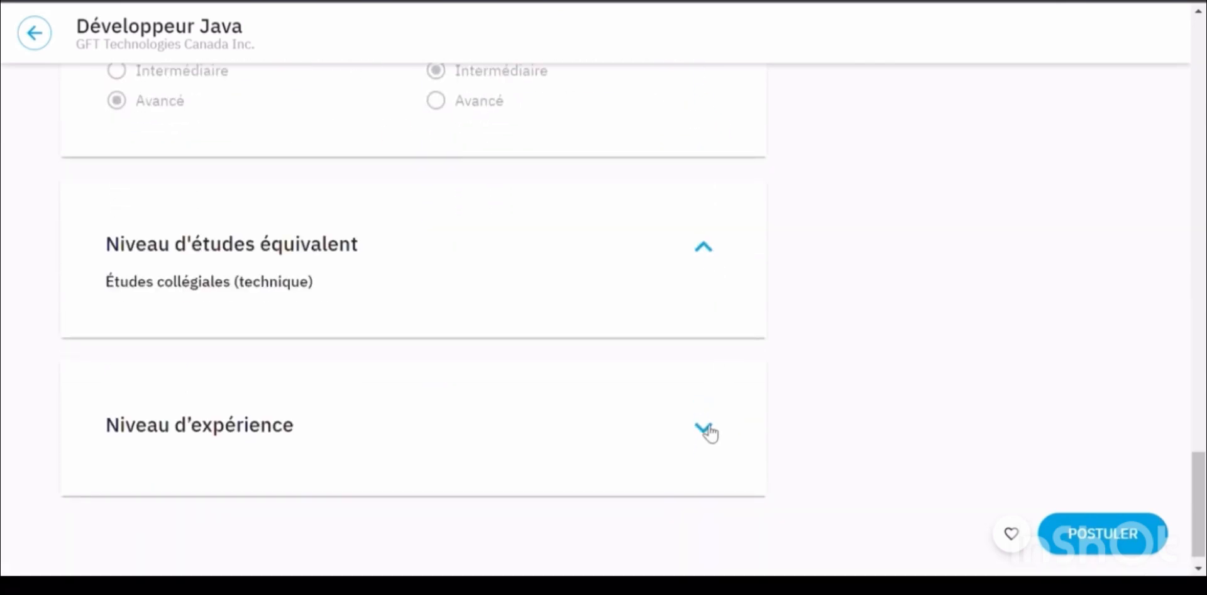
scroll(922, 367, up, 20)
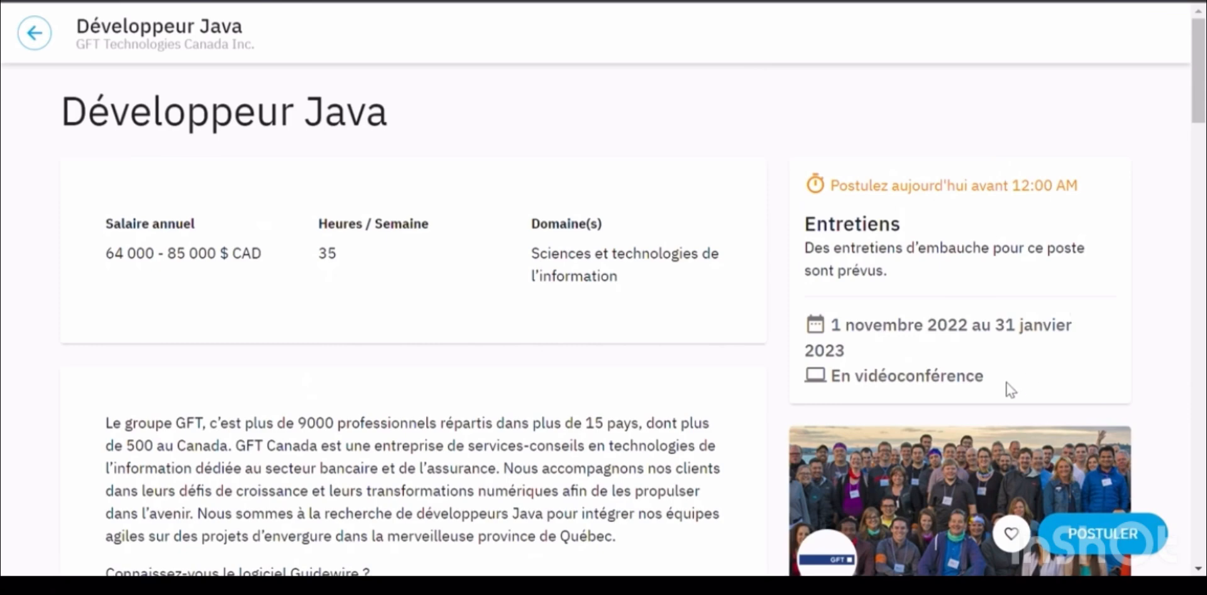
scroll(1006, 384, down, 6)
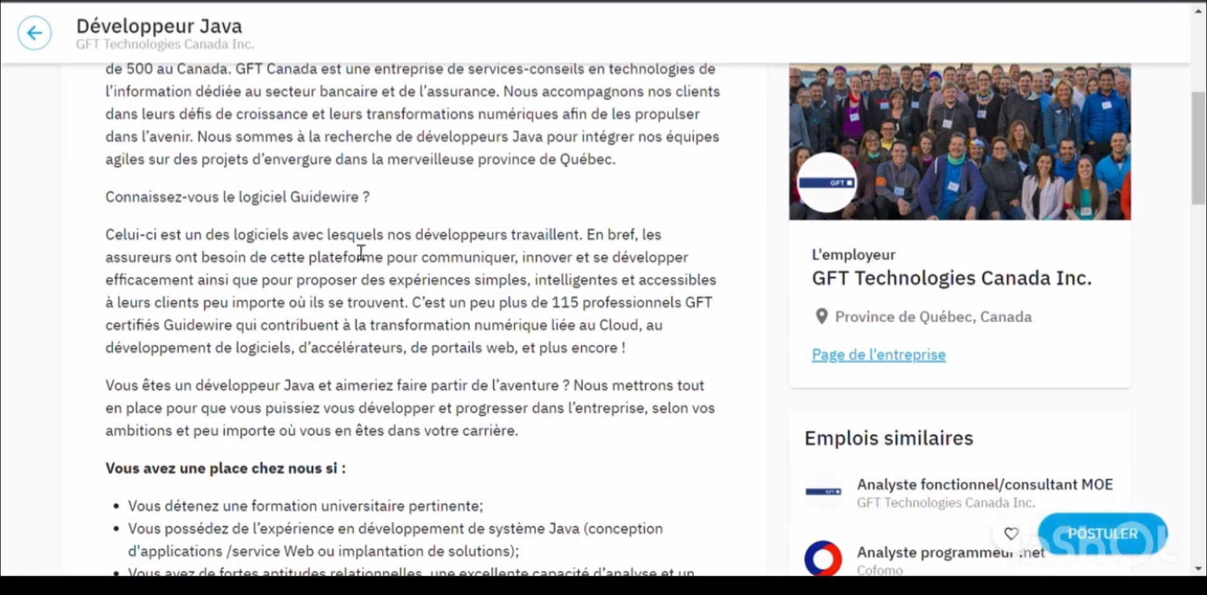
Go back to the offers list and open the Profil page from the account menu
click(49, 37)
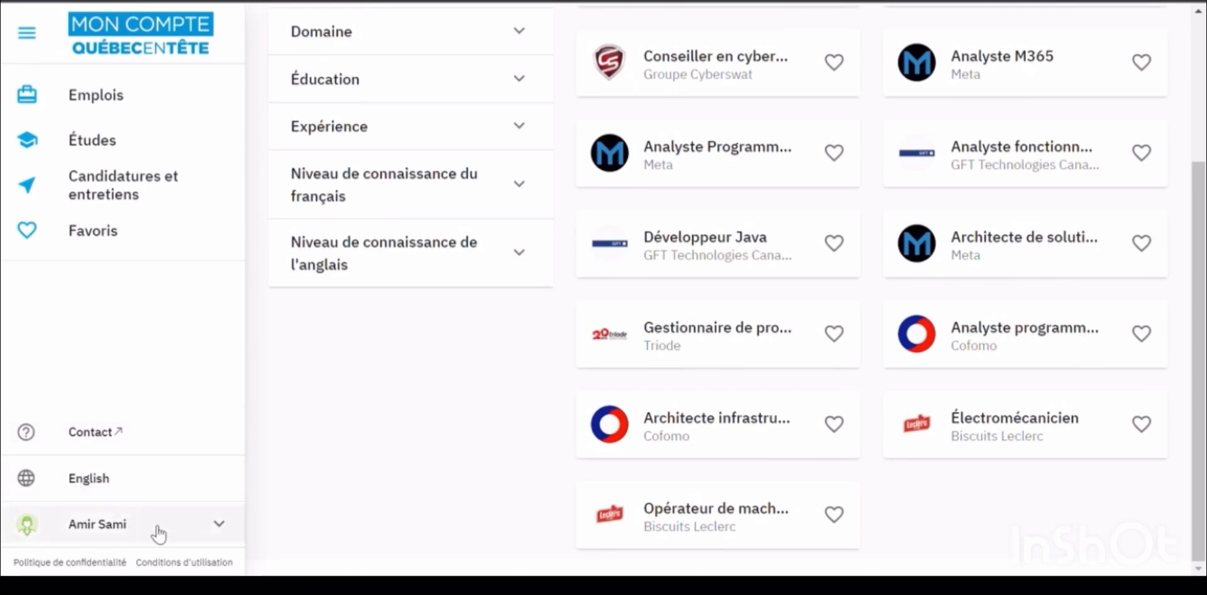
click(166, 534)
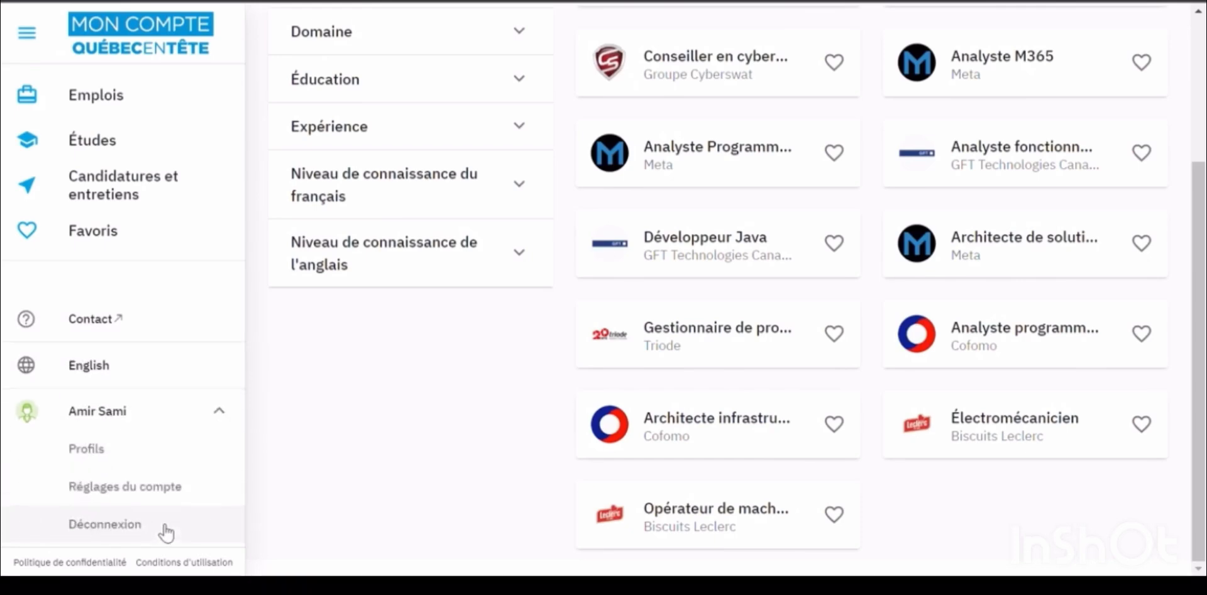
click(119, 454)
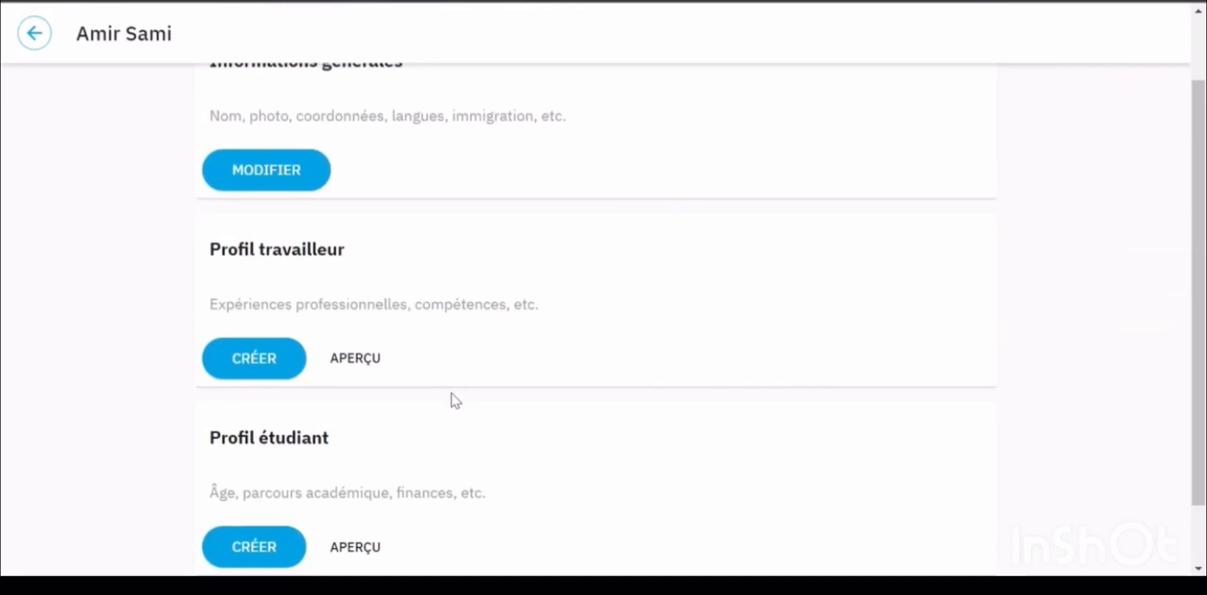
scroll(412, 399, up, 2)
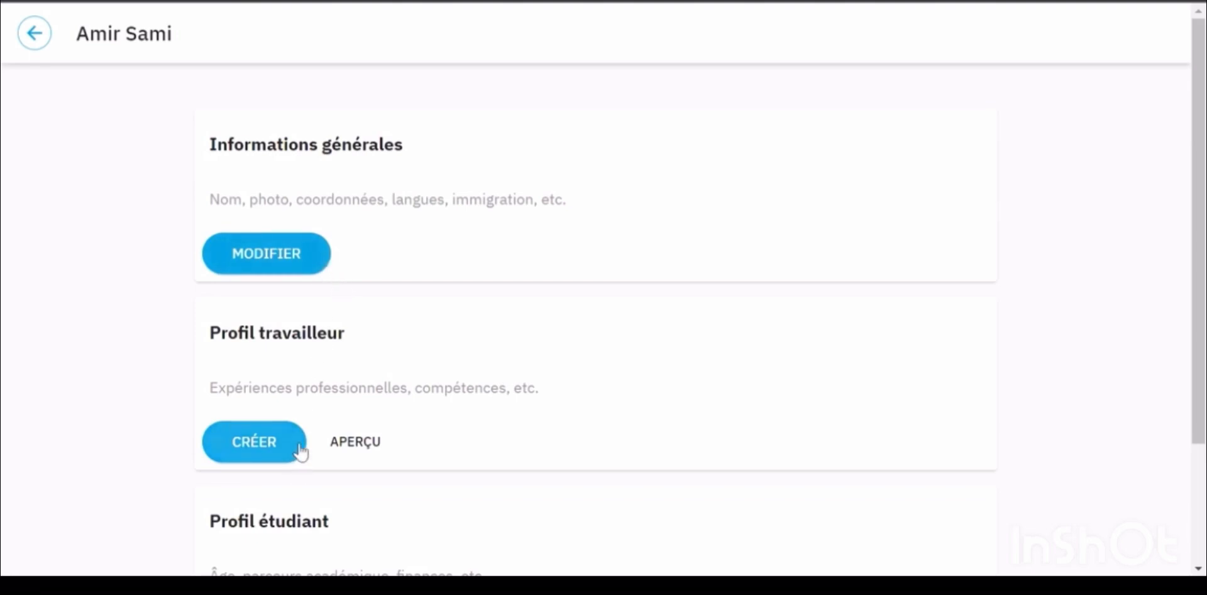
scroll(301, 451, down, 3)
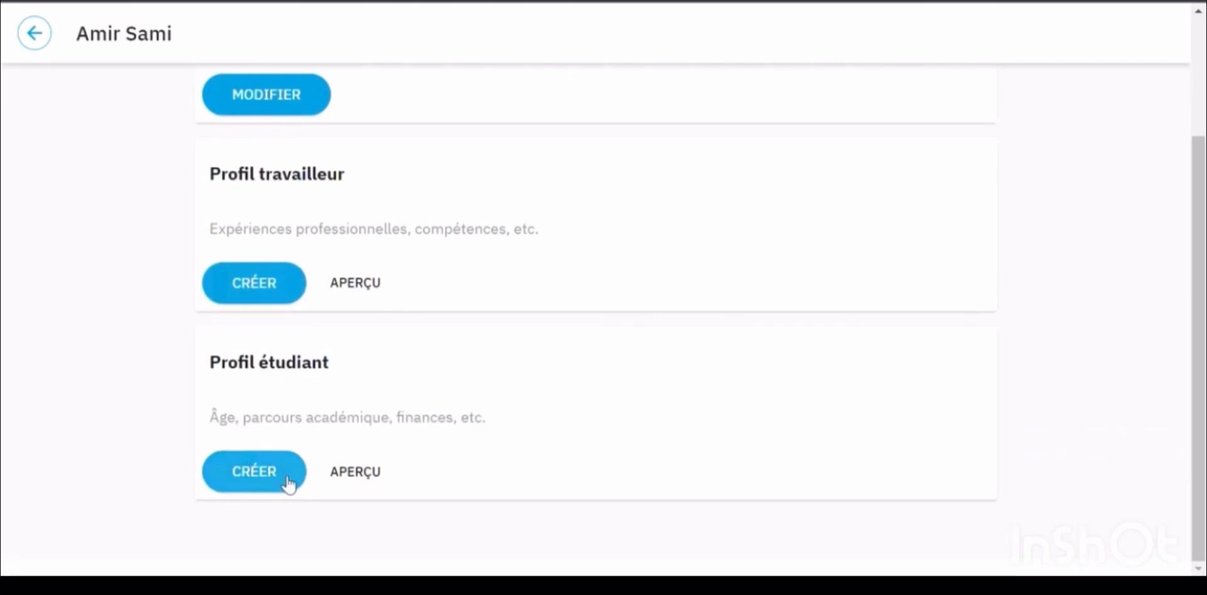
scroll(288, 481, up, 3)
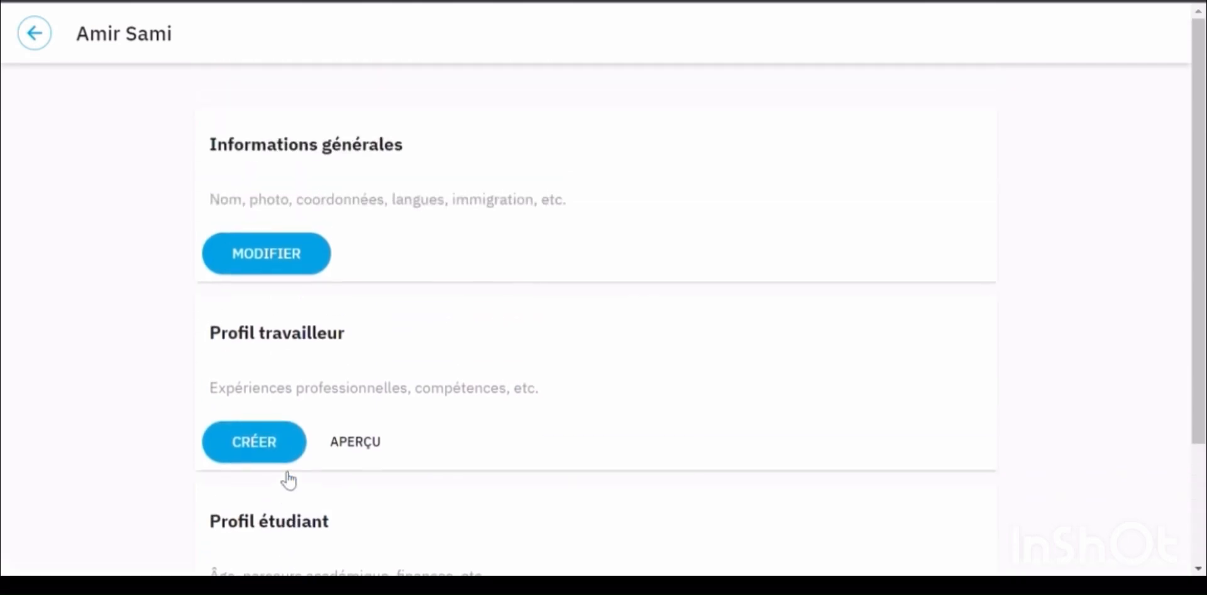
Begin editing Informations générales and continue with Français as the profile language
click(324, 255)
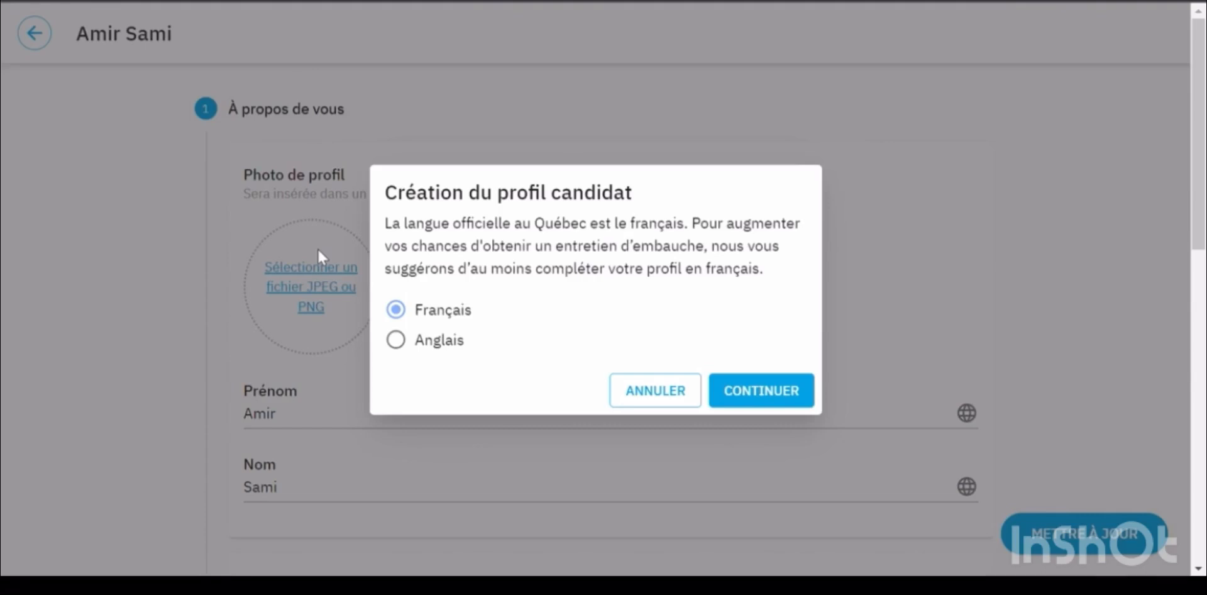
click(767, 392)
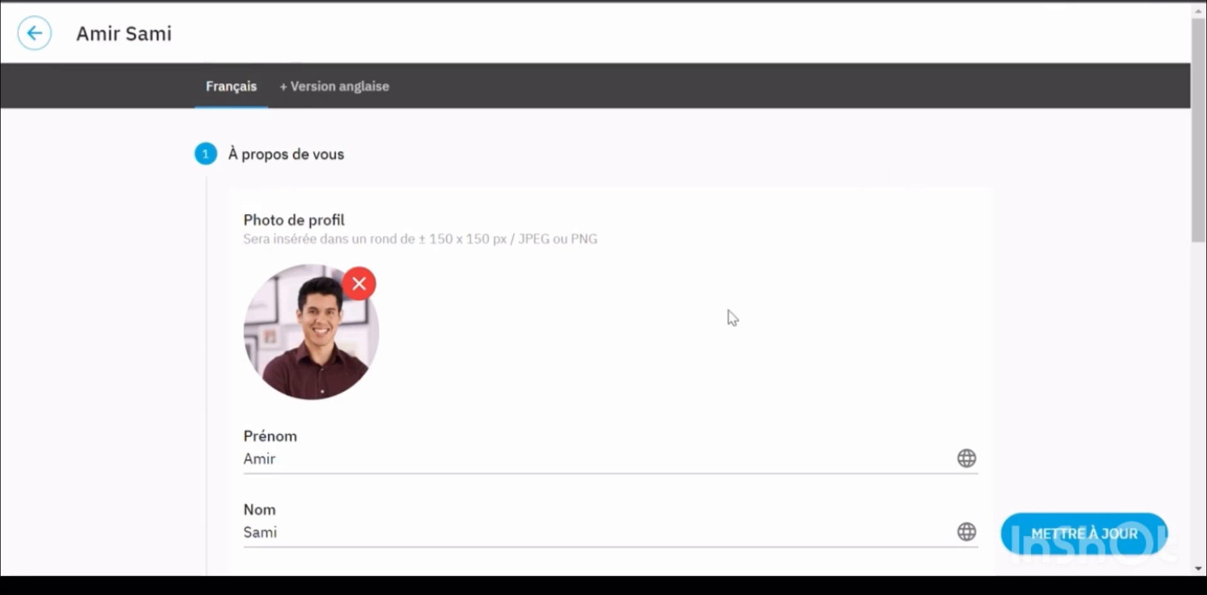
Set both nationality and country of residence to Maroc
scroll(723, 349, down, 2)
scroll(723, 352, down, 1)
click(489, 467)
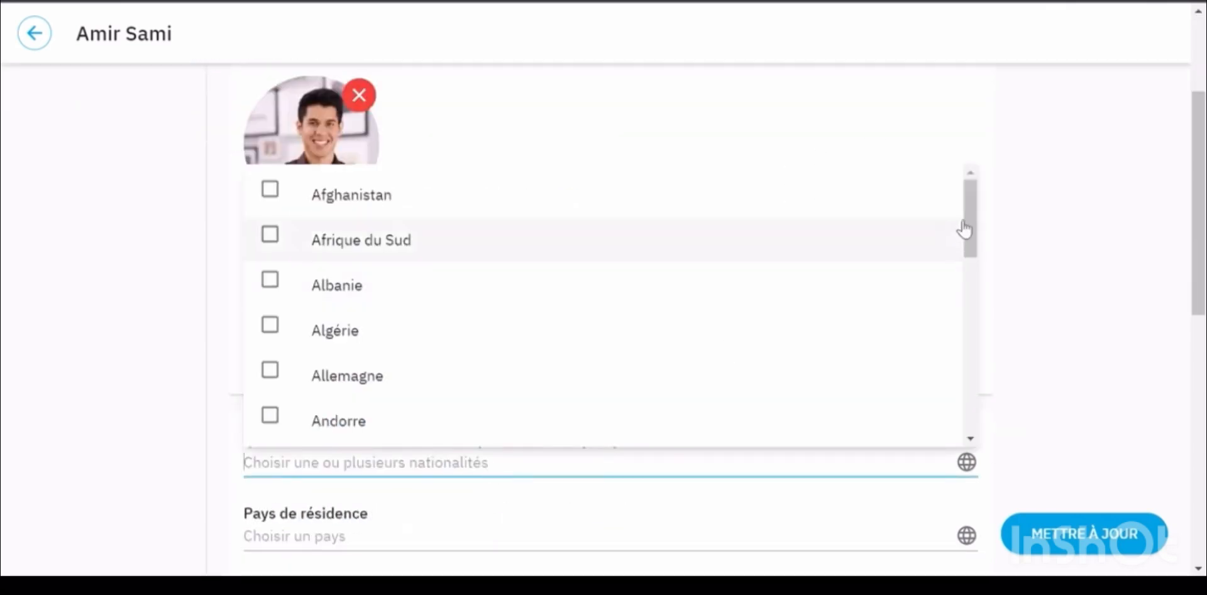
scroll(968, 314, down, 10)
scroll(973, 379, down, 20)
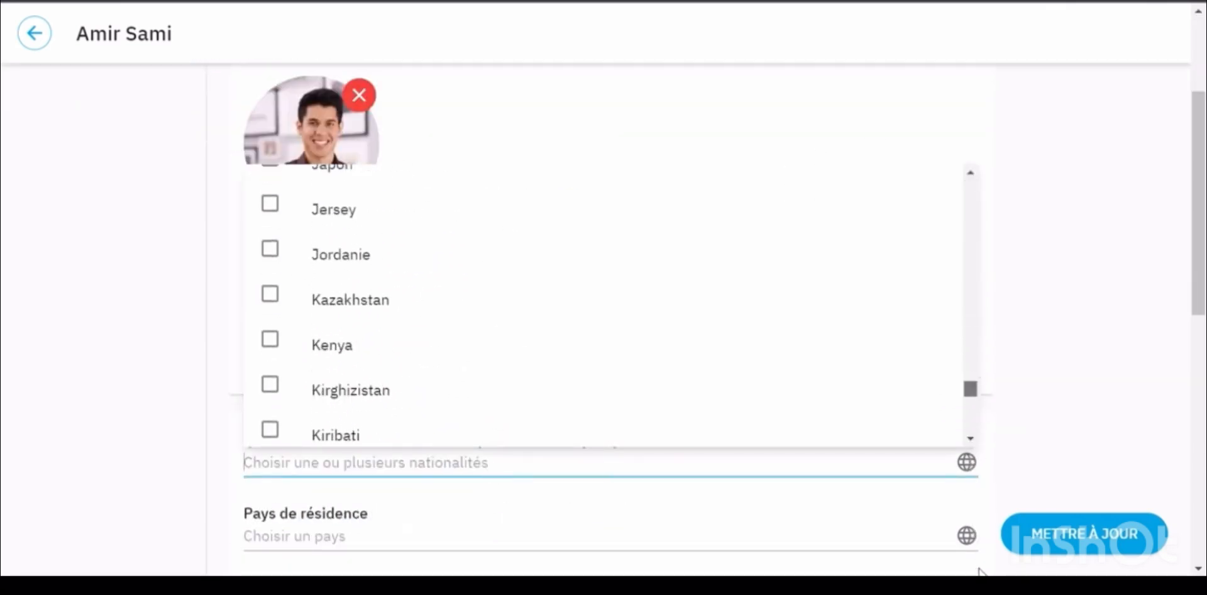
scroll(552, 315, up, 1)
click(270, 258)
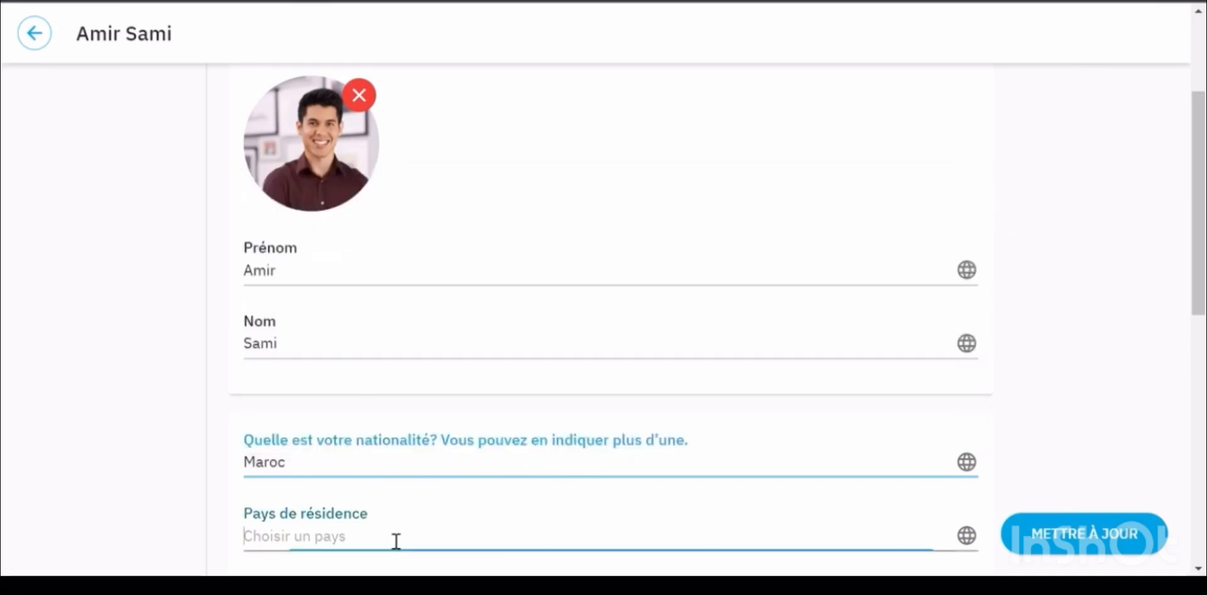
click(396, 538)
scroll(967, 277, down, 10)
scroll(965, 436, down, 20)
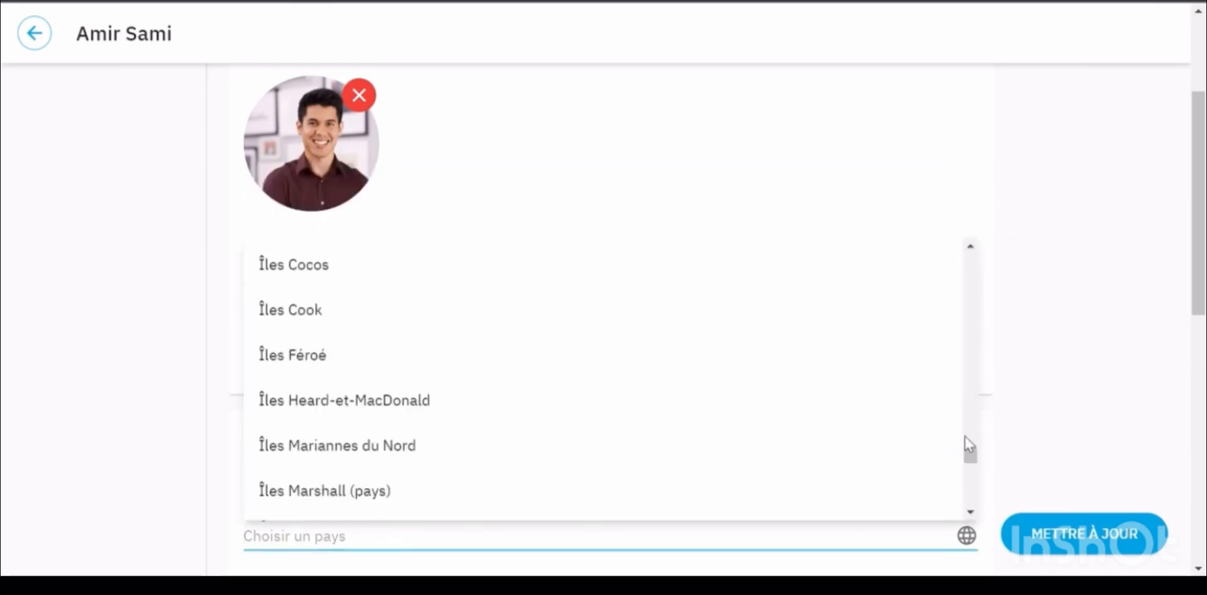
scroll(939, 443, down, 2)
click(288, 402)
scroll(1119, 318, down, 4)
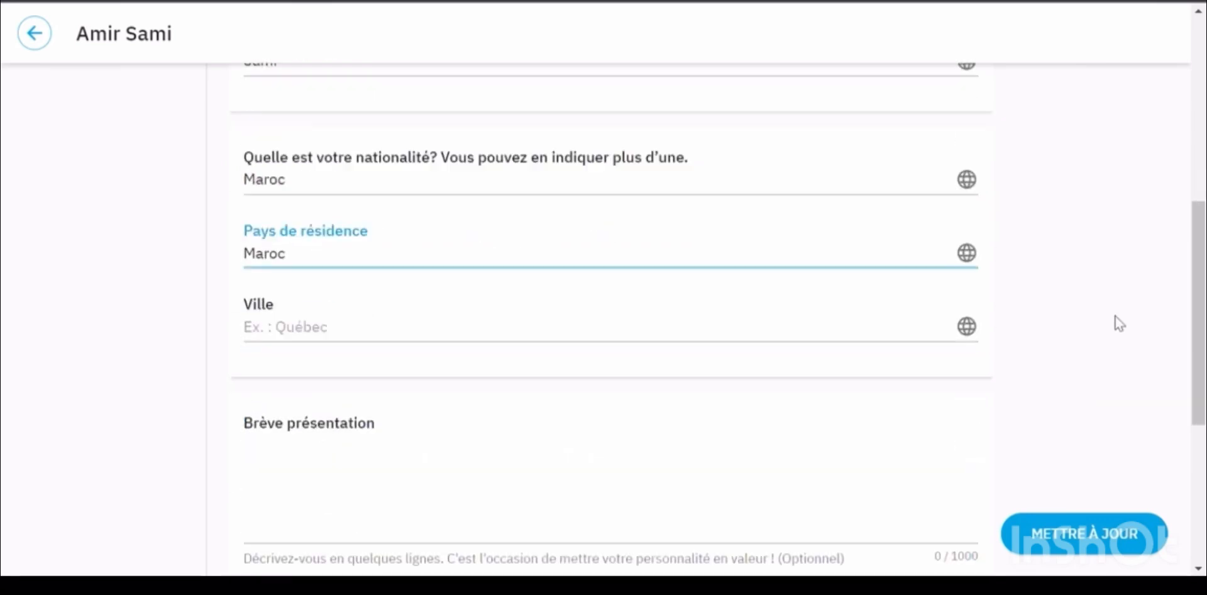
Enter Casablanca as the city and write a presentation of computer science studies and Java/.NET experience
click(345, 337)
text(Casablanca)
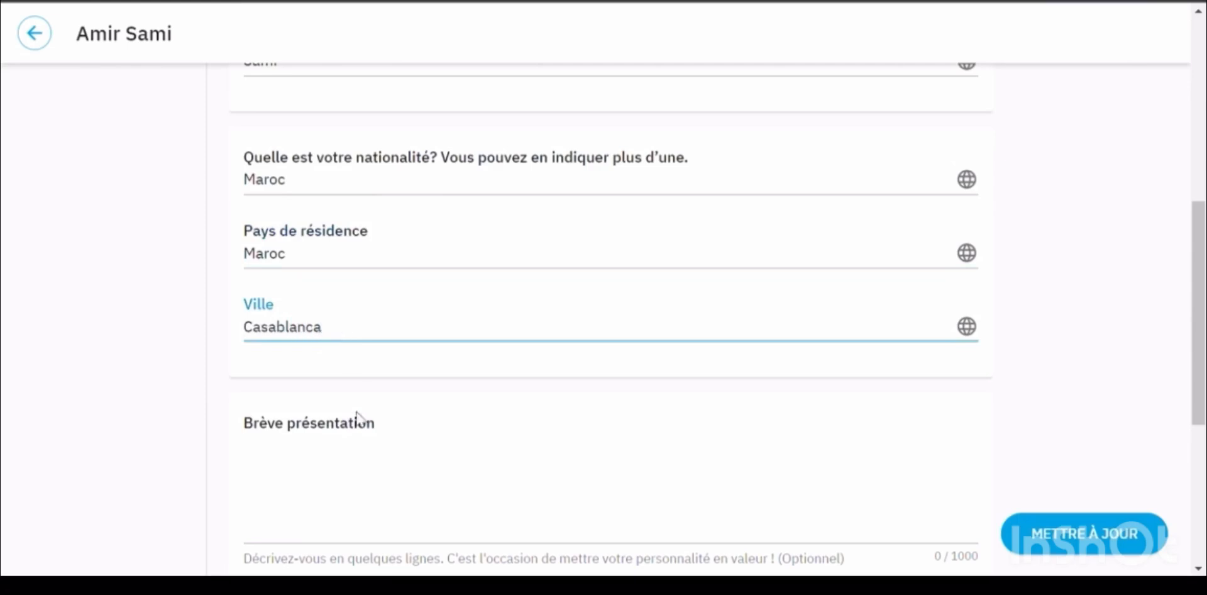
click(383, 469)
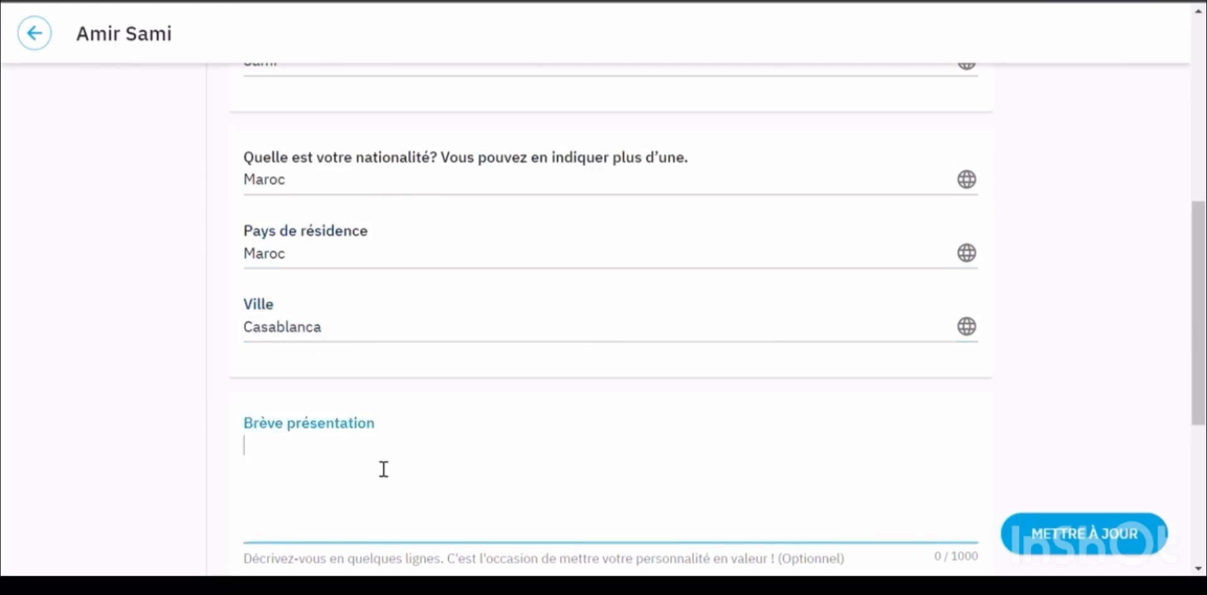
text(J'ai réalisé des études univer)
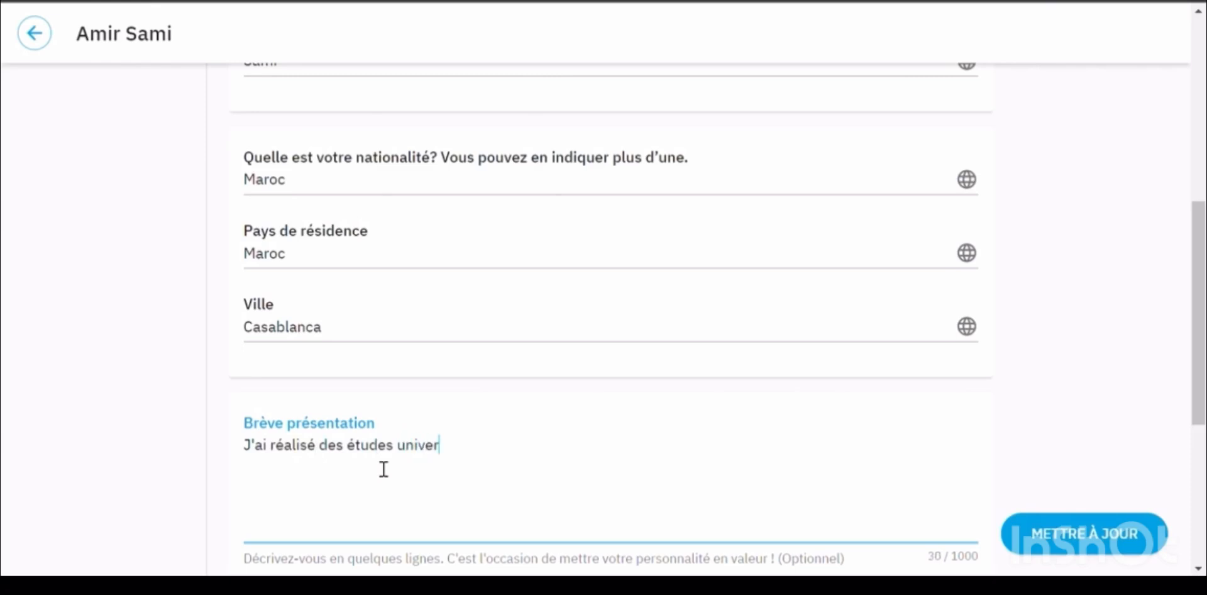
text(sitaires en i)
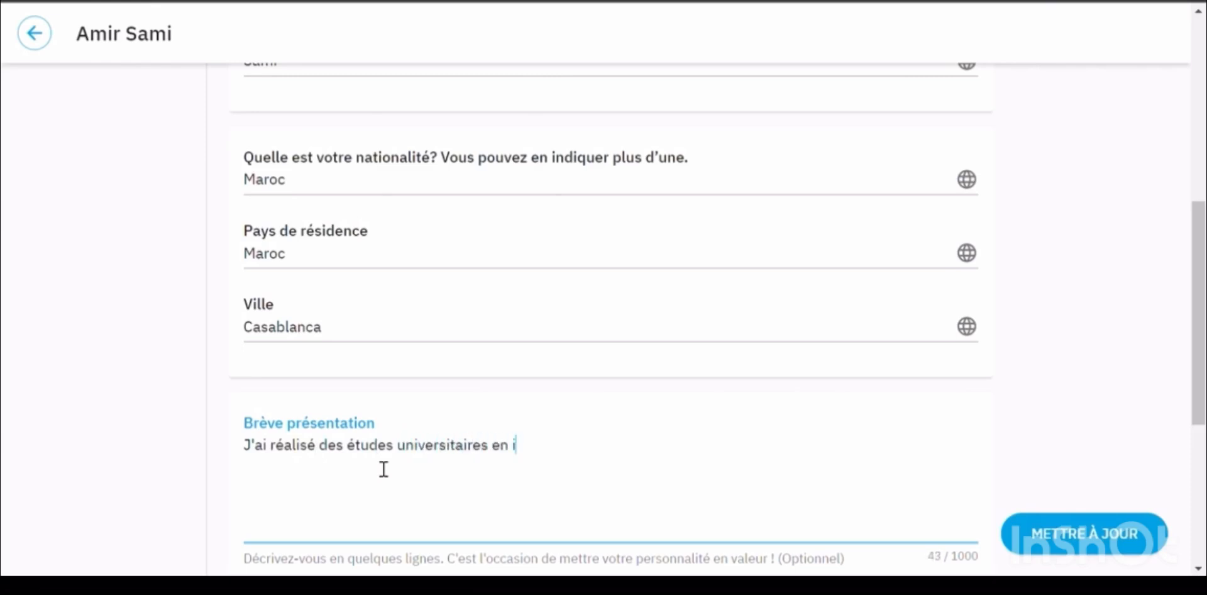
text(nformatique.  )
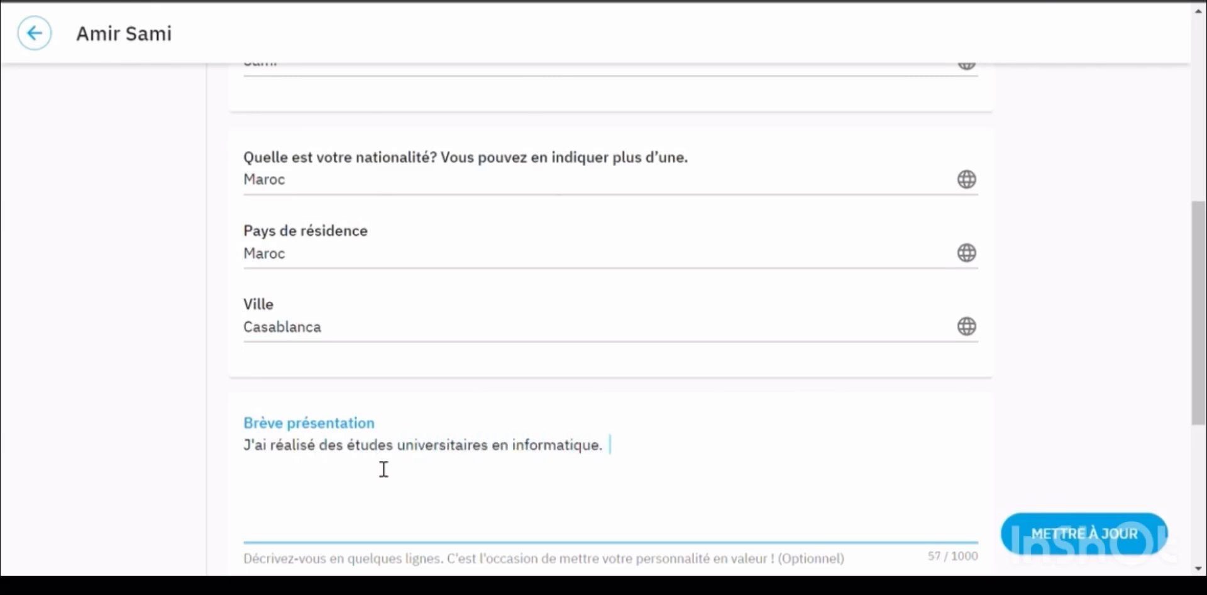
text(Je compte 5 a)
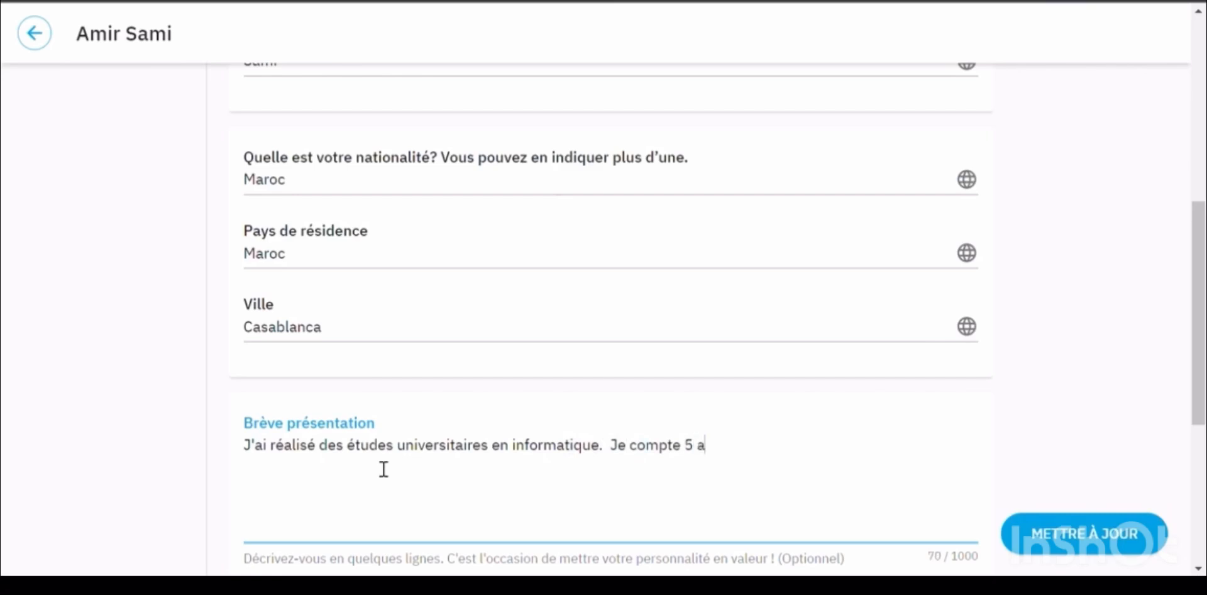
text(nnées d'expérience )
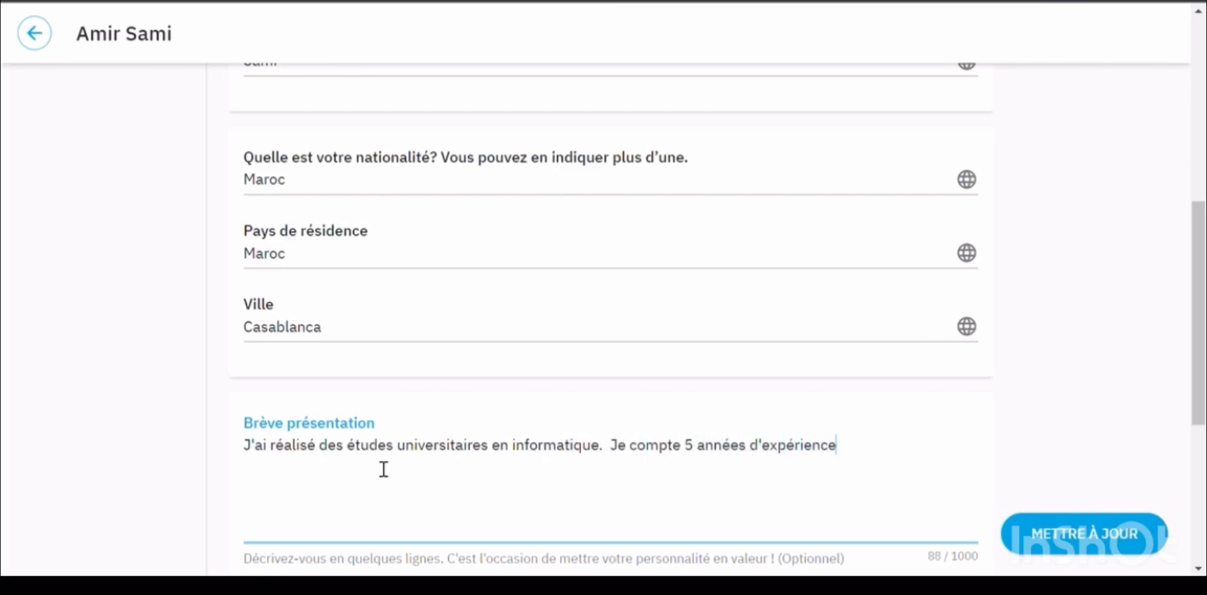
text(à titre de développeur Jav)
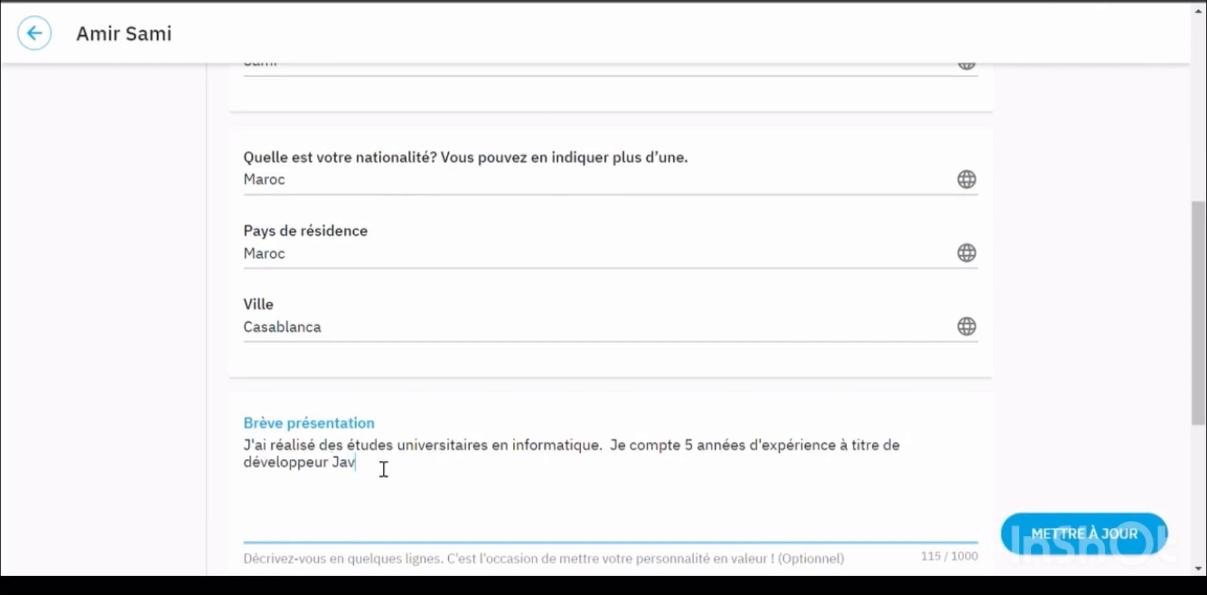
text(a ainsi que 2 années en t)
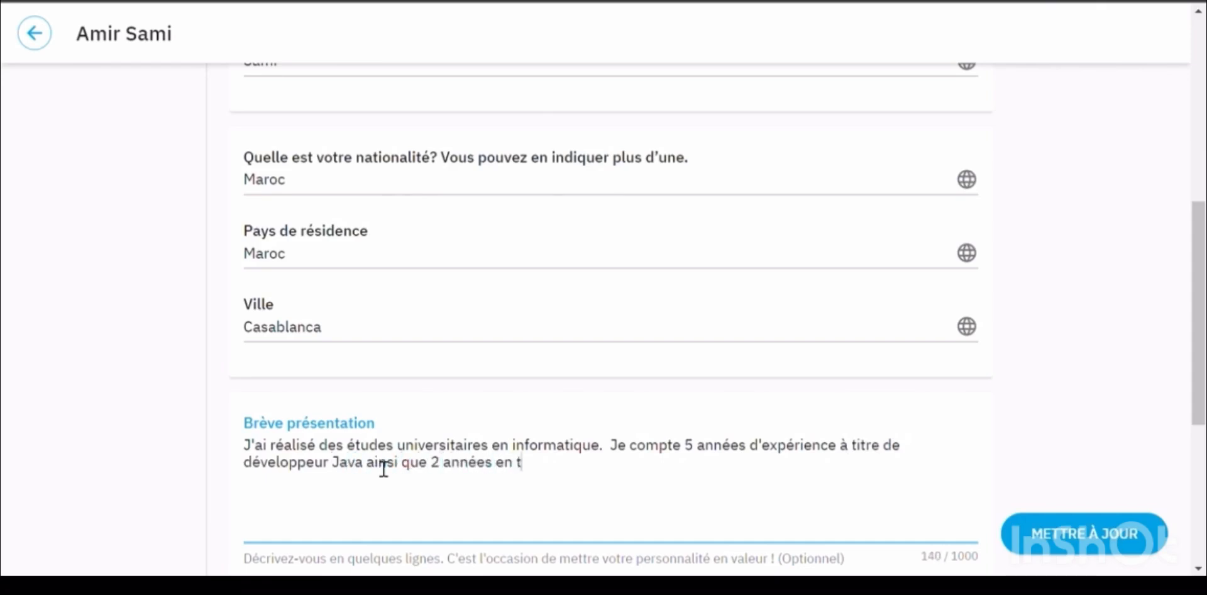
text(ant que développeur)
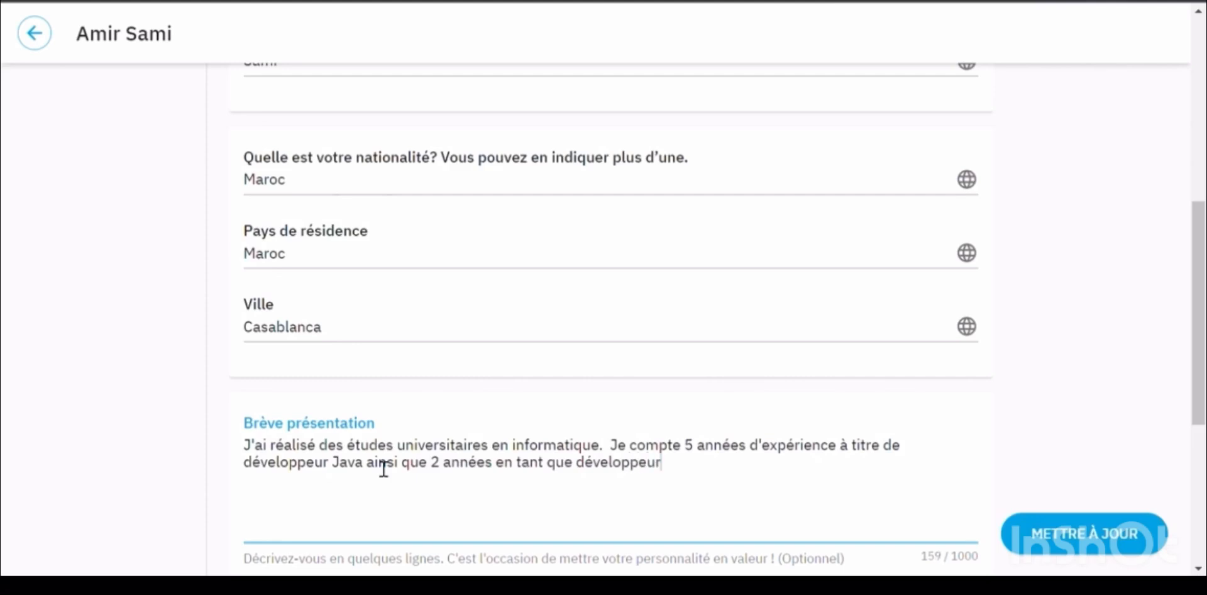
text( .NET.)
scroll(838, 458, down, 5)
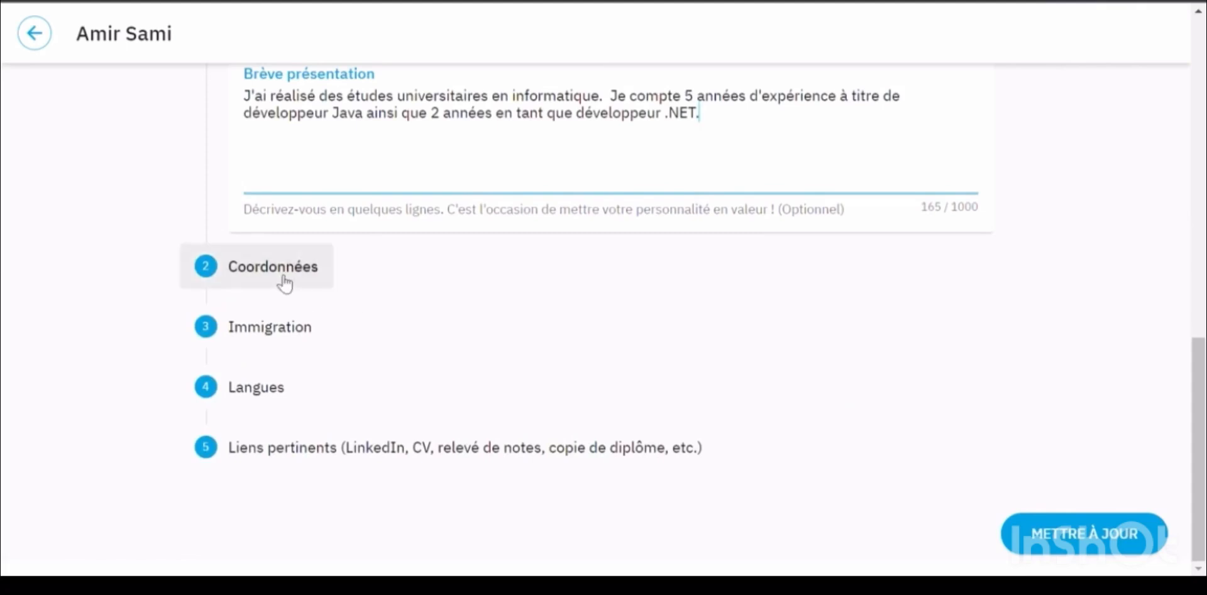
In Coordonnées, add the phone number with Maroc as its country code
click(317, 277)
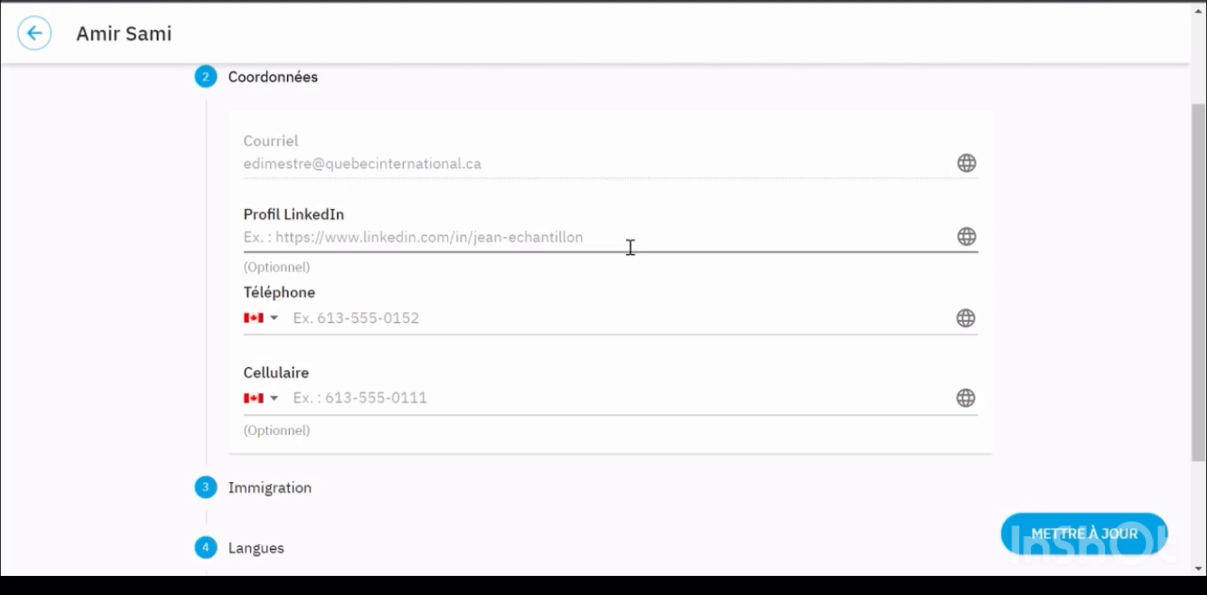
click(275, 319)
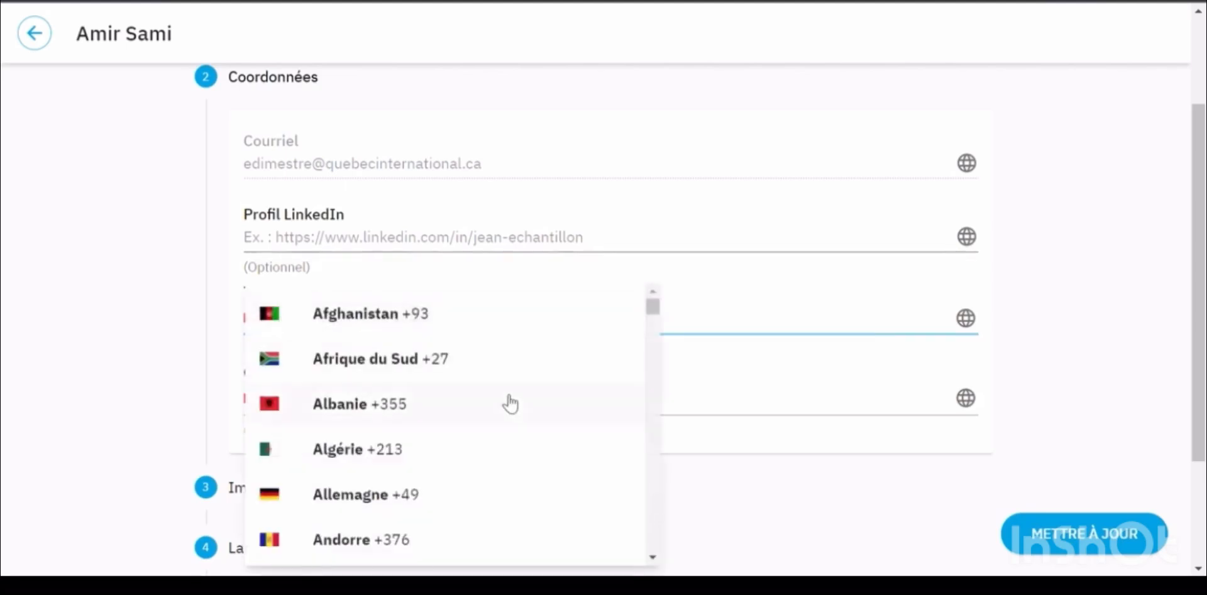
drag(655, 307, 663, 413)
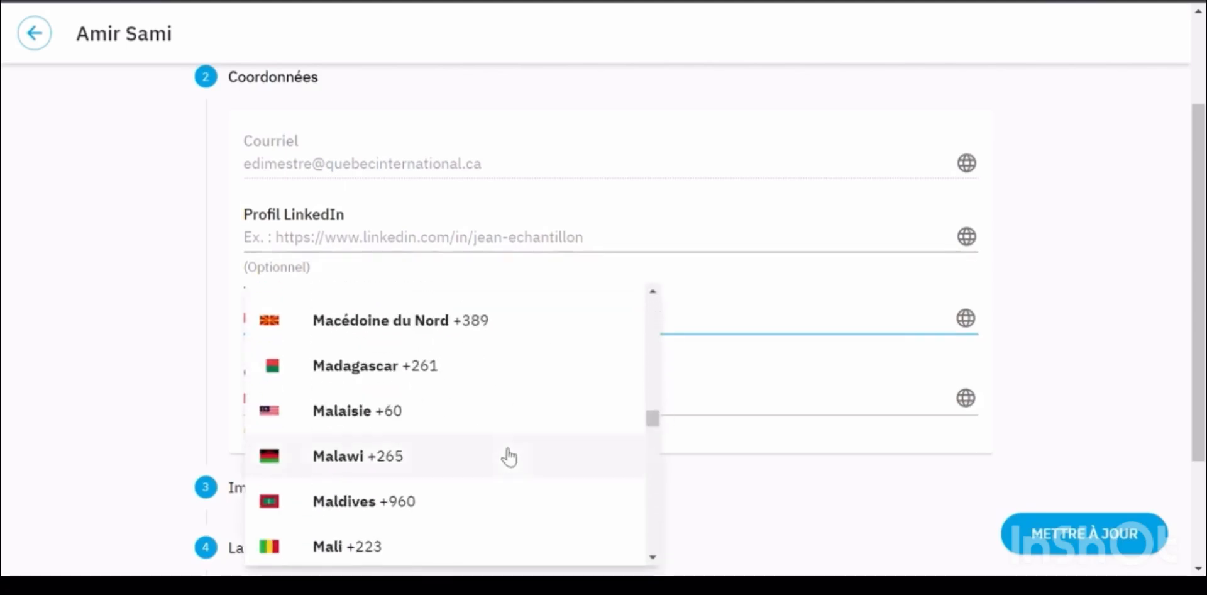
scroll(506, 457, down, 3)
click(386, 450)
click(355, 333)
text(1234567)
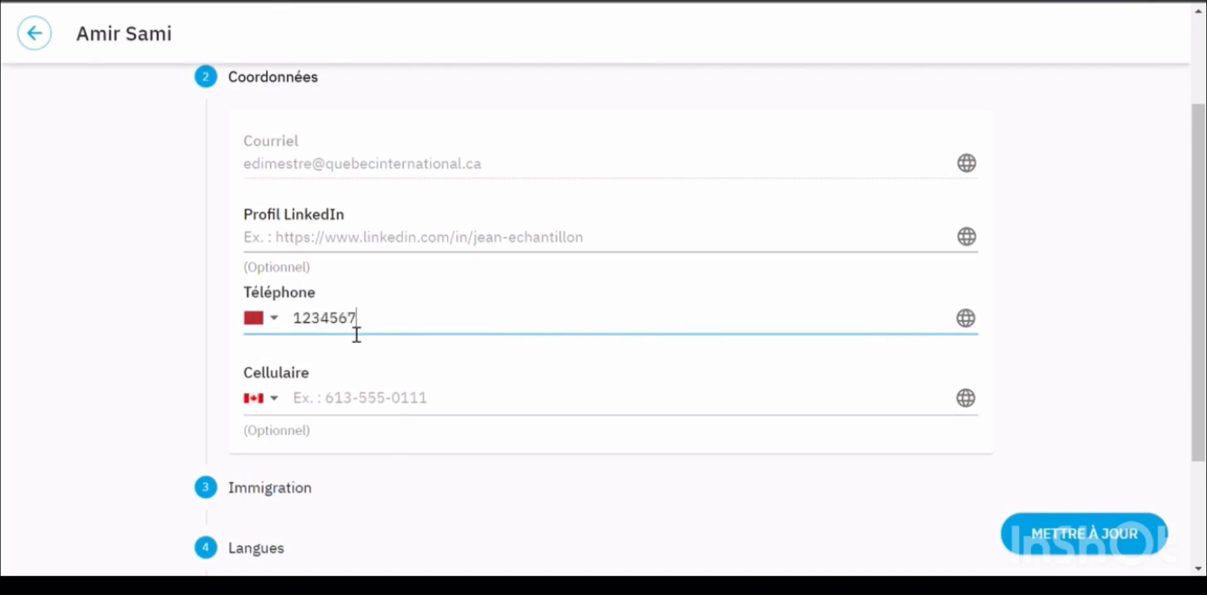
Add the mobile number with Maroc's country code, then go to the Immigration step
click(275, 398)
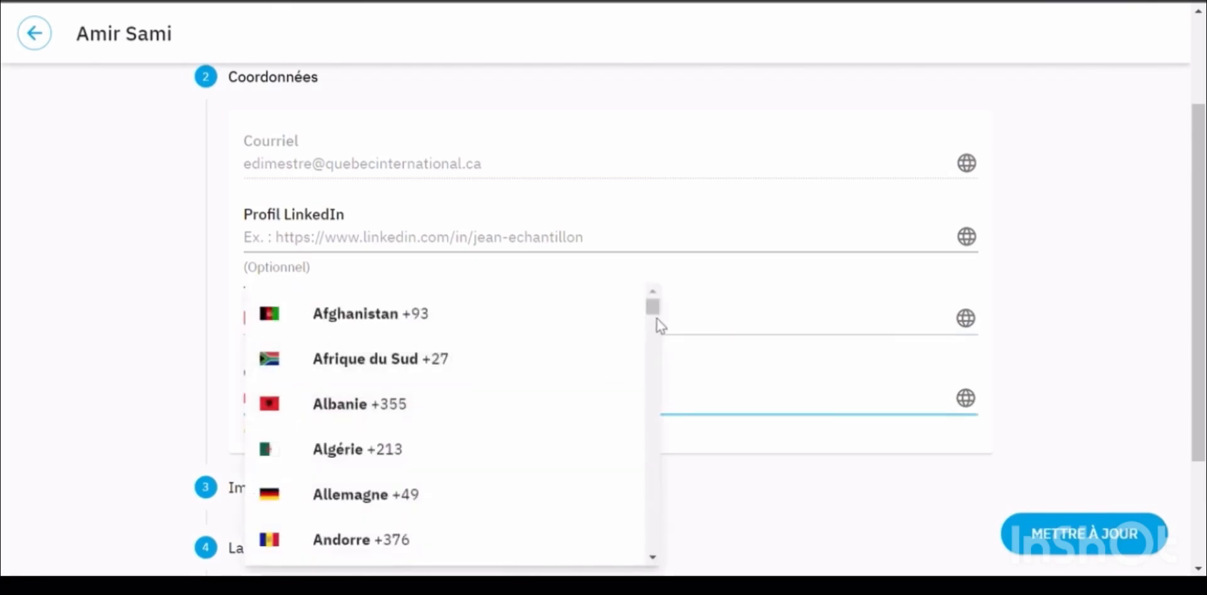
drag(657, 308, 646, 422)
click(371, 350)
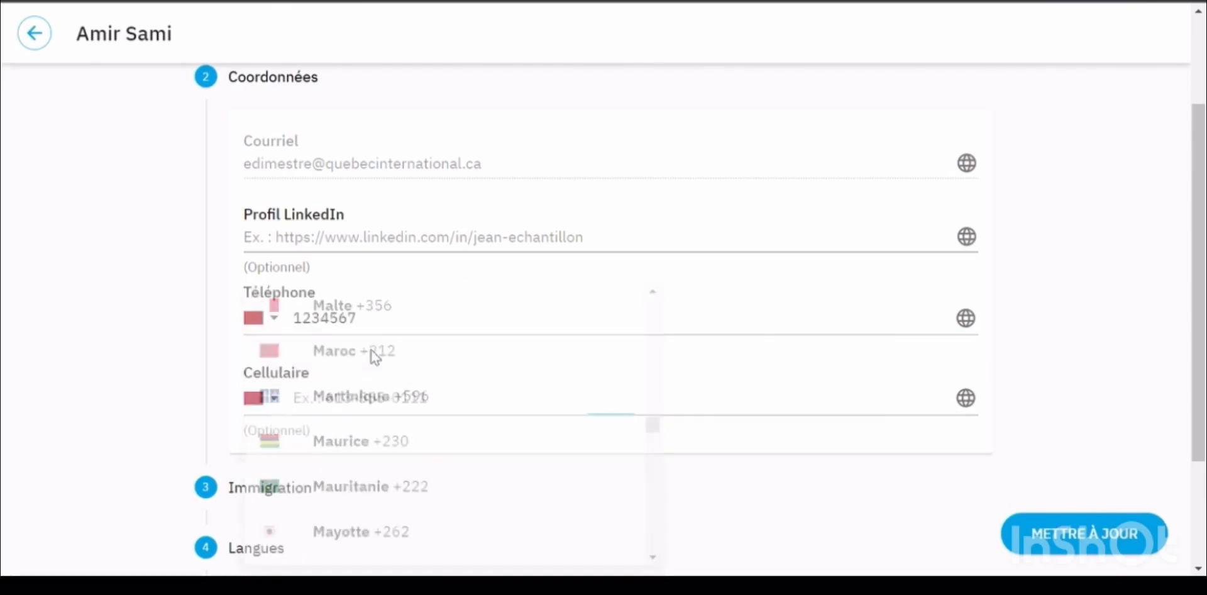
click(348, 408)
text(7654321)
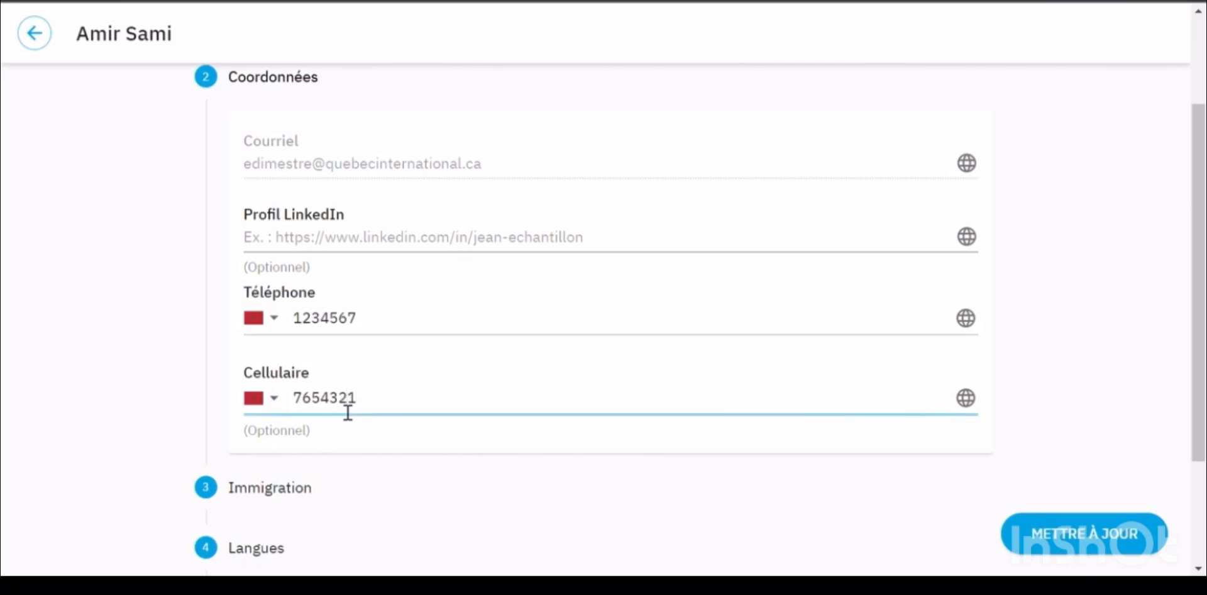
scroll(458, 437, down, 3)
click(299, 331)
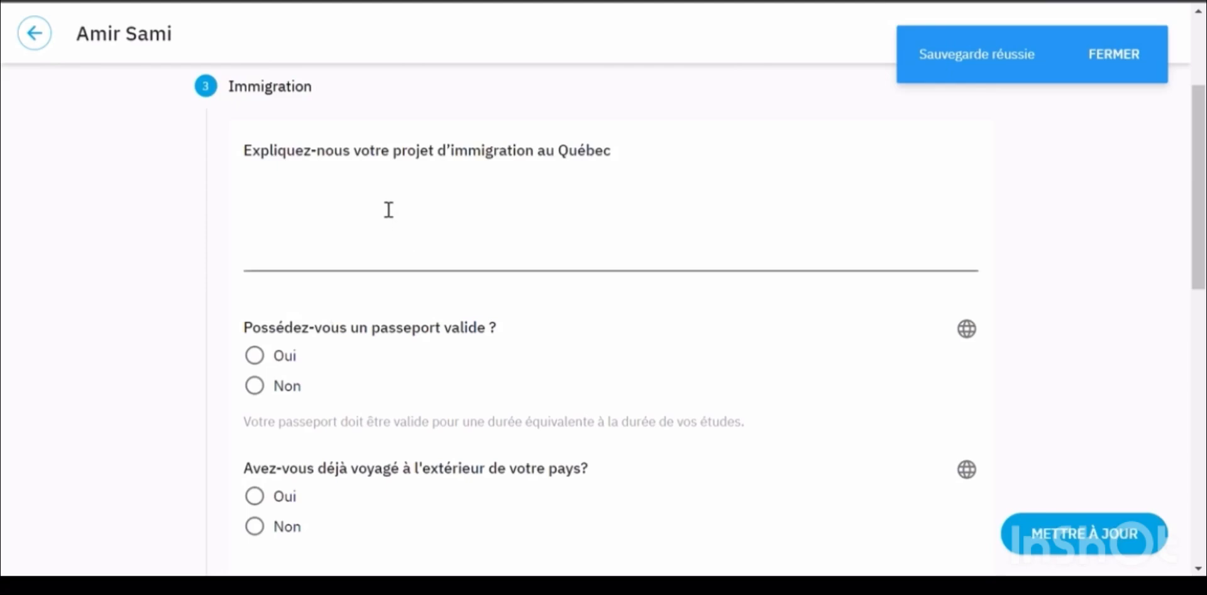
Write three immigration-project lines: developing my career, why Québec caught my attention, Québec as destination of choice
click(385, 202)
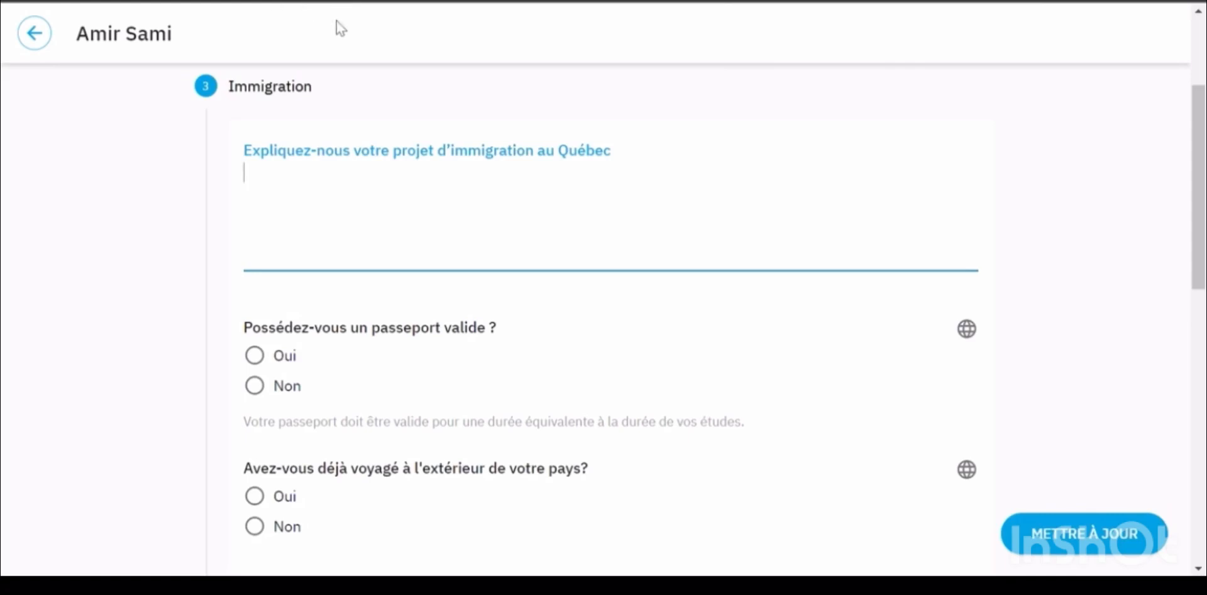
text(Je souh)
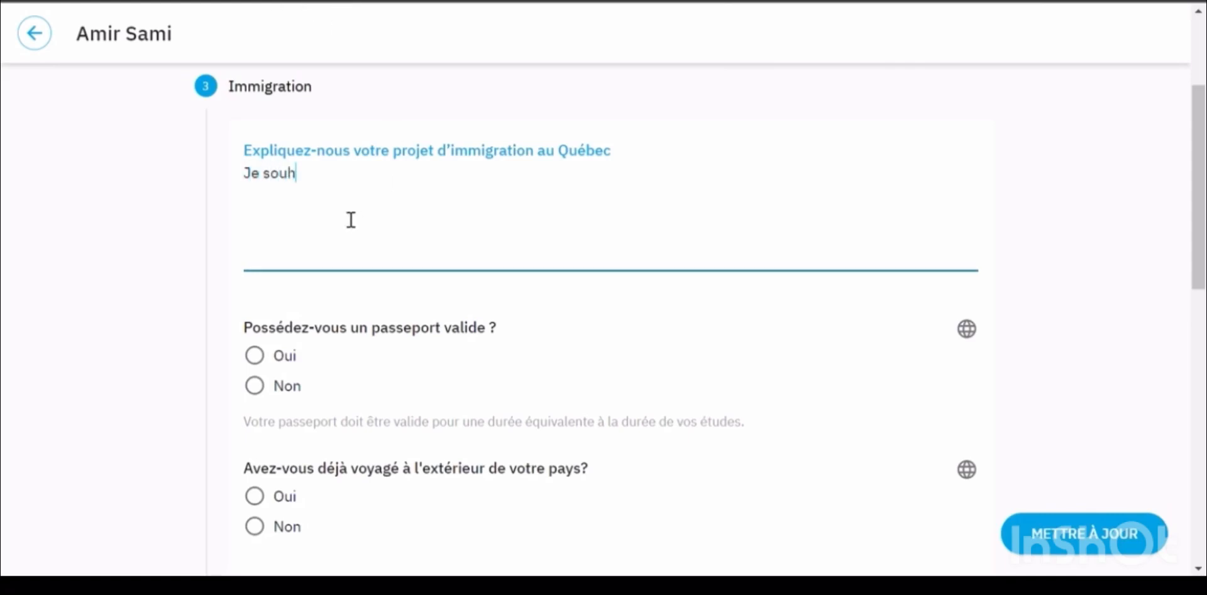
text(aite dévelo)
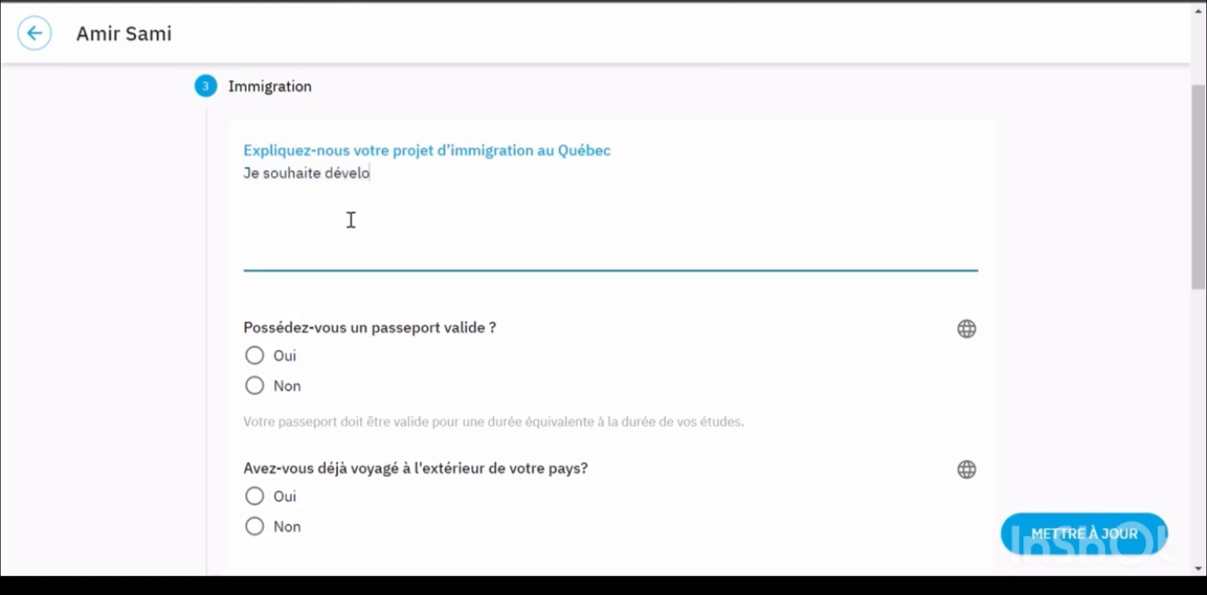
text(pper ma ca)
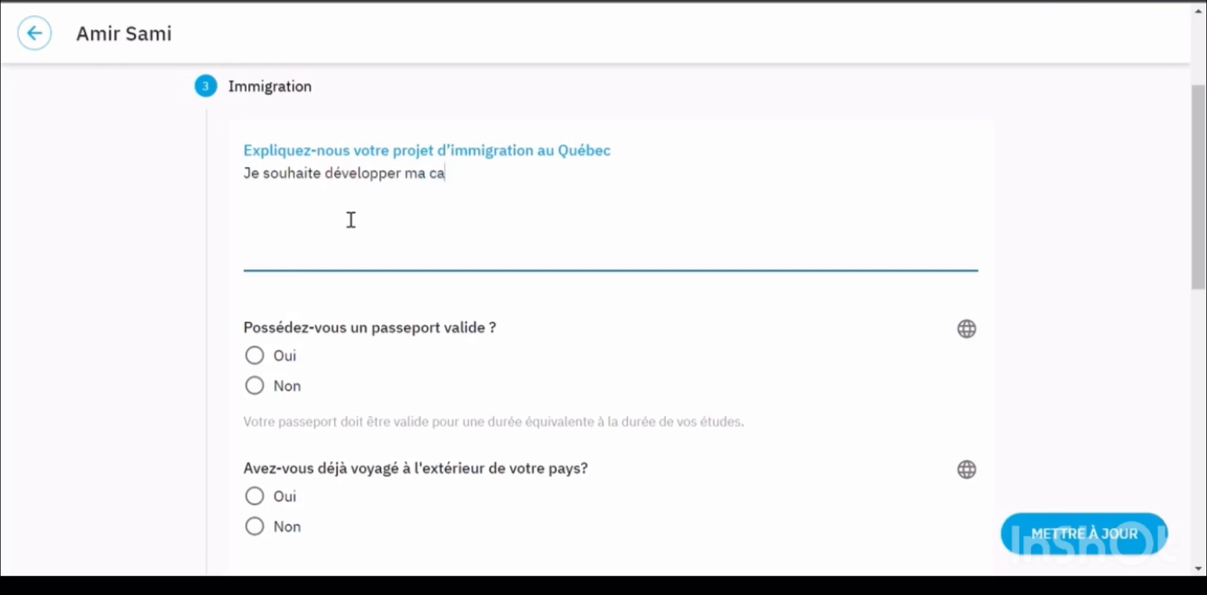
text(rrière)
text(....)
key(Return)
text(Le Qu)
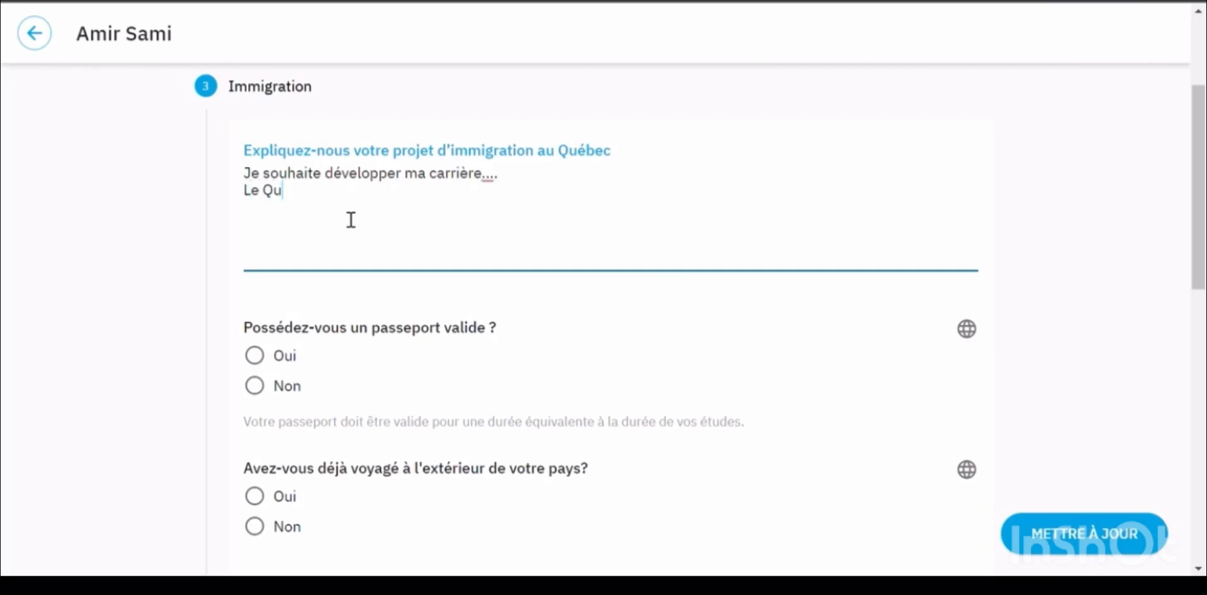
text(ébec a retenu mon at)
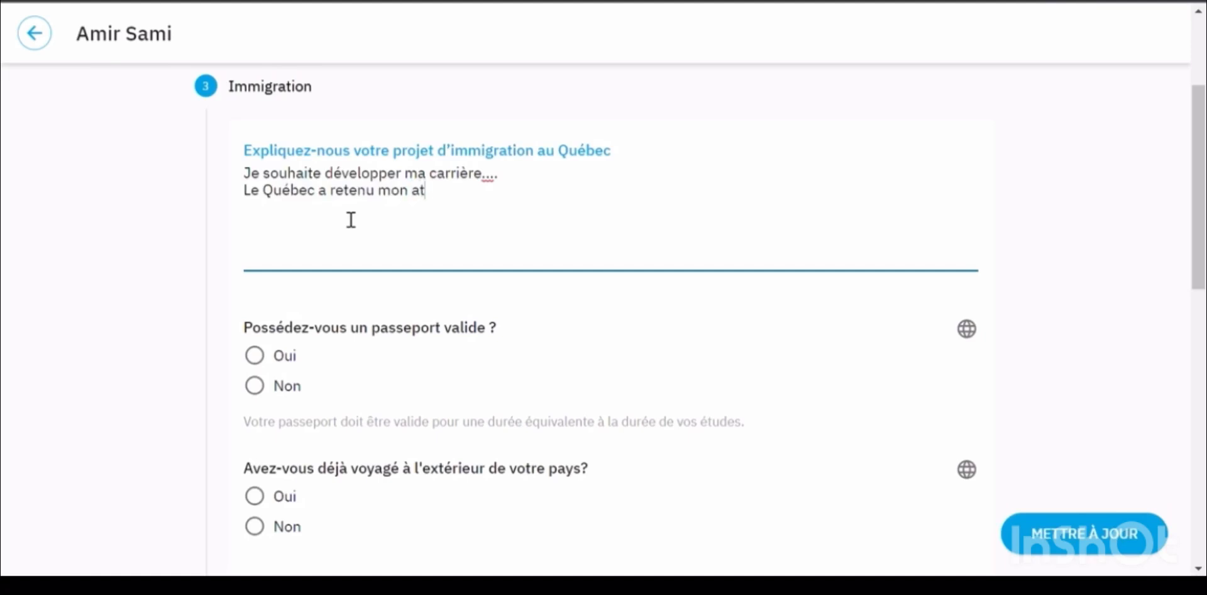
text(tention car...)
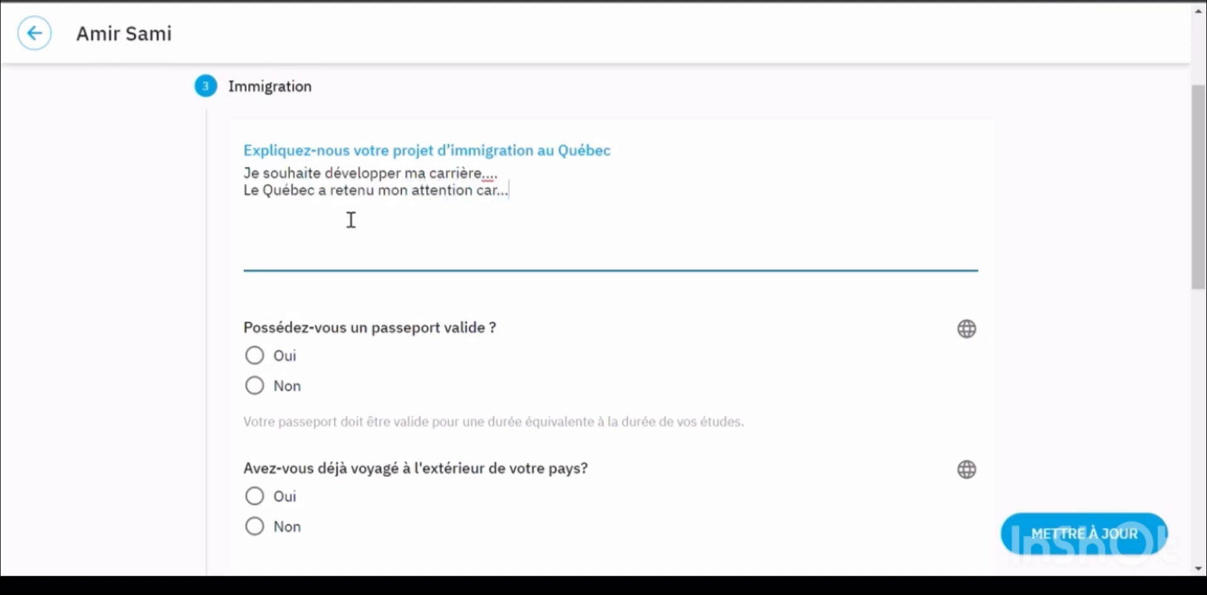
key(Return)
text(Le Québec me sem)
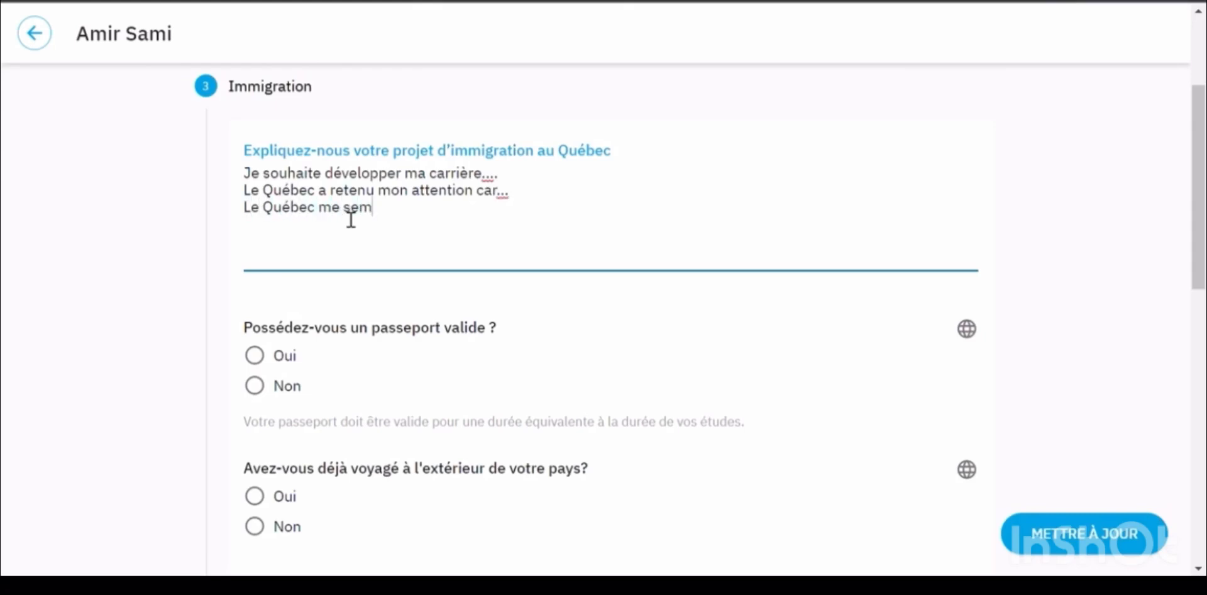
text(ble une destination de )
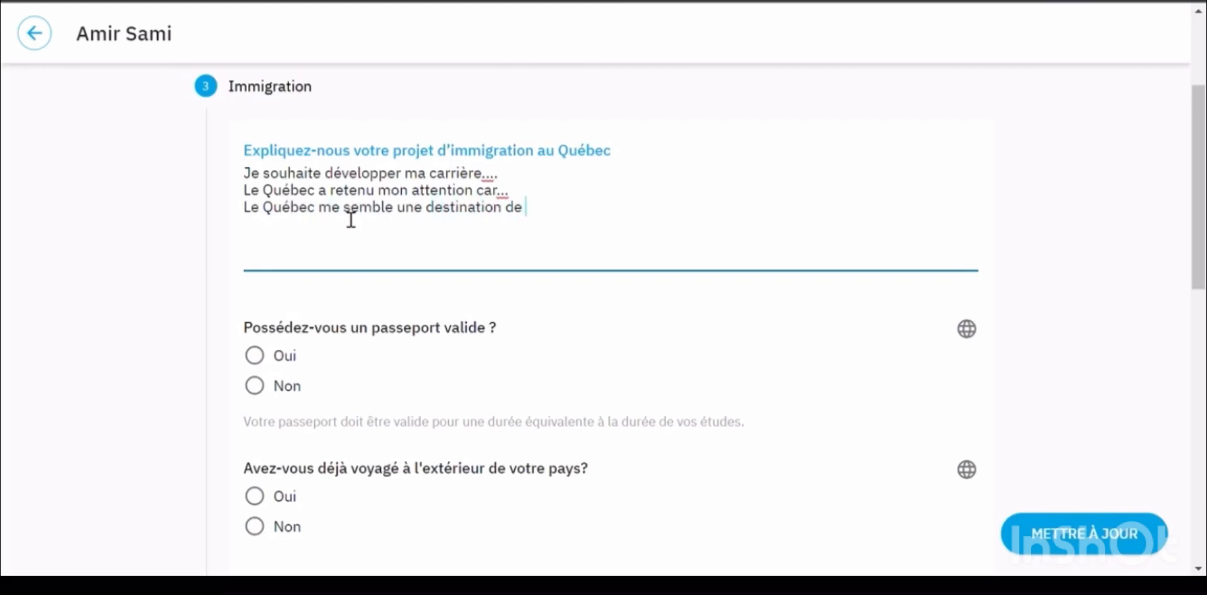
text(choix pour...)
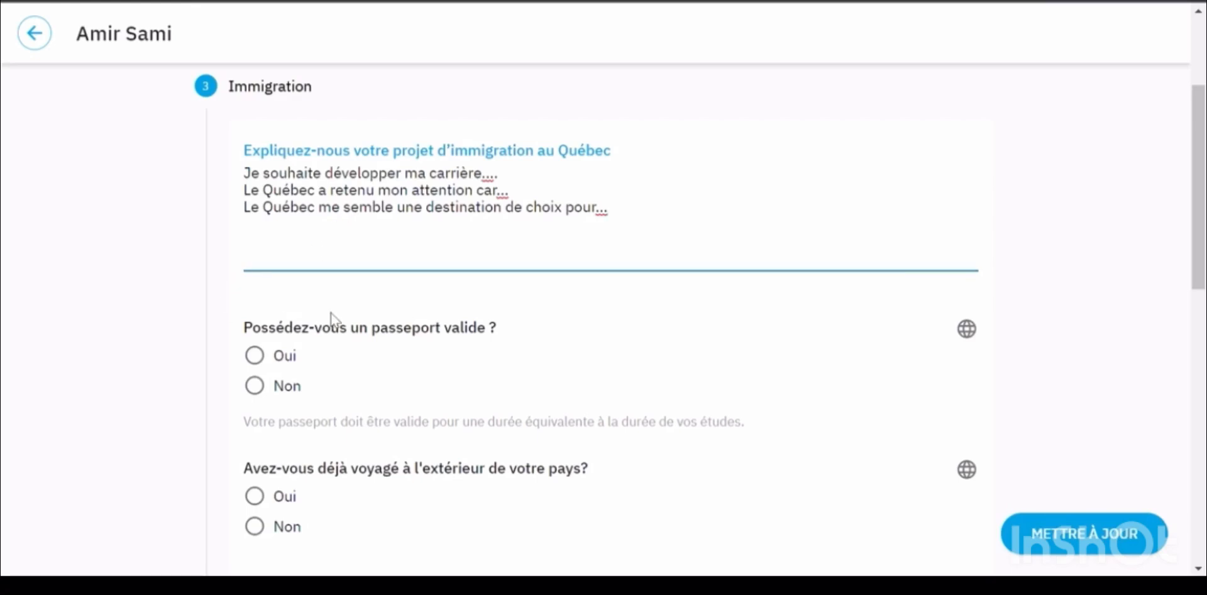
scroll(334, 315, down, 3)
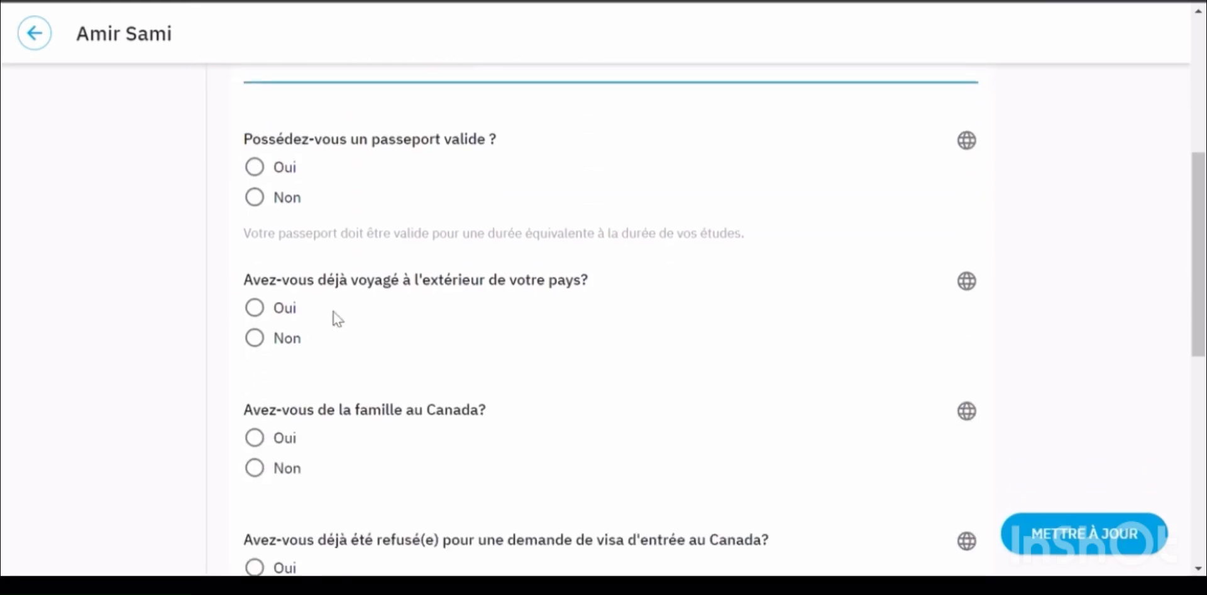
Answer Oui for valid passport and travel abroad, Non for Canada travel and family in Canada
click(264, 167)
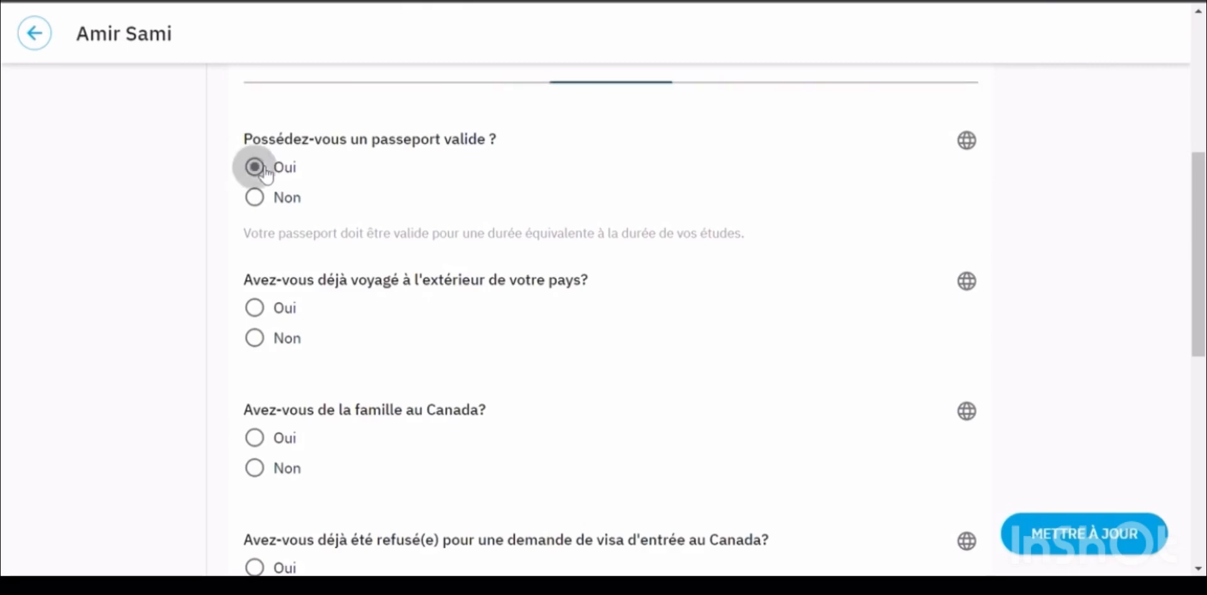
click(263, 308)
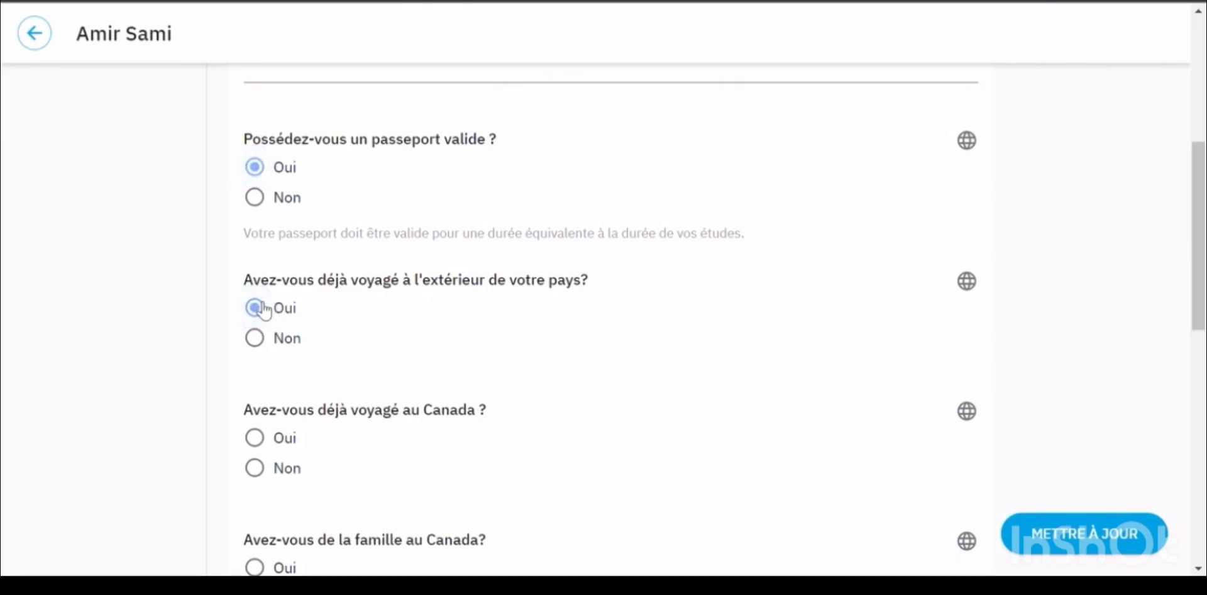
scroll(399, 352, down, 3)
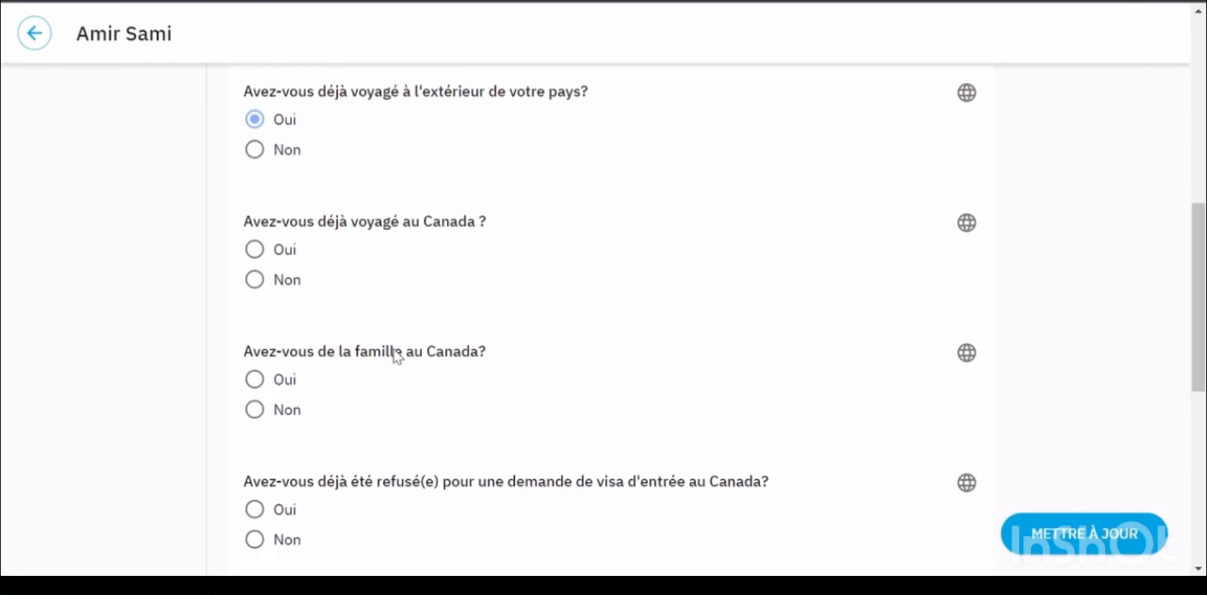
click(259, 279)
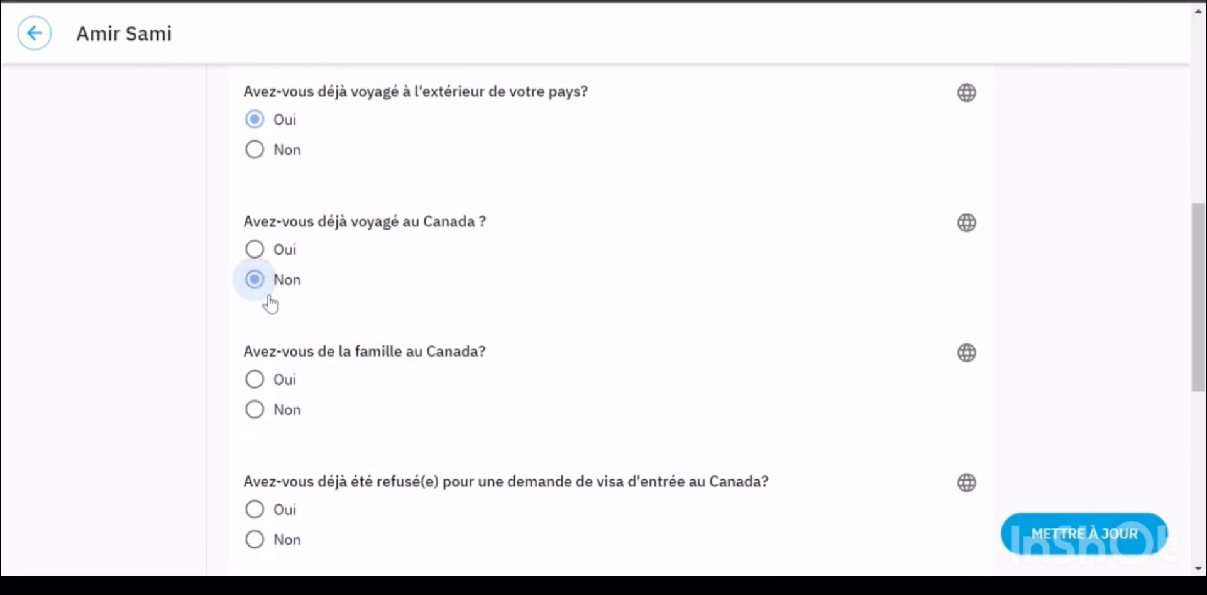
click(276, 409)
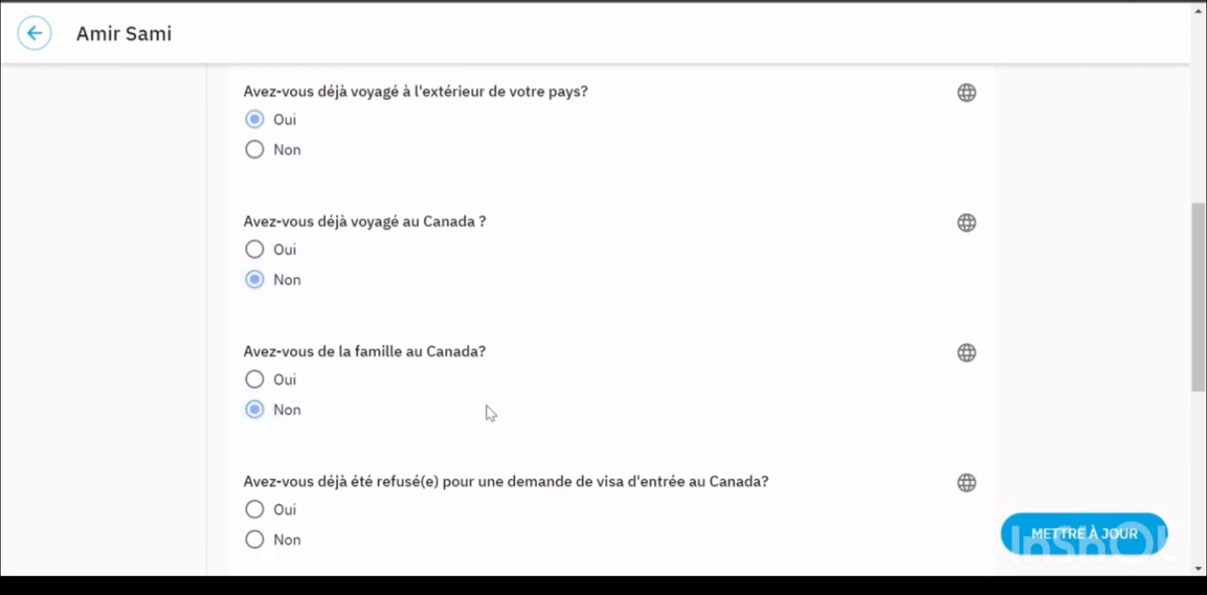
Answer Non to the visa refusal, criminal offence and entry-ban questions
scroll(514, 402, down, 3)
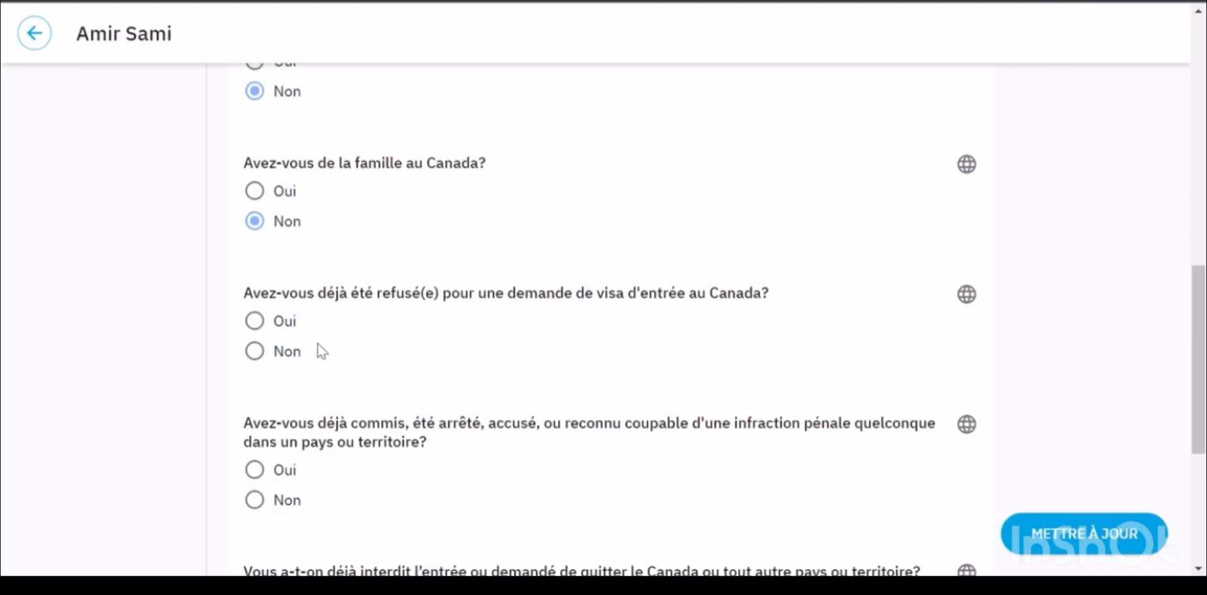
click(258, 353)
scroll(541, 371, down, 3)
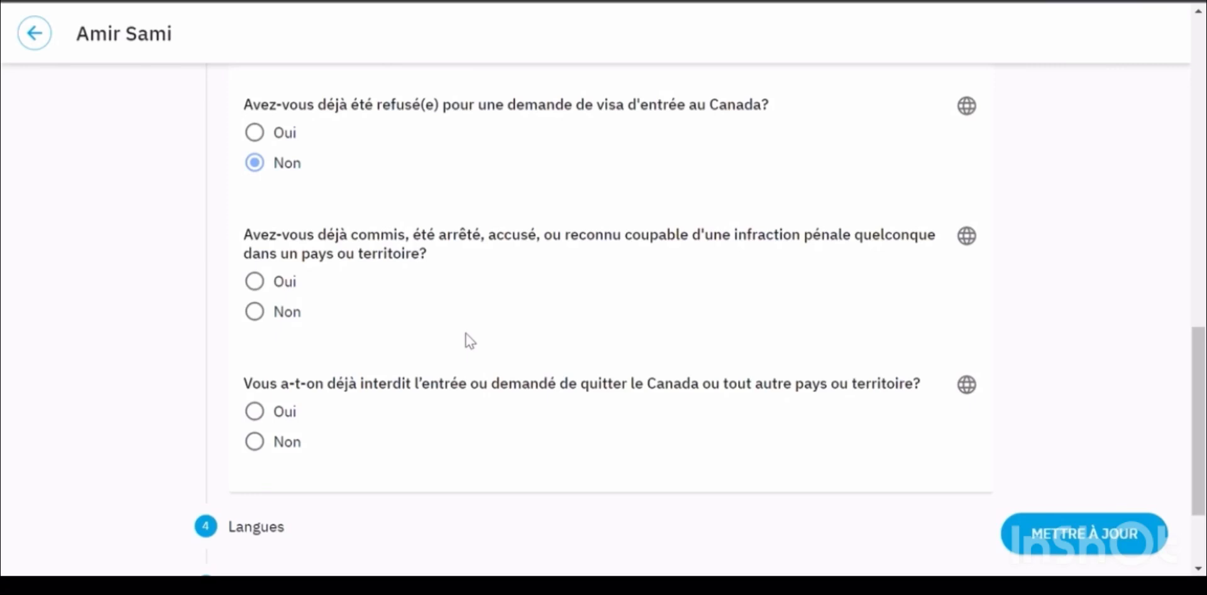
click(254, 311)
click(256, 443)
scroll(390, 478, down, 2)
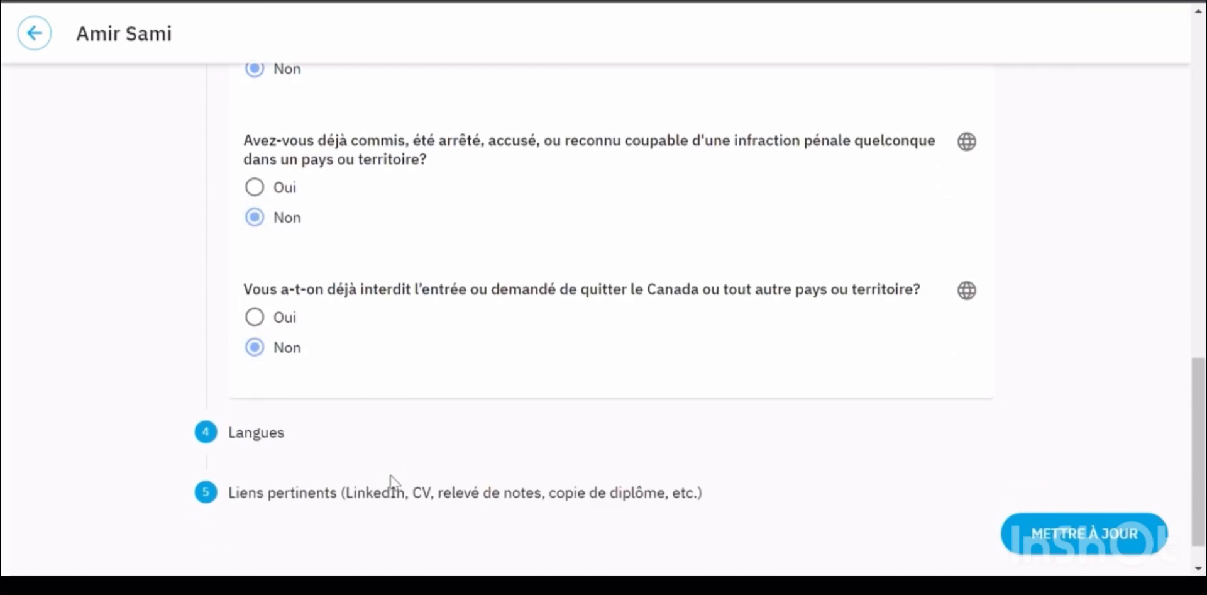
scroll(390, 480, down, 1)
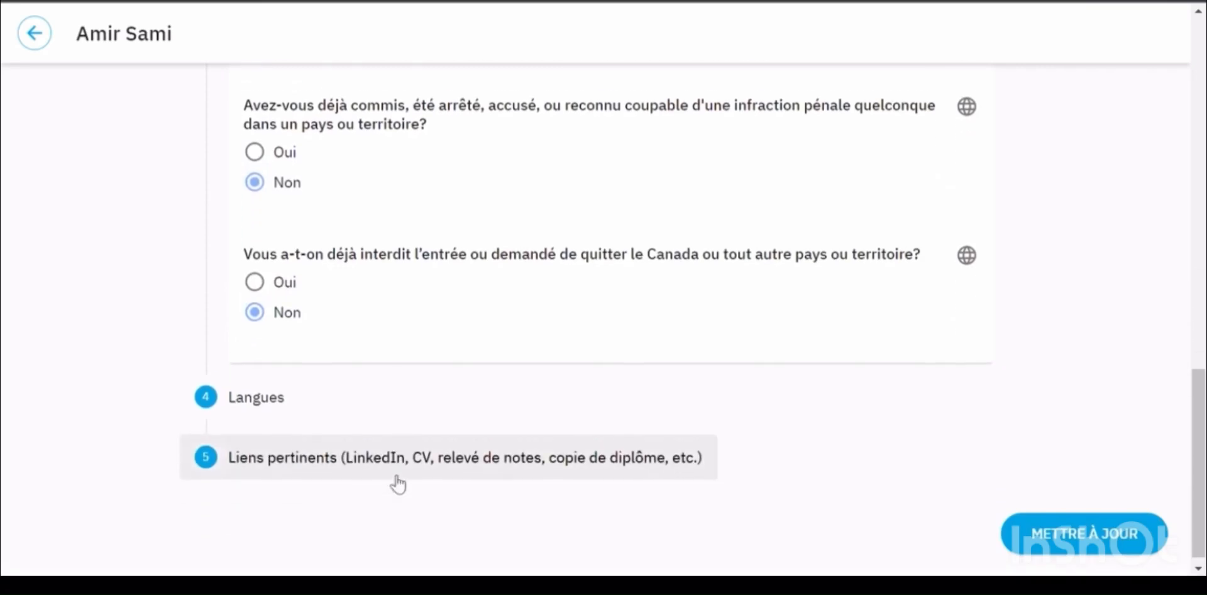
In Langues, rate French knowledge Avancé and English Intermédiaire
click(267, 387)
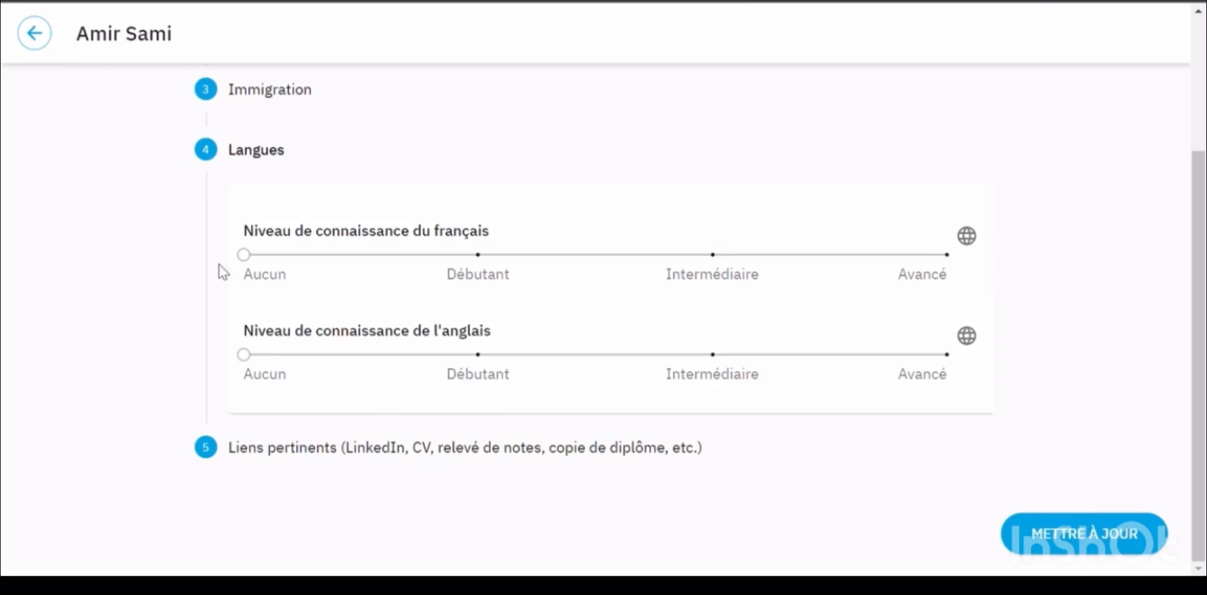
drag(244, 255, 947, 271)
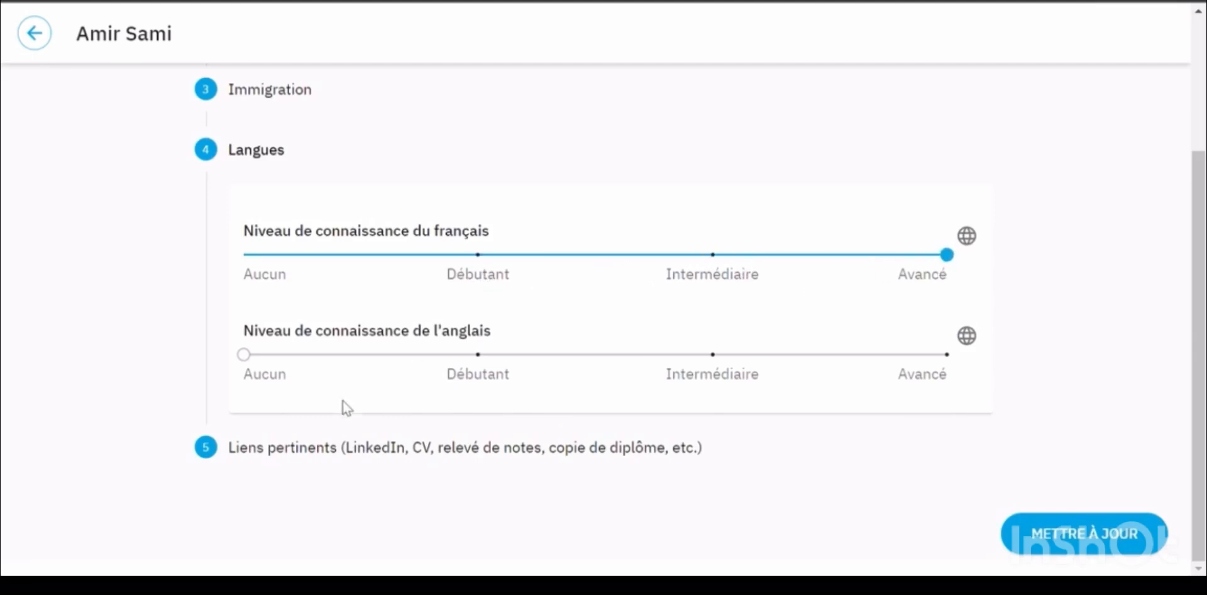
drag(244, 357, 692, 378)
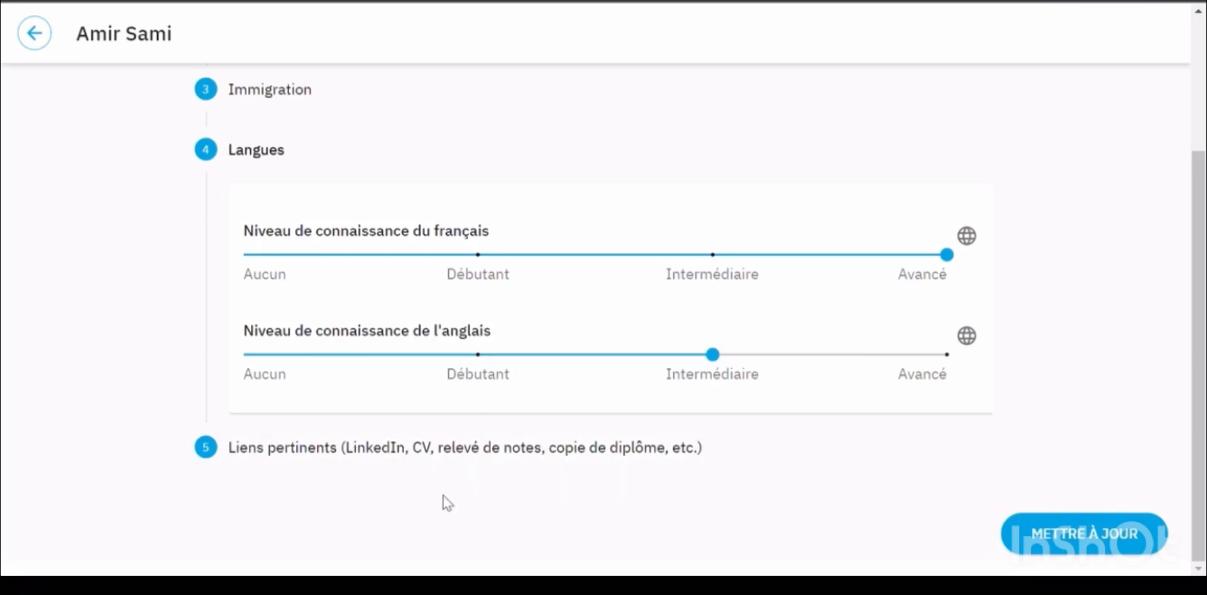
Add a new link entry in the Liens pertinents section
click(442, 457)
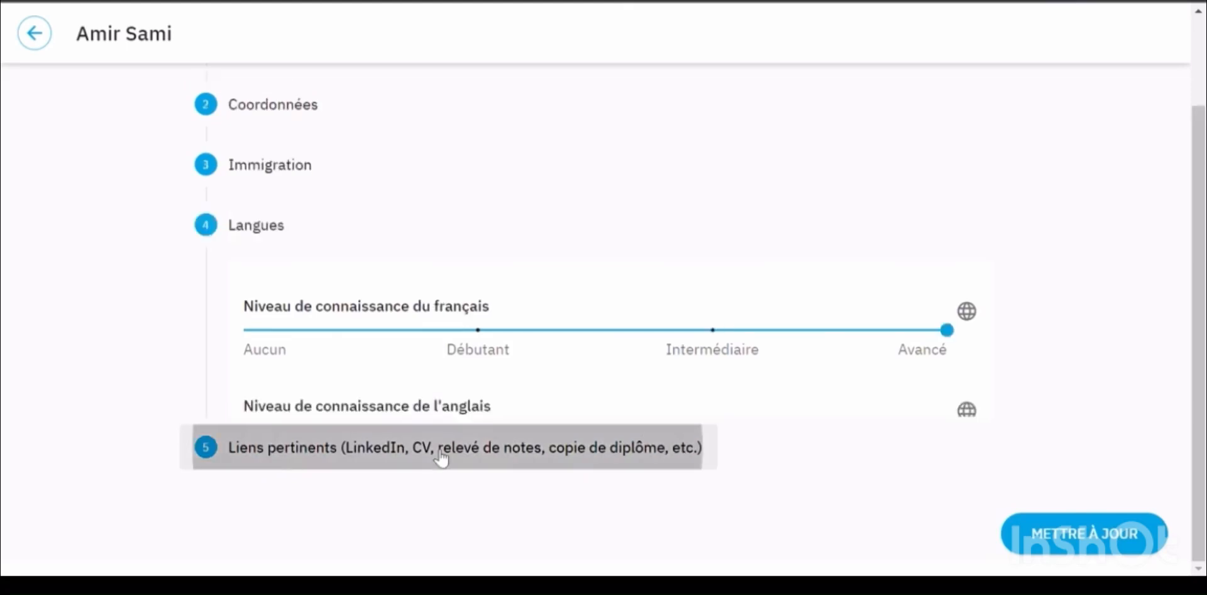
click(587, 430)
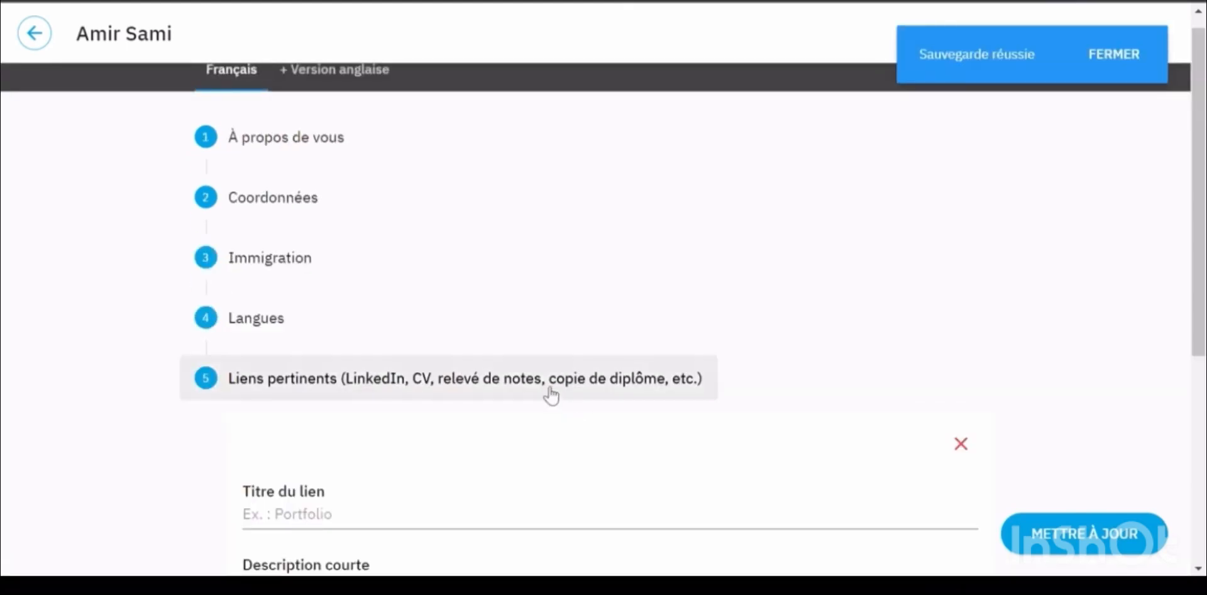
scroll(540, 375, down, 3)
scroll(540, 375, down, 2)
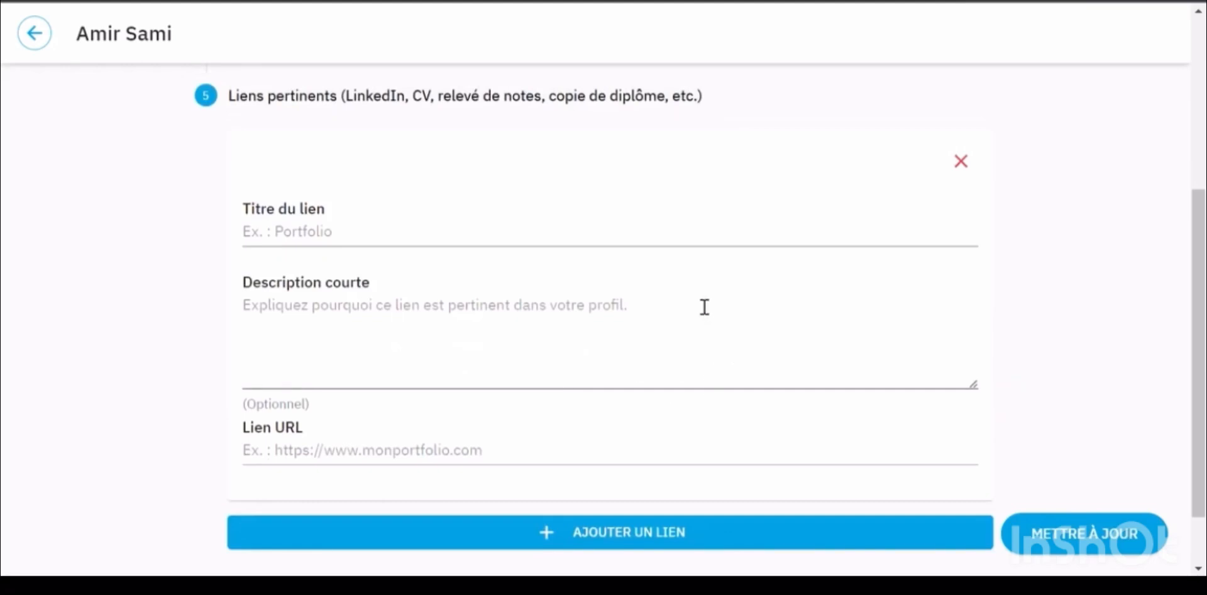
Title the link 'CV' and describe it as the CV of the profile owner
click(415, 244)
text(CB)
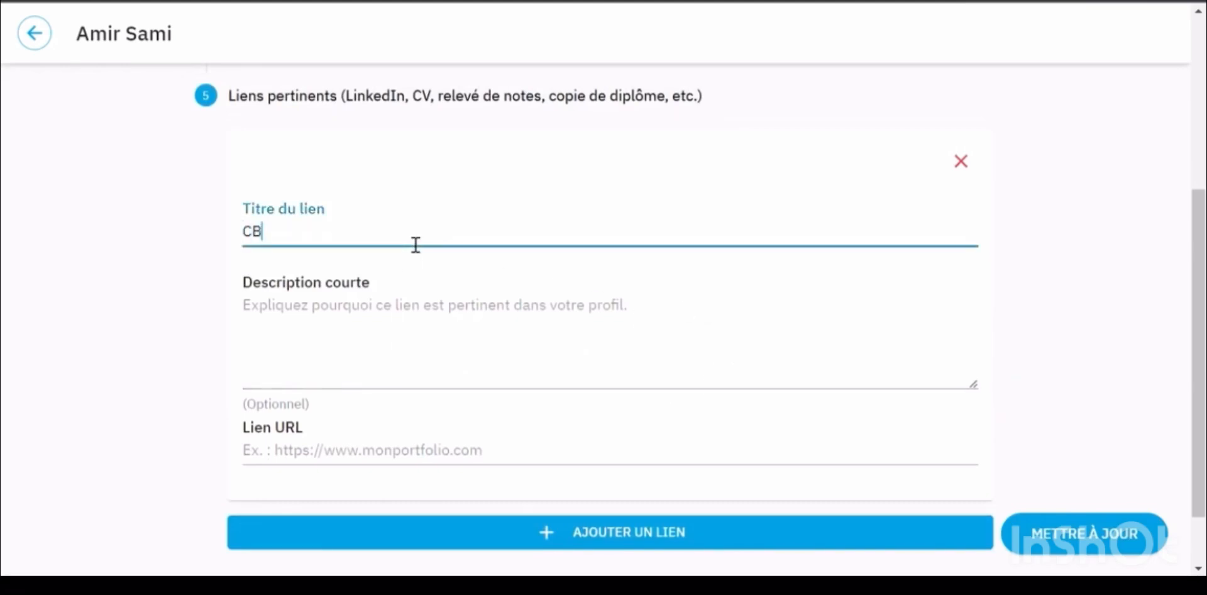
key(BackSpace)
text(V)
click(385, 309)
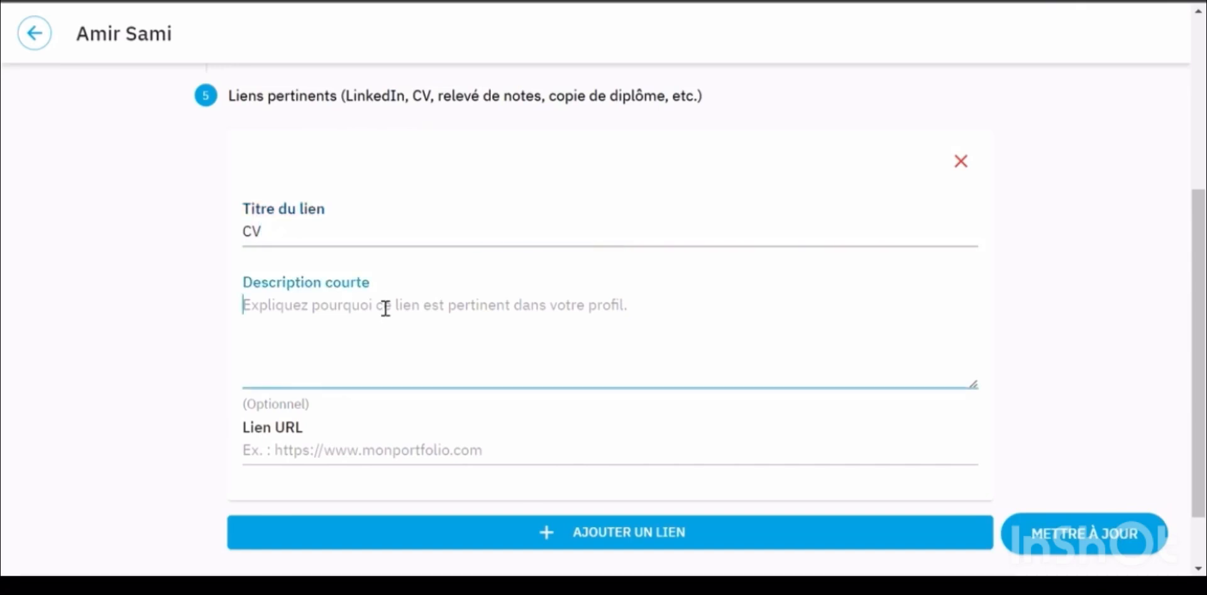
text(CV DE)
key(BackSpace)
key(BackSpace)
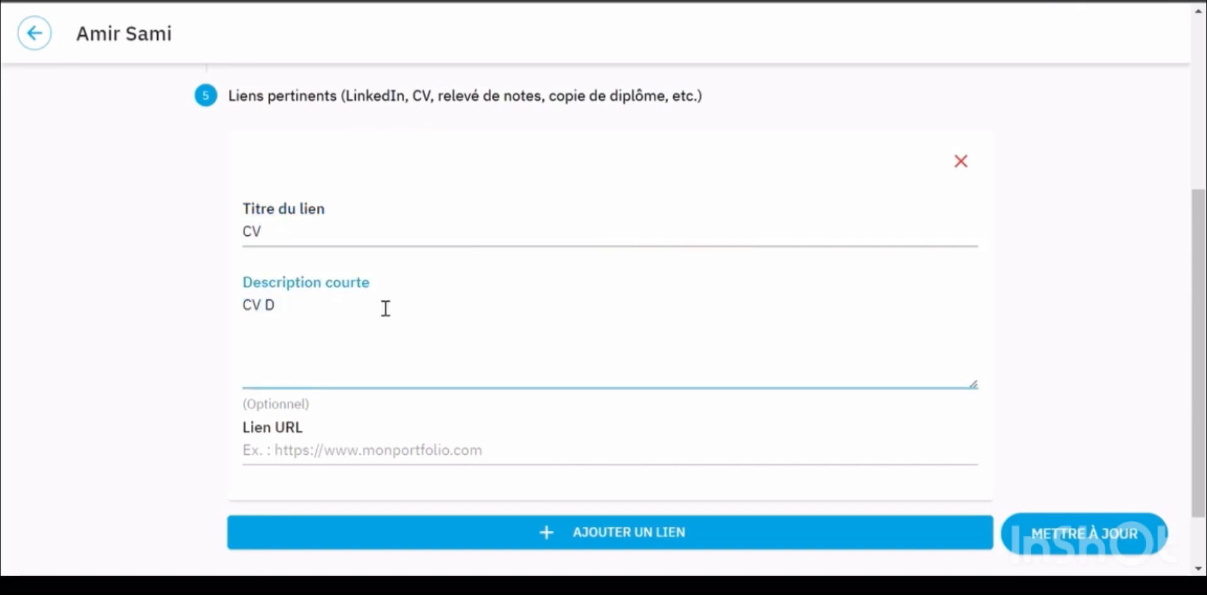
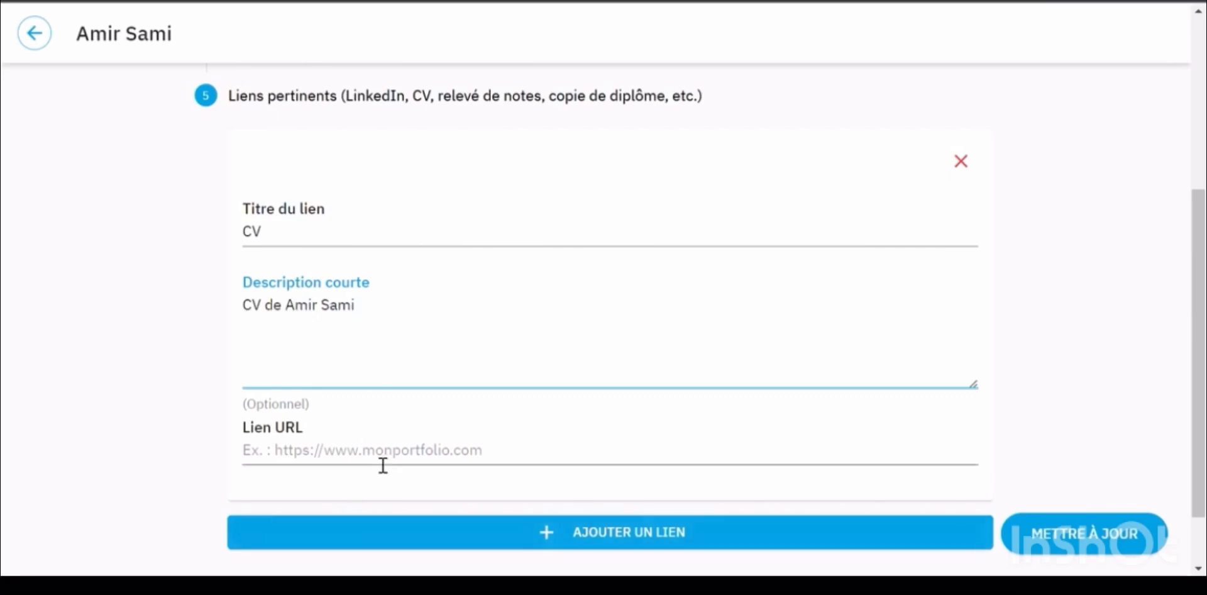
Retitle the link 'Portfolio', clear its description, then discard the unfinished entry
click(354, 244)
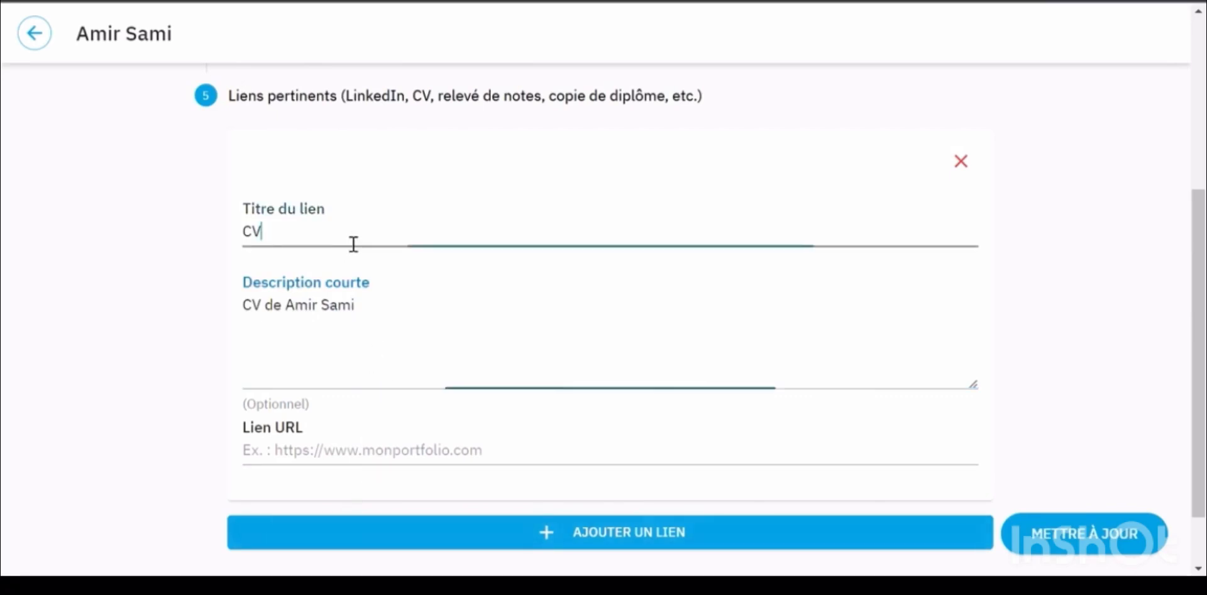
key(BackSpace)
key(BackSpace)
text(Port)
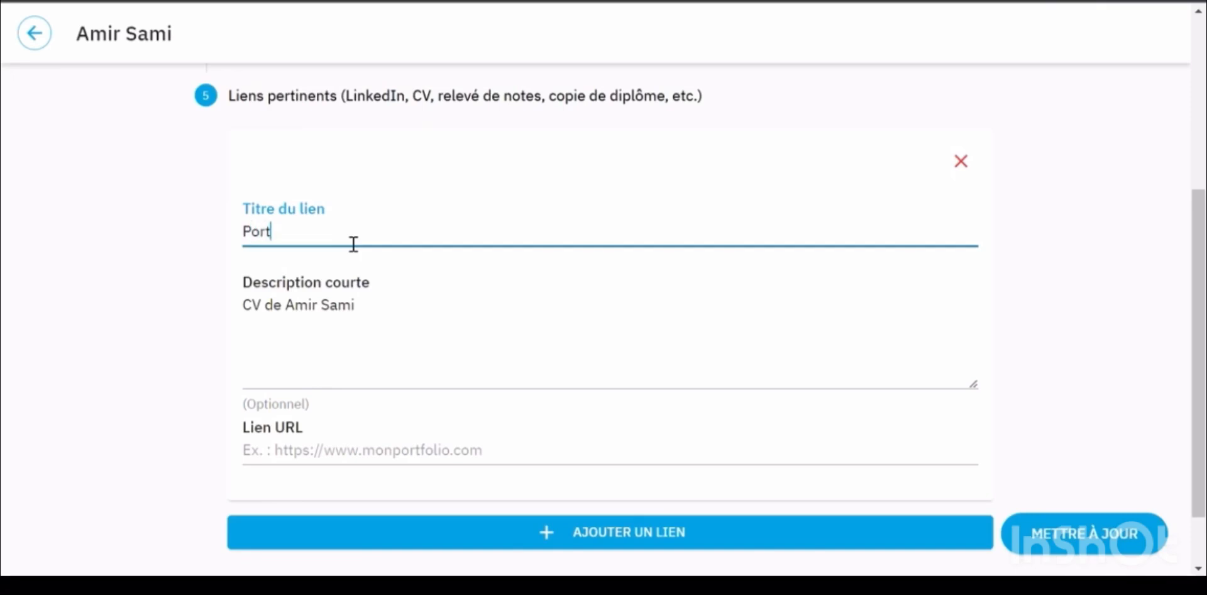
text(folio)
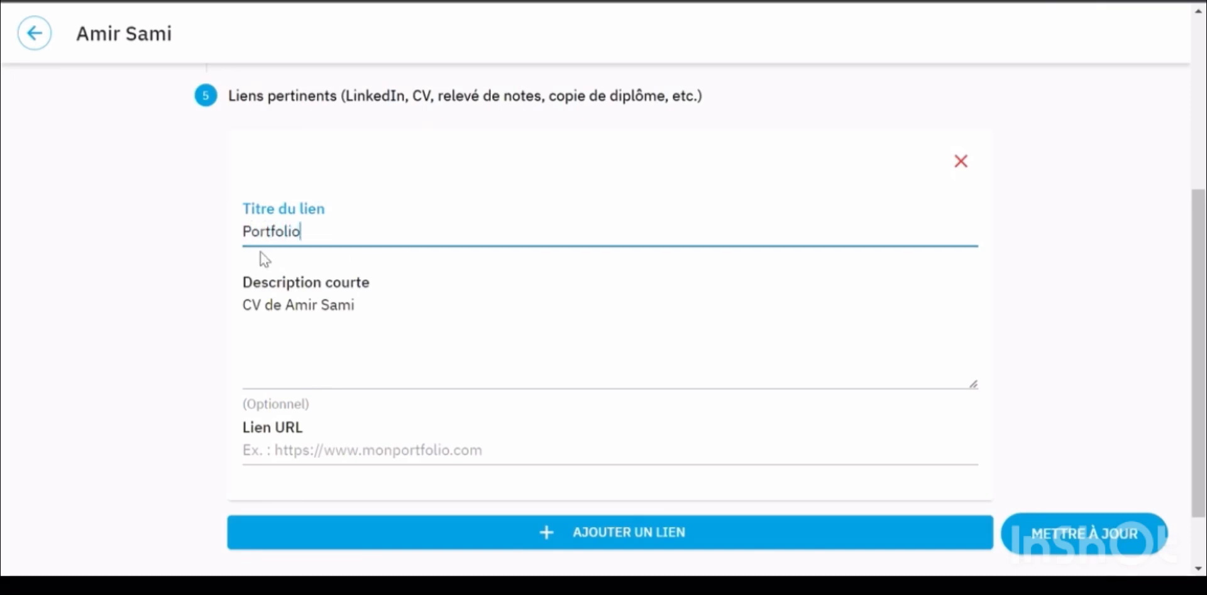
drag(385, 308, 217, 308)
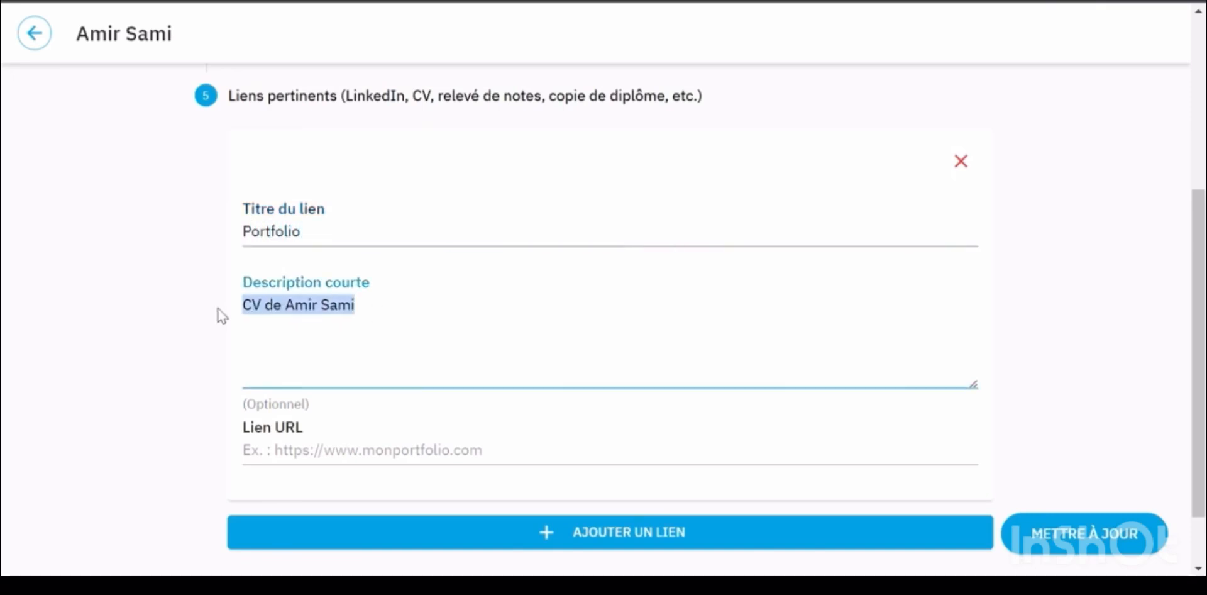
key(BackSpace)
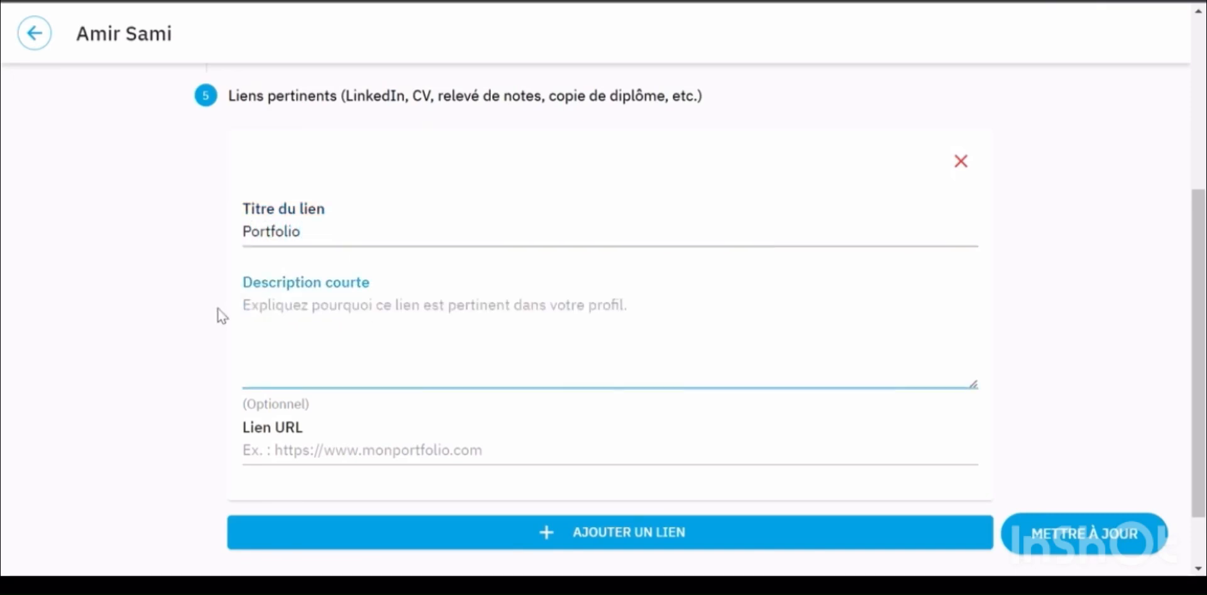
click(961, 161)
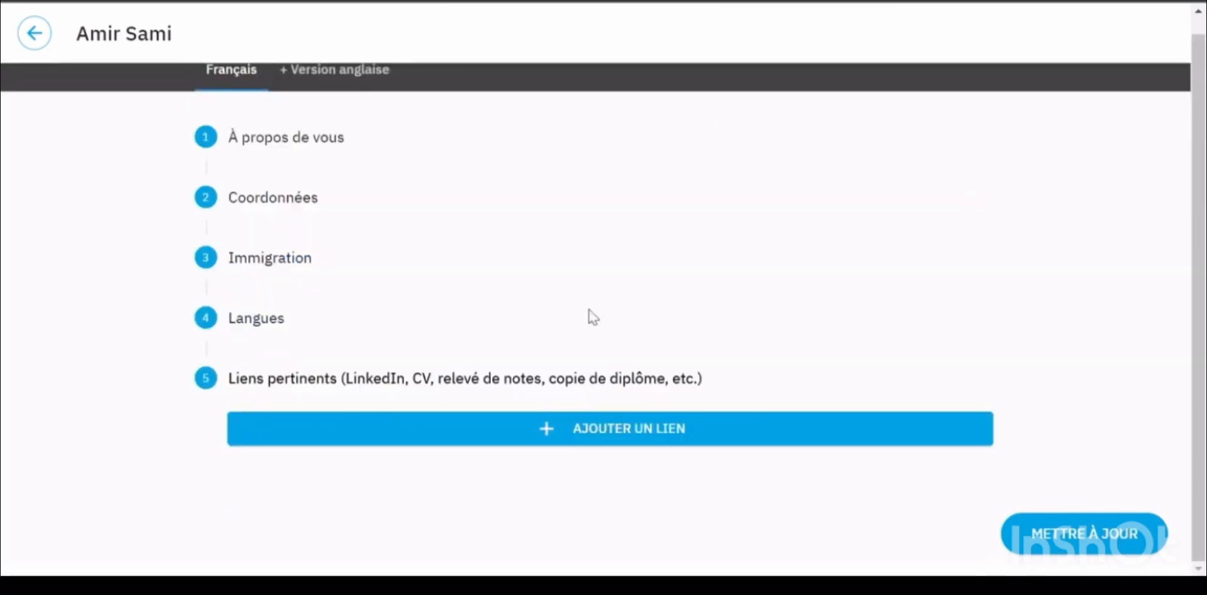
Save the profile changes and reopen the worker profile for editing
click(1133, 542)
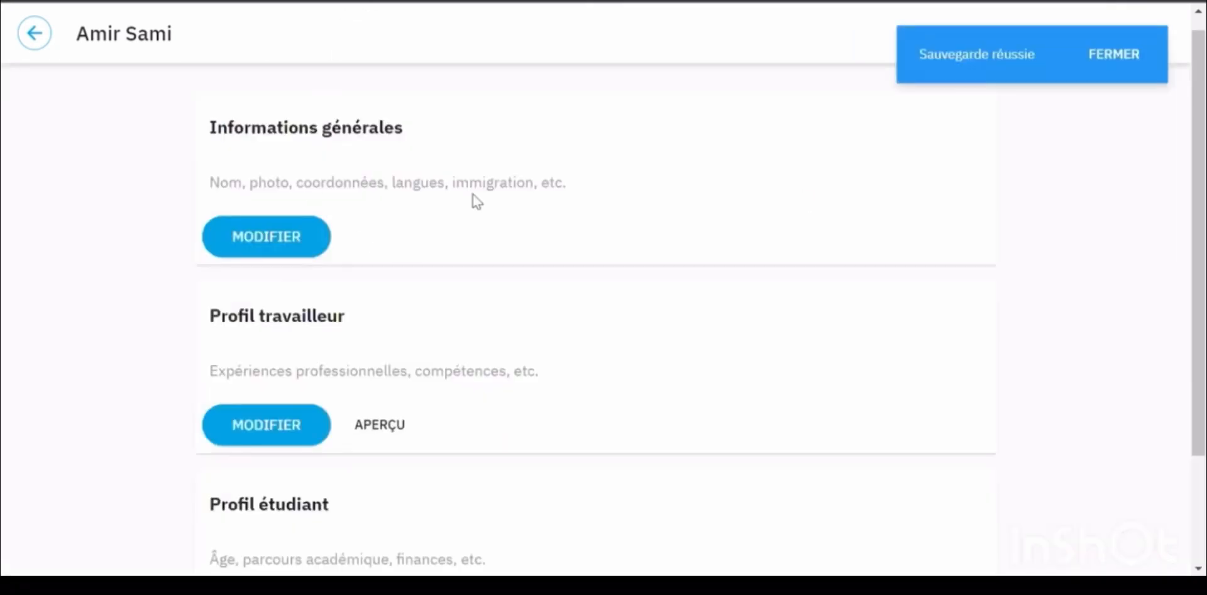
scroll(296, 390, down, 2)
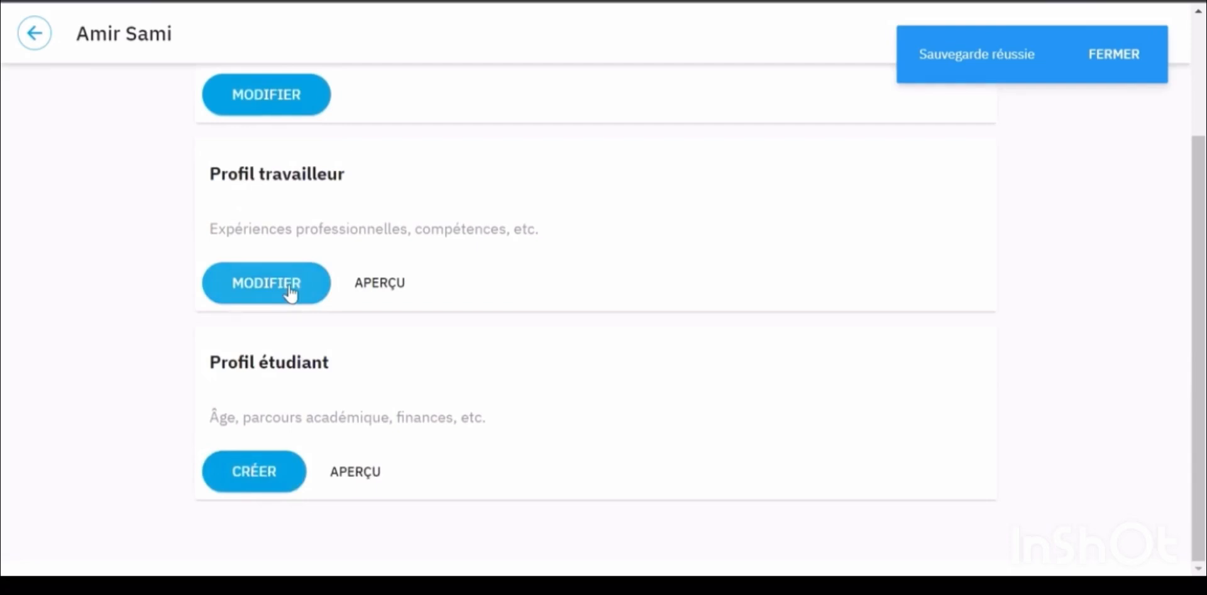
click(290, 292)
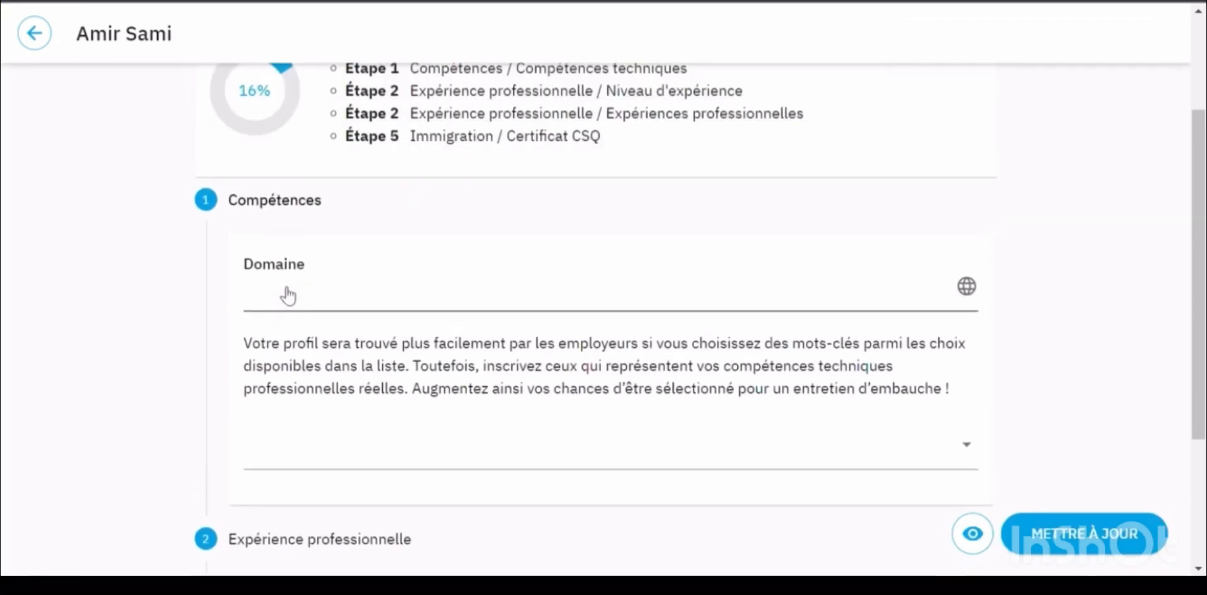
Set Domaine to Sciences et technologies de l'information
click(312, 303)
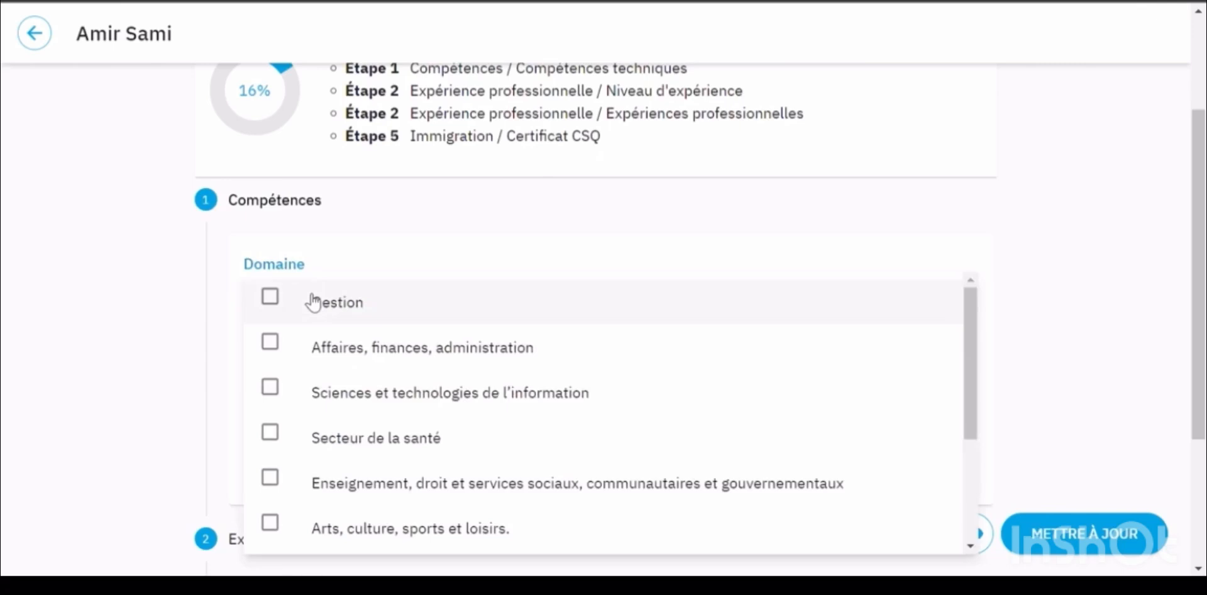
click(279, 390)
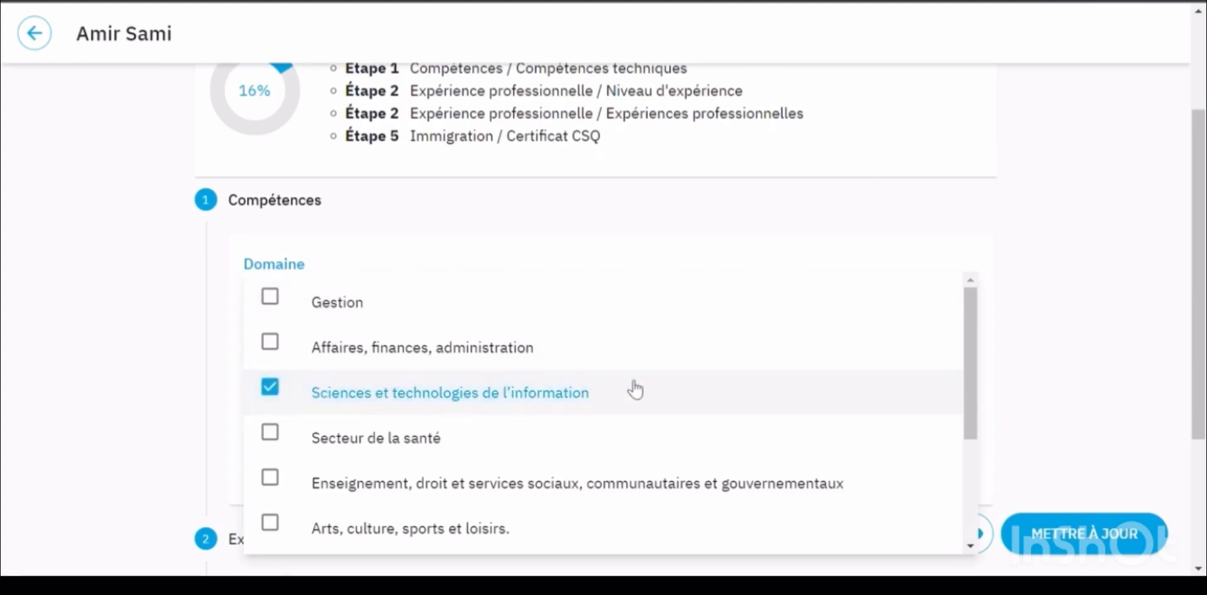
click(1104, 311)
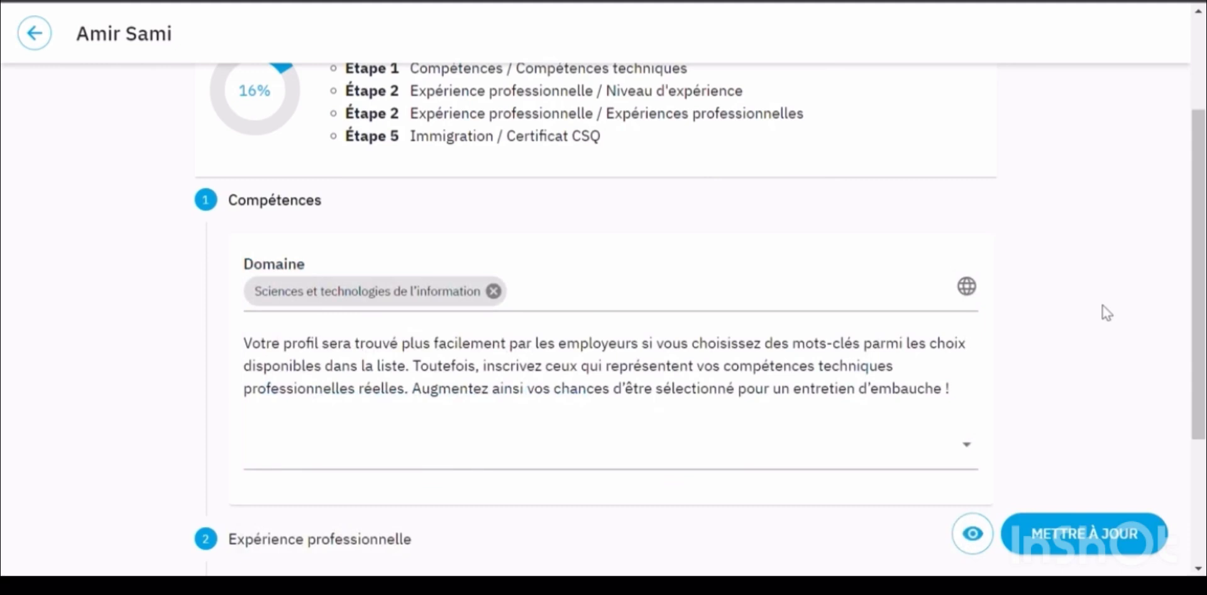
Search the skill keywords for 'java', then clear the search and close suggestions
click(528, 460)
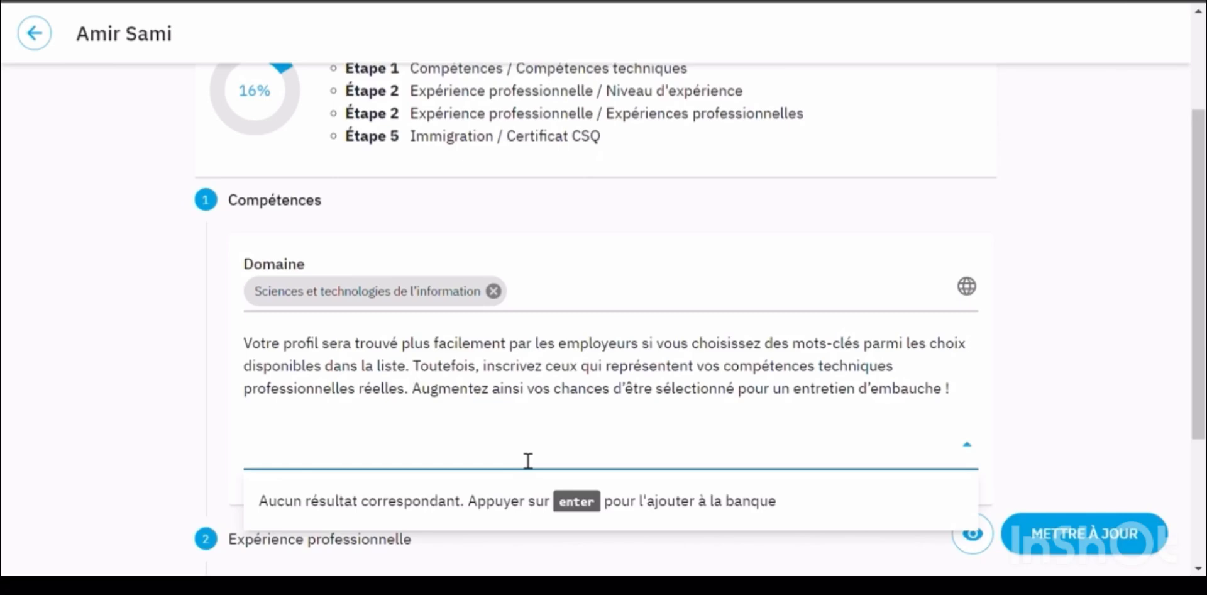
text(java)
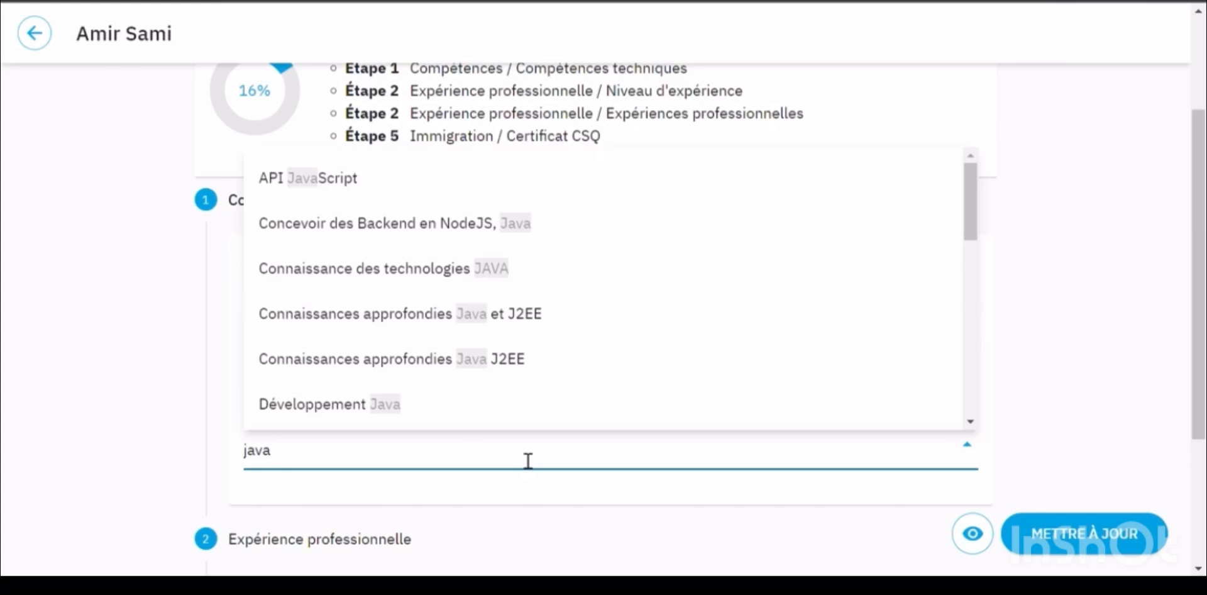
key(BackSpace)
key(BackSpace)
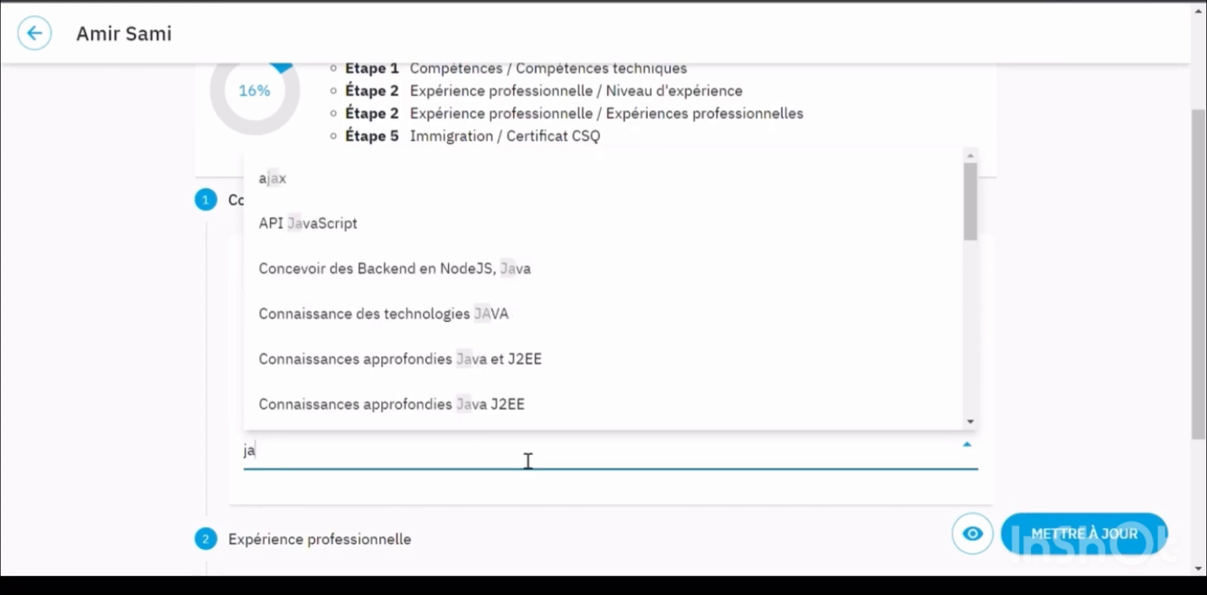
key(BackSpace)
key(BackSpace)
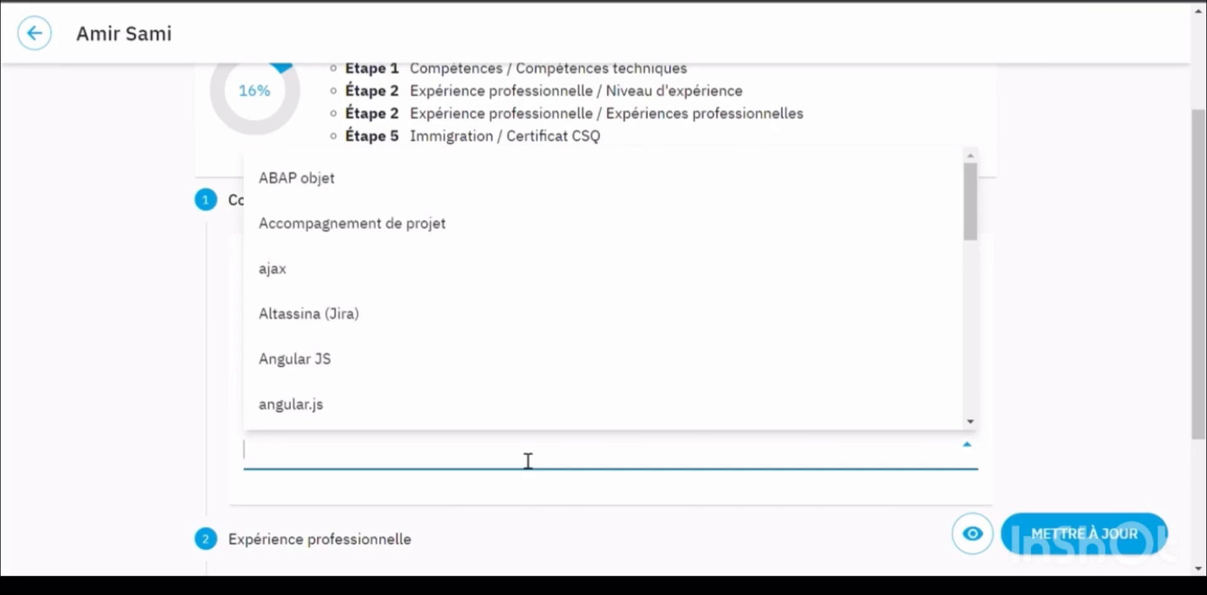
click(37, 44)
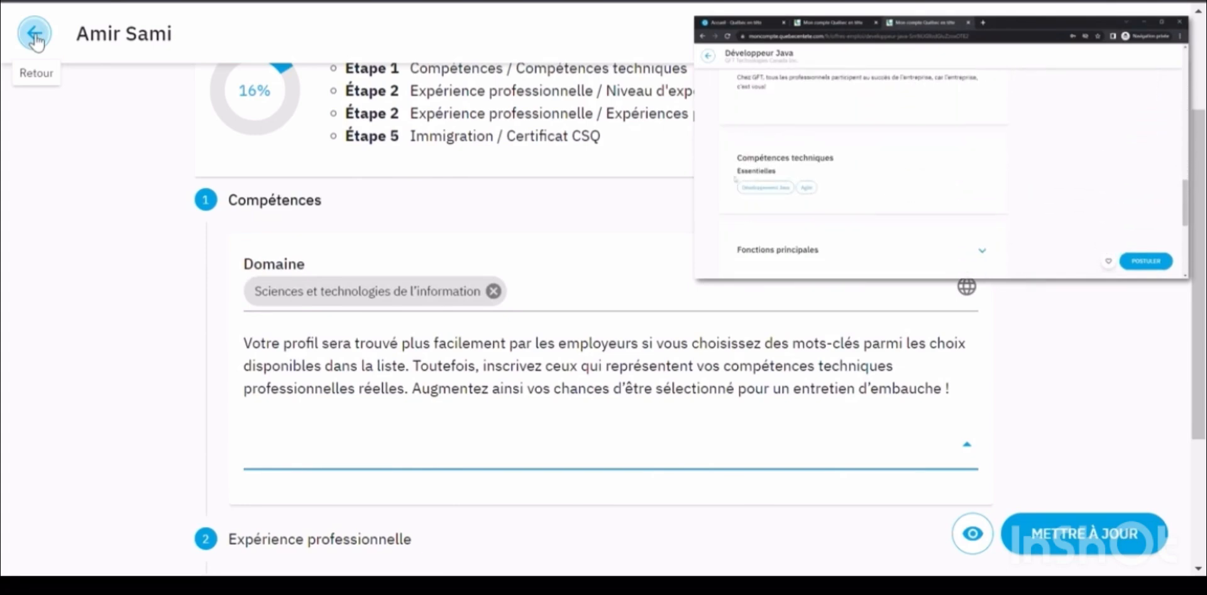
scroll(453, 326, down, 2)
Add 'connaissance des technologies .NET' as a skill, then save and go to Expérience professionnelle
click(454, 325)
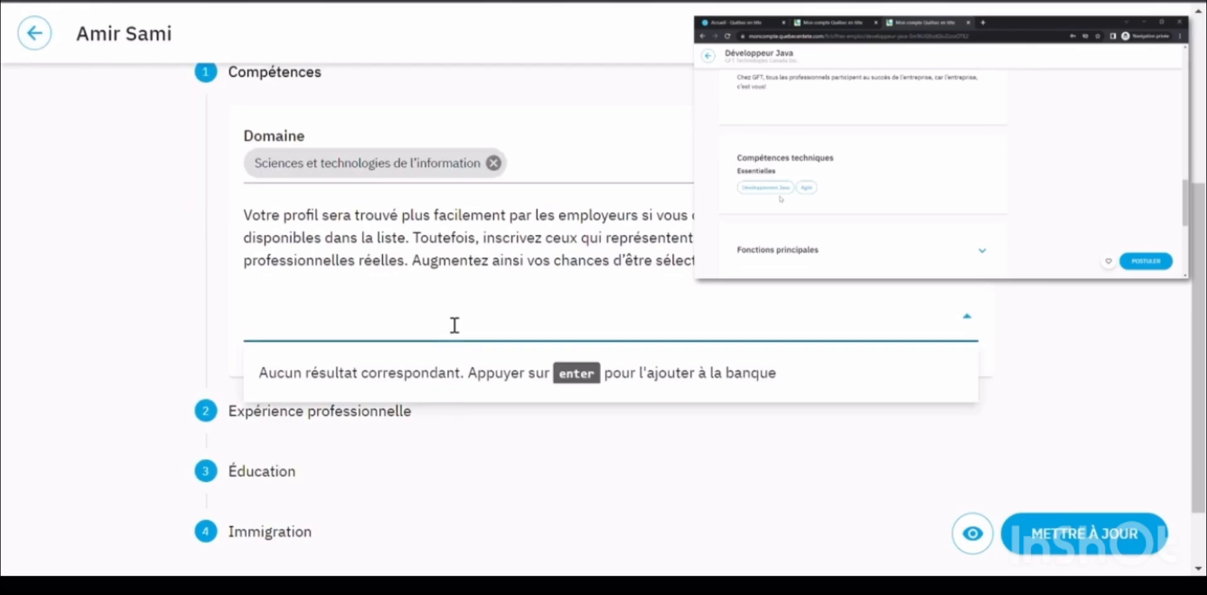
text(dévelo)
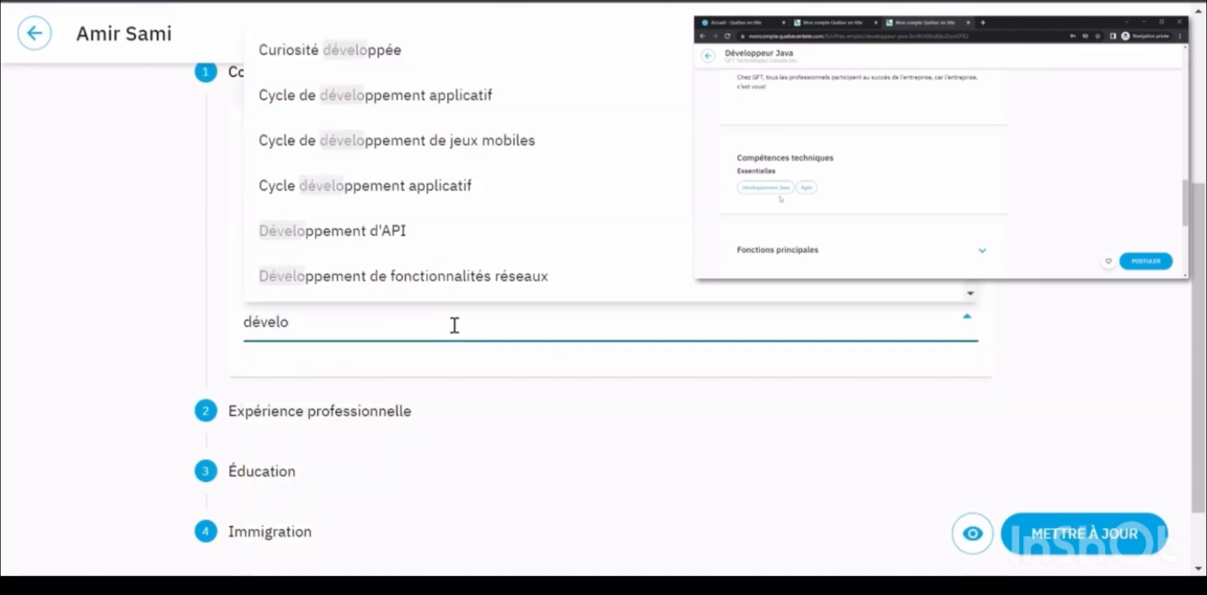
text(p)
text(.net)
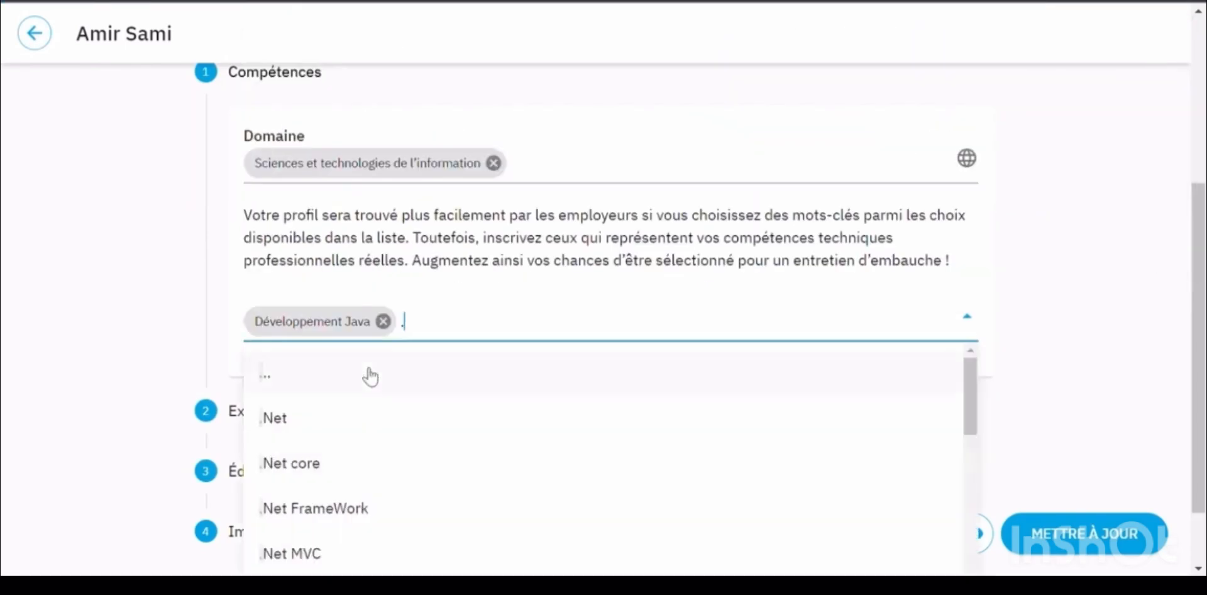
scroll(425, 167, down, 3)
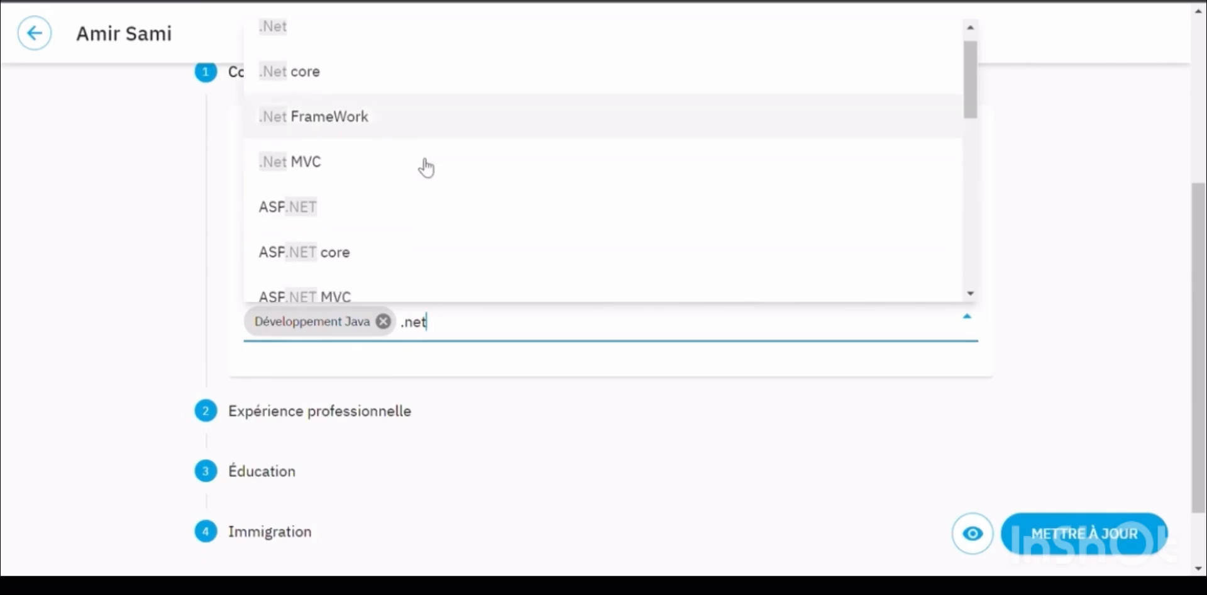
scroll(425, 167, down, 2)
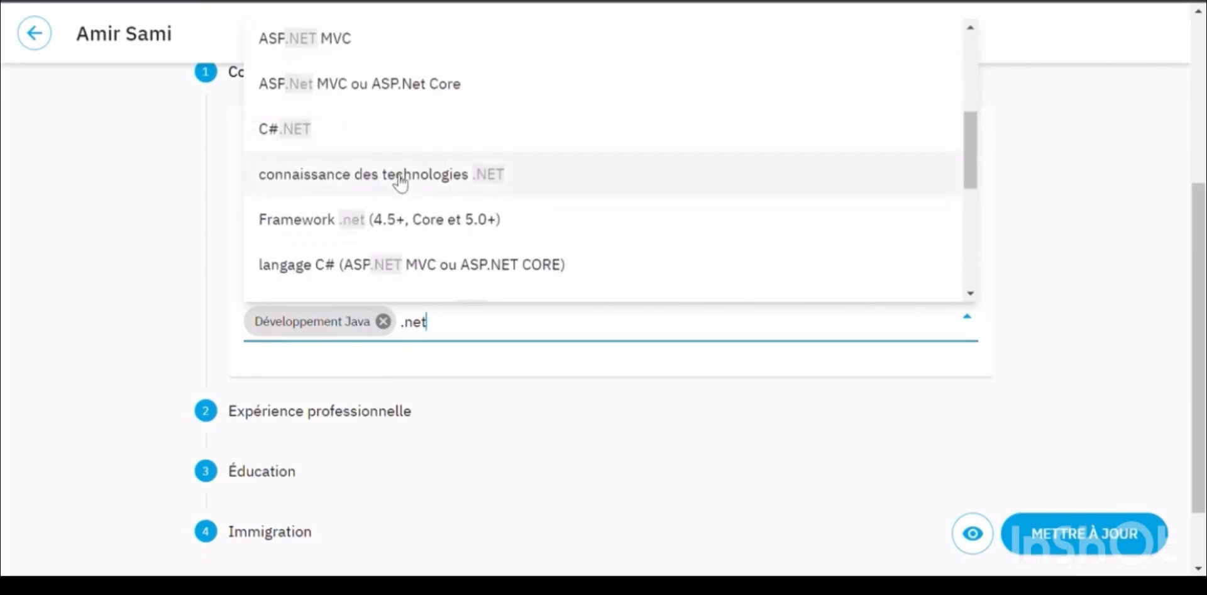
click(400, 180)
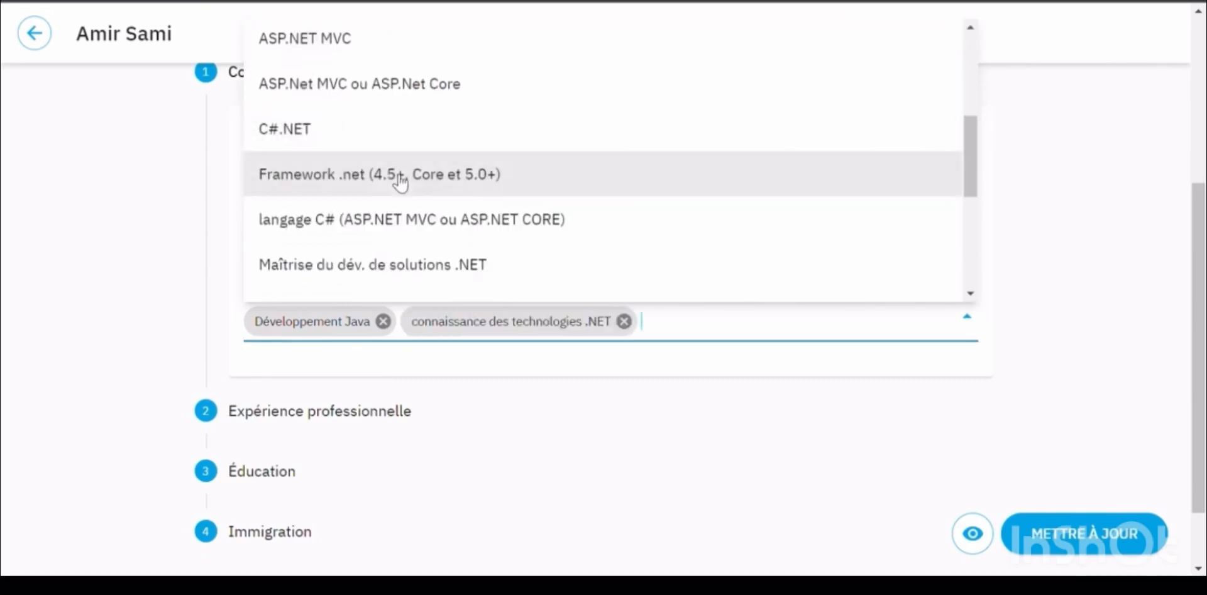
click(698, 495)
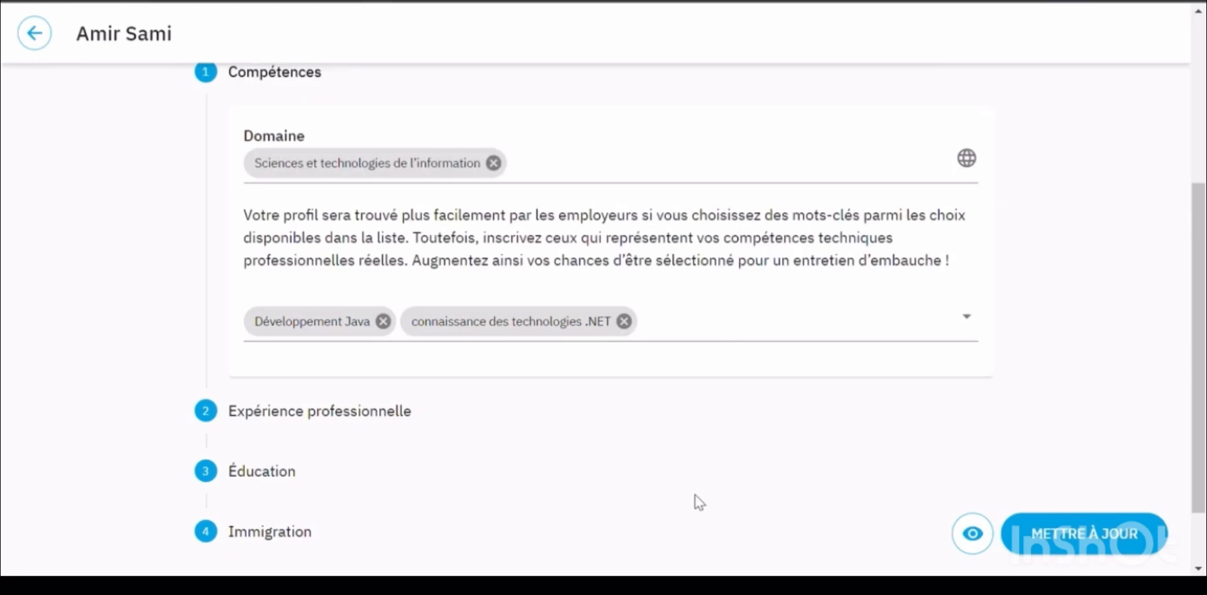
click(326, 415)
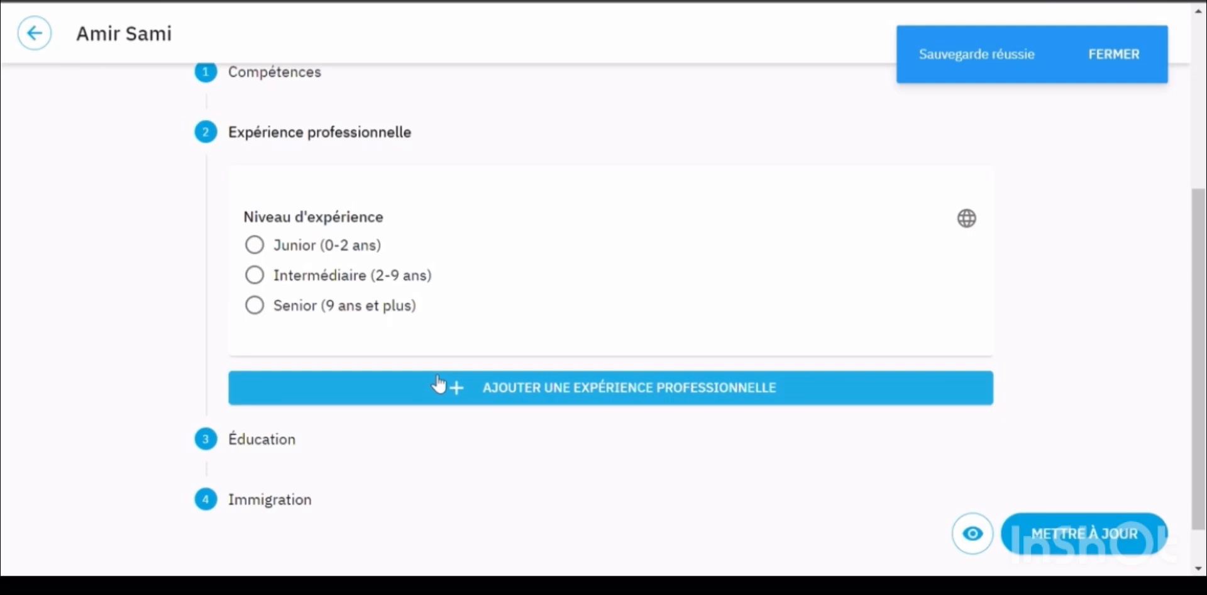
Choose experience level Intermédiaire (2-9 ans) and add a new blank experience entry
click(252, 276)
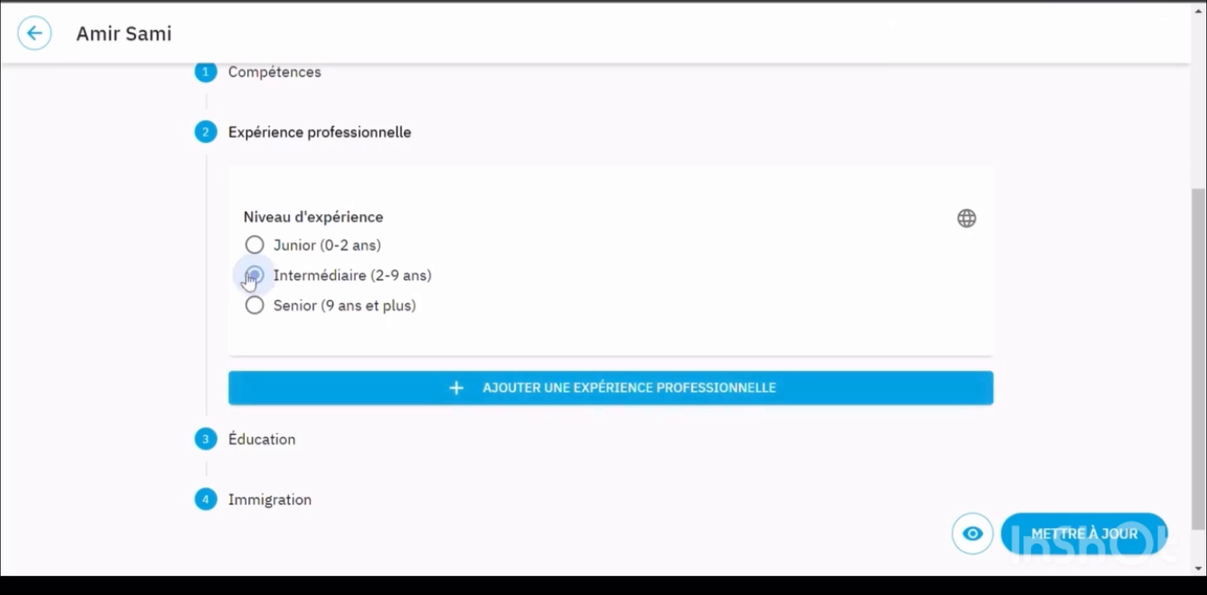
scroll(682, 296, down, 1)
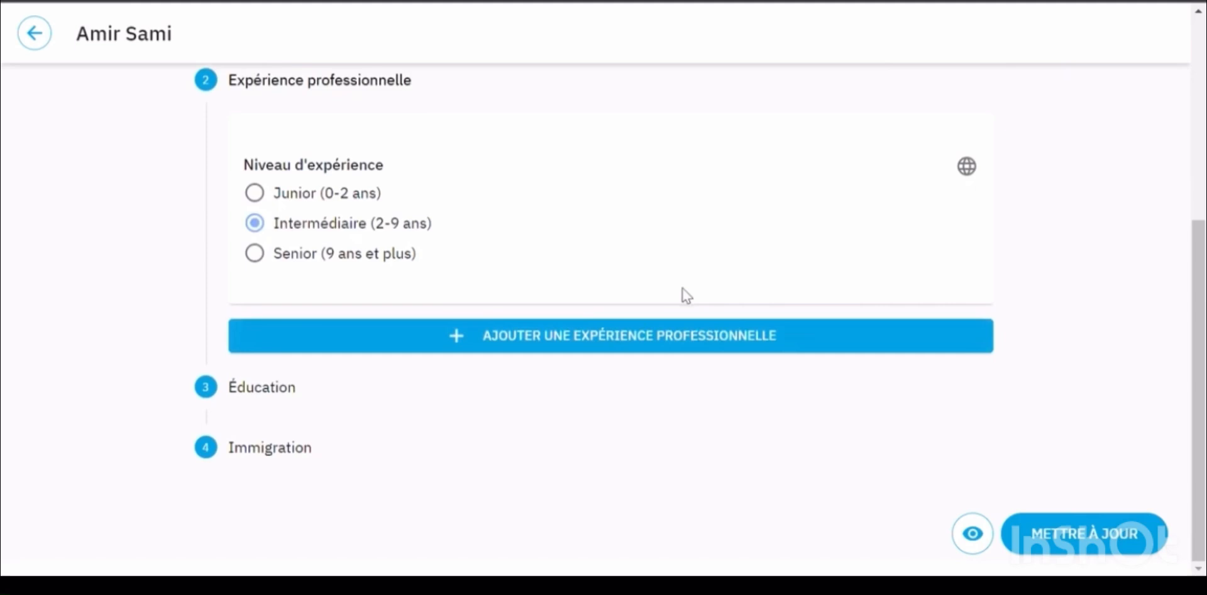
click(580, 339)
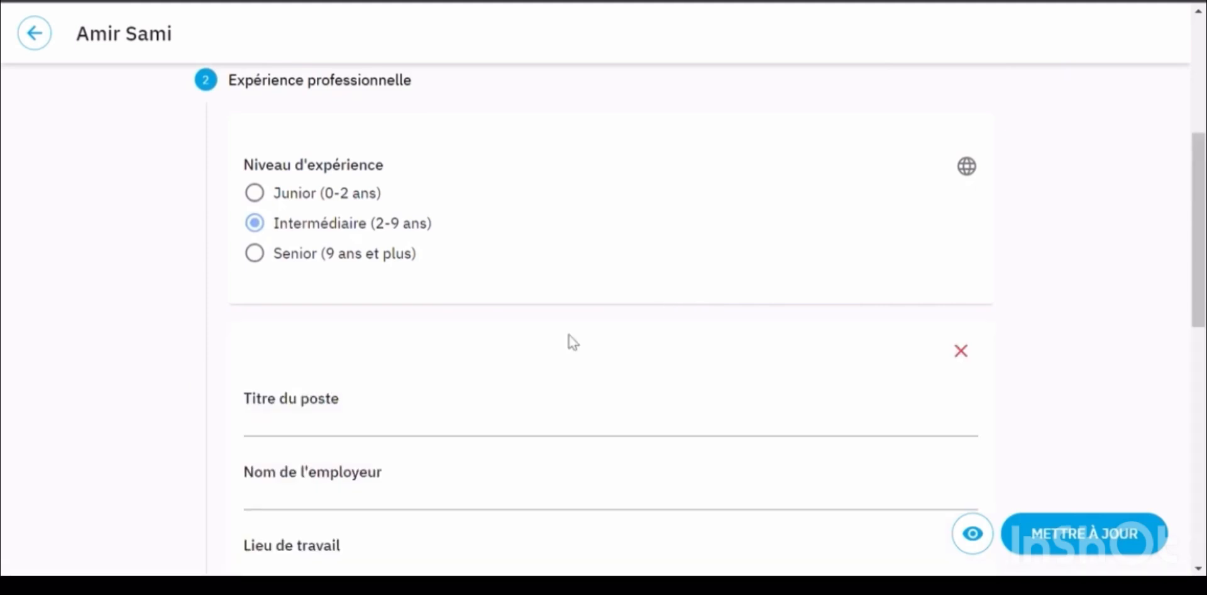
scroll(414, 413, down, 3)
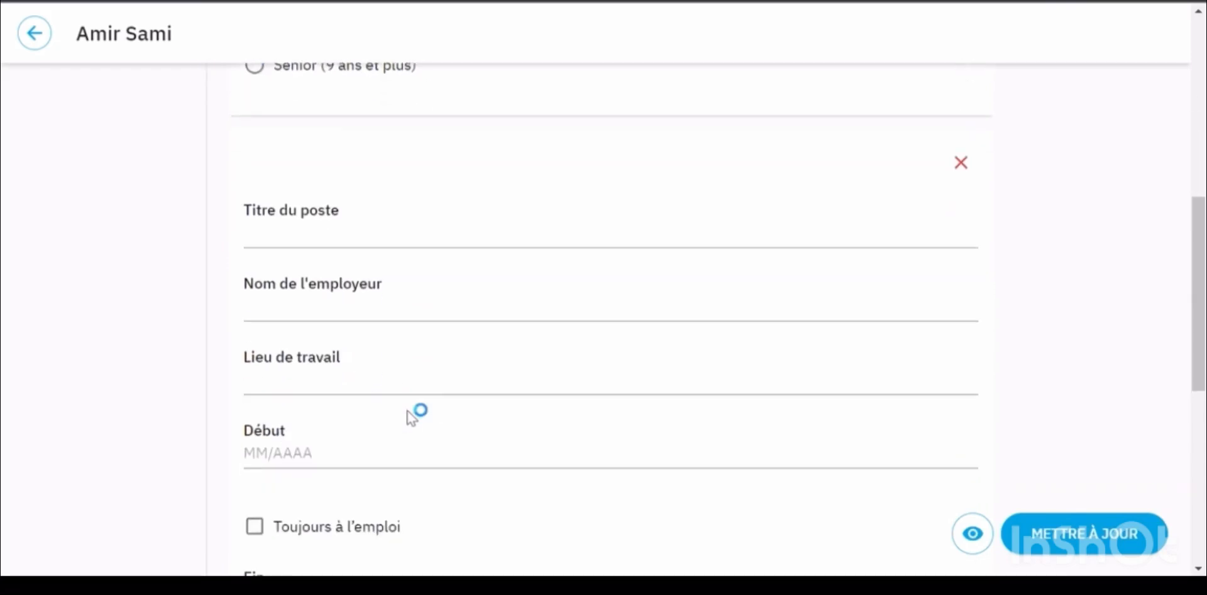
Enter job title 'Développeur Java', employer 'Société XYZ' and location Casablanca
click(398, 243)
text(Dé)
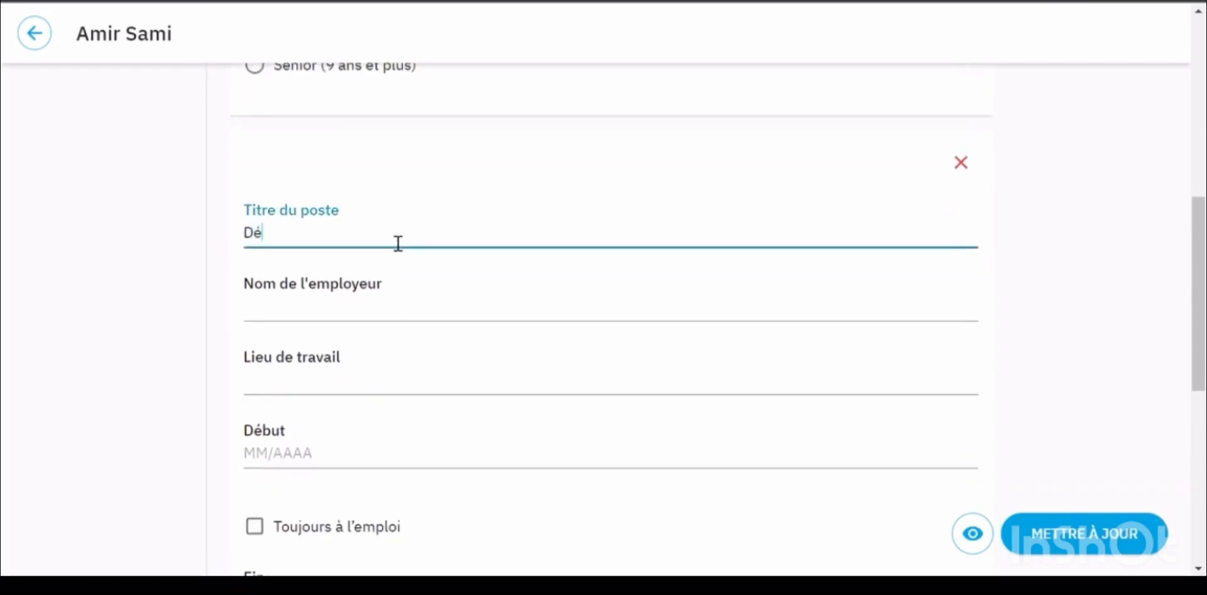
text(veloppeur Java)
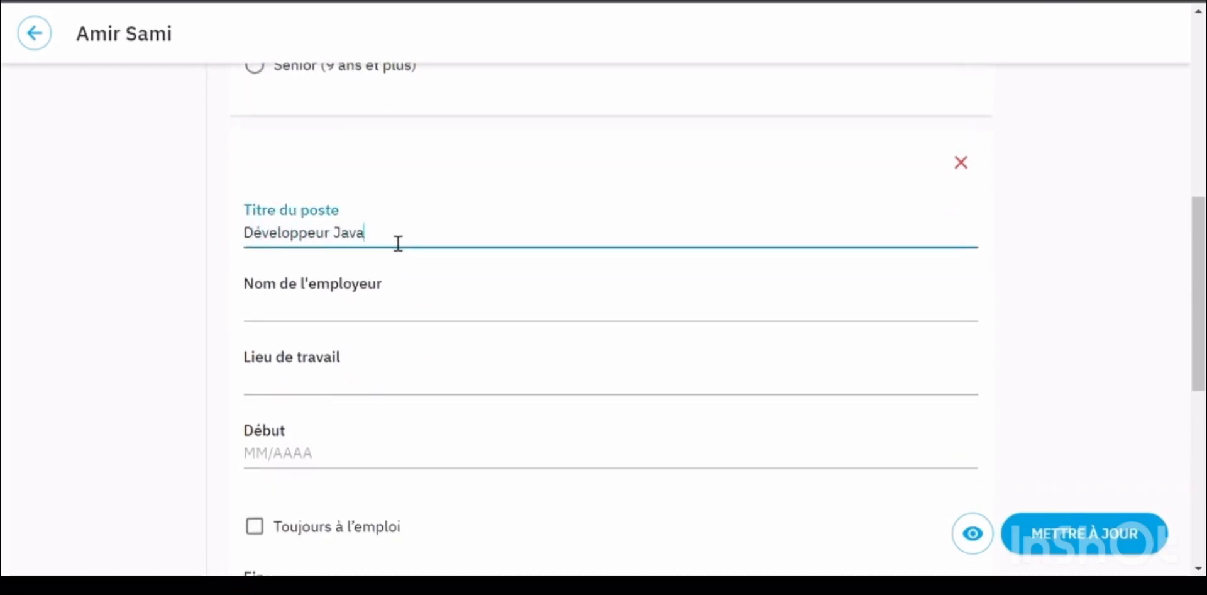
click(352, 316)
text(Soi)
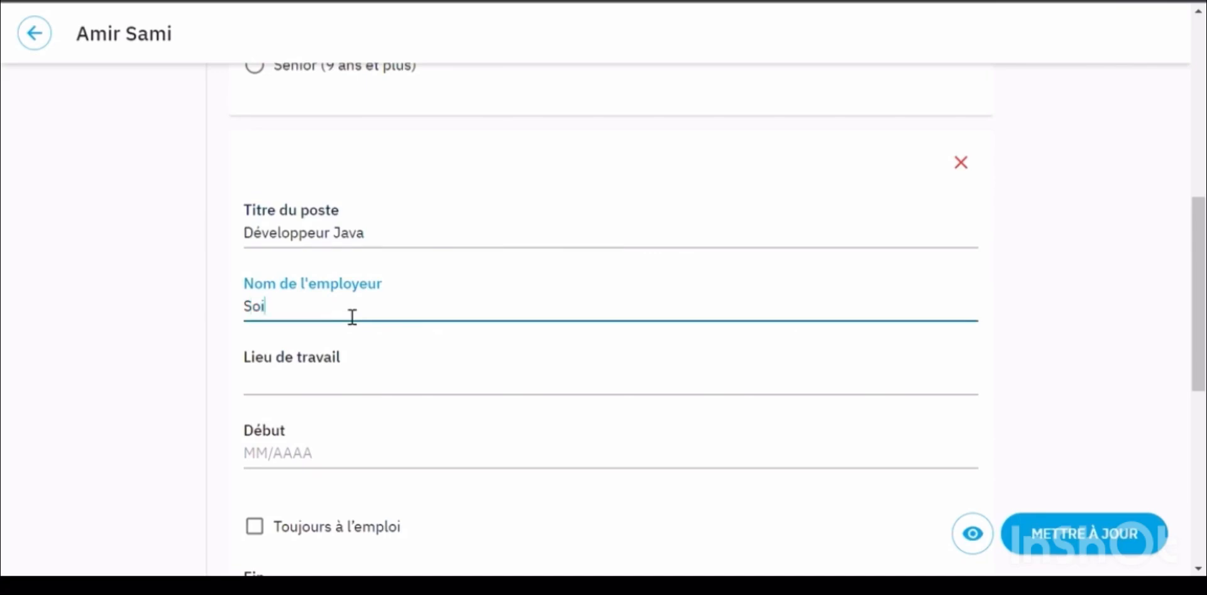
text(ci)
key(BackSpace)
key(BackSpace)
key(BackSpace)
text(ciété XYZ)
click(342, 393)
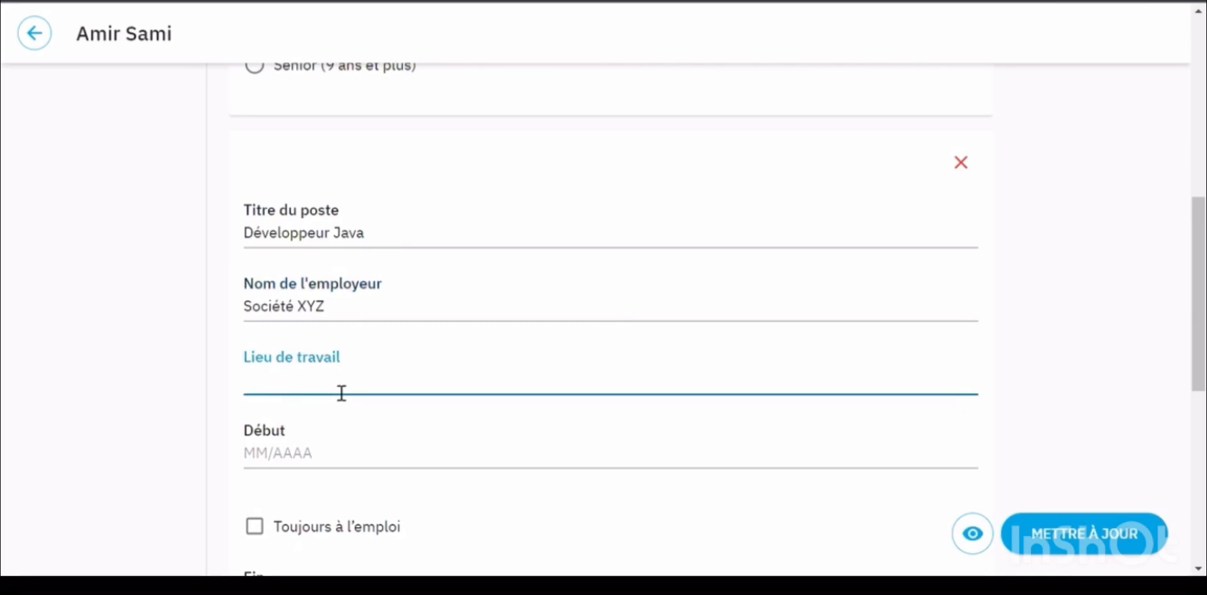
text(Casablanc)
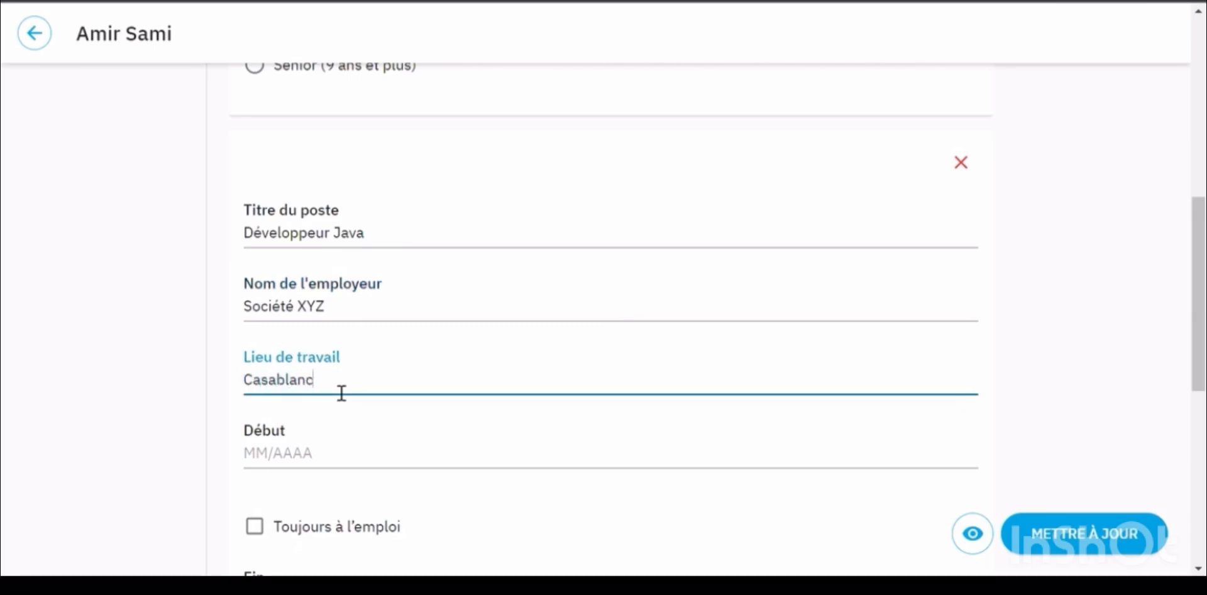
text(a)
Set the job's start date to January 2020 and mark it Toujours à l'emploi
click(311, 457)
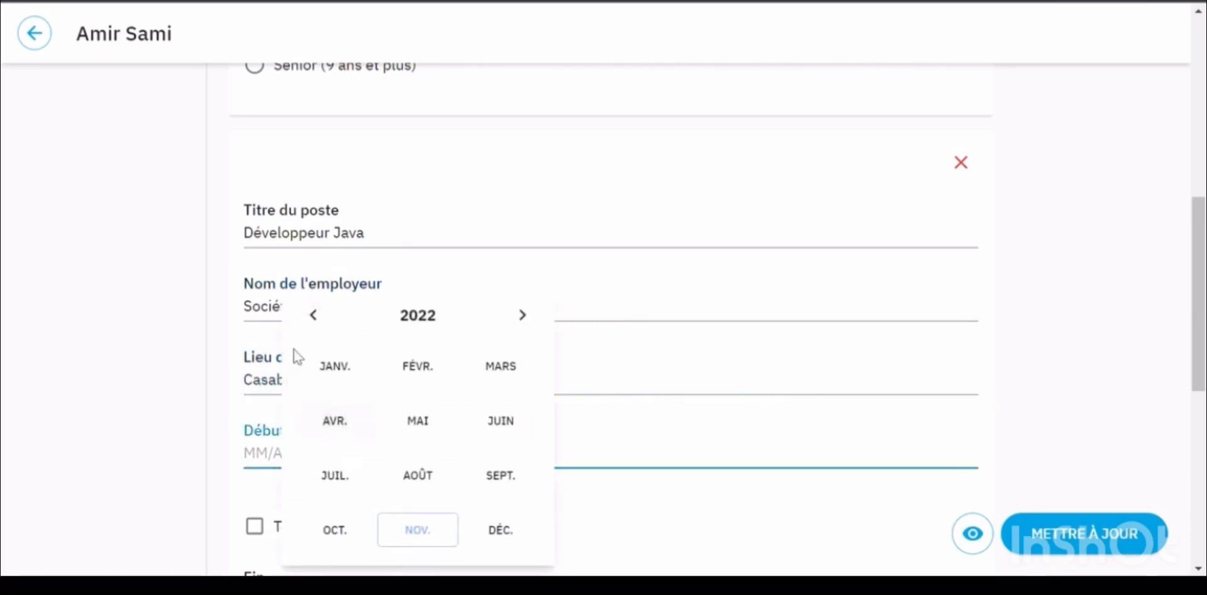
click(313, 315)
click(313, 314)
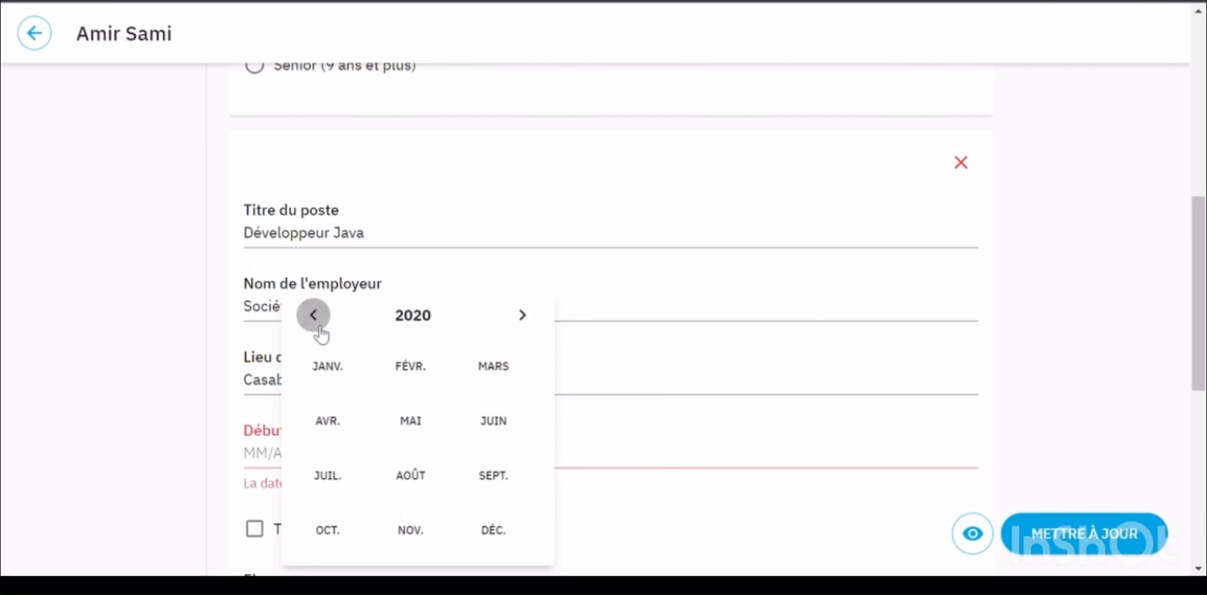
click(334, 367)
scroll(321, 512, down, 2)
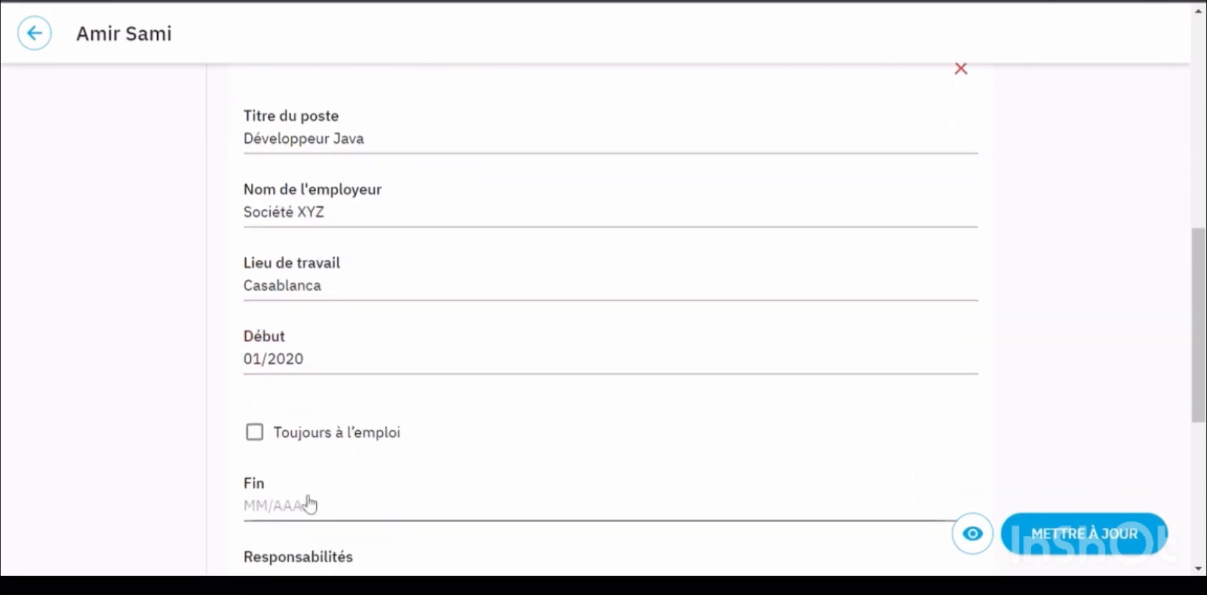
click(270, 437)
scroll(537, 444, down, 5)
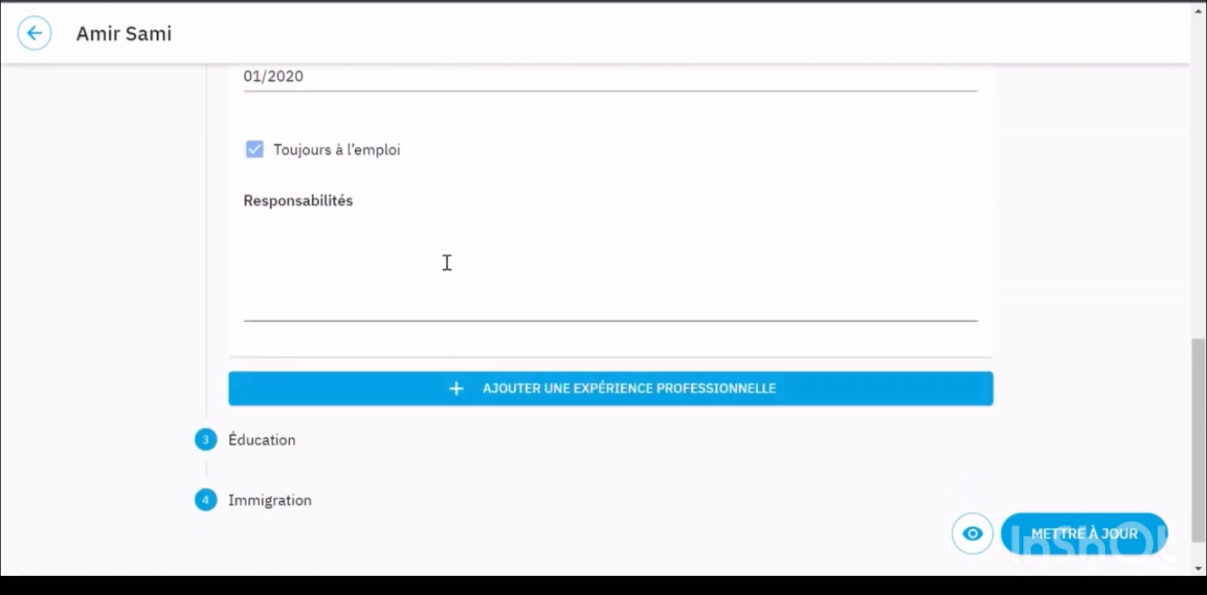
click(445, 252)
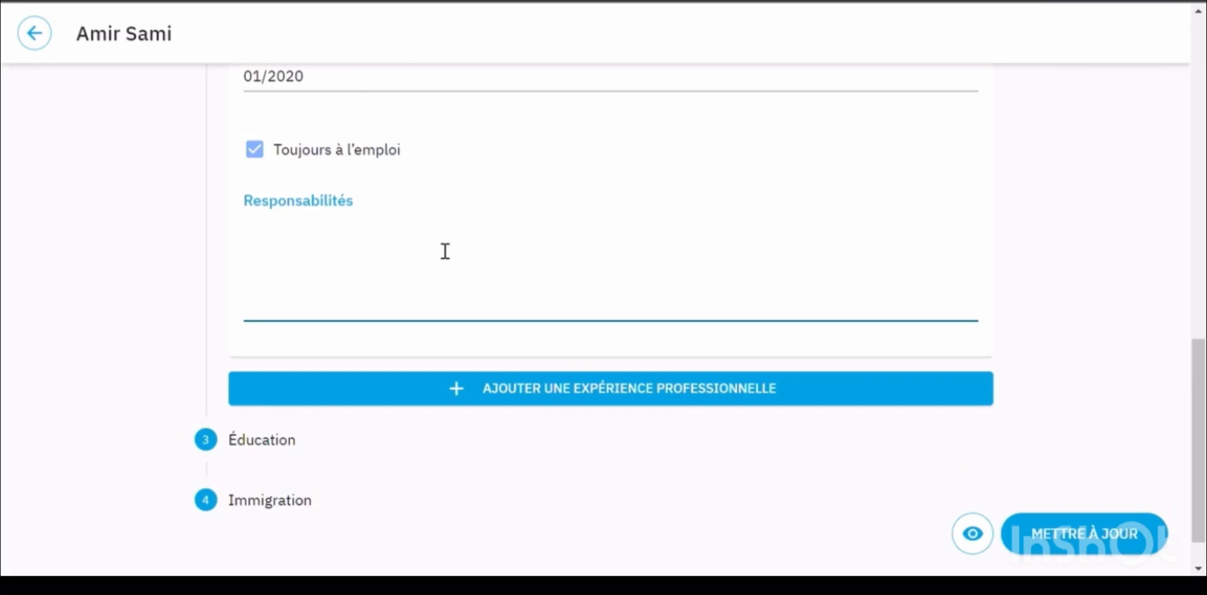
List three responsibilities: software design and maintenance, solving technical problems, writing program reports
text(Réaliser la conception)
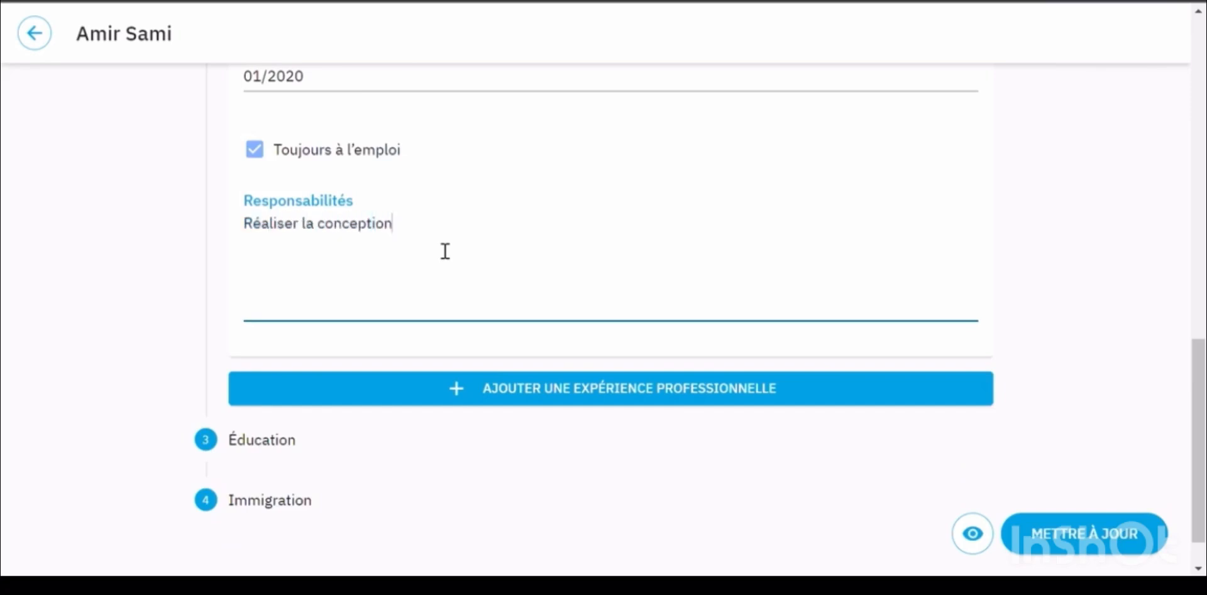
text(, l'entretien et l'amélioration des logiciels.)
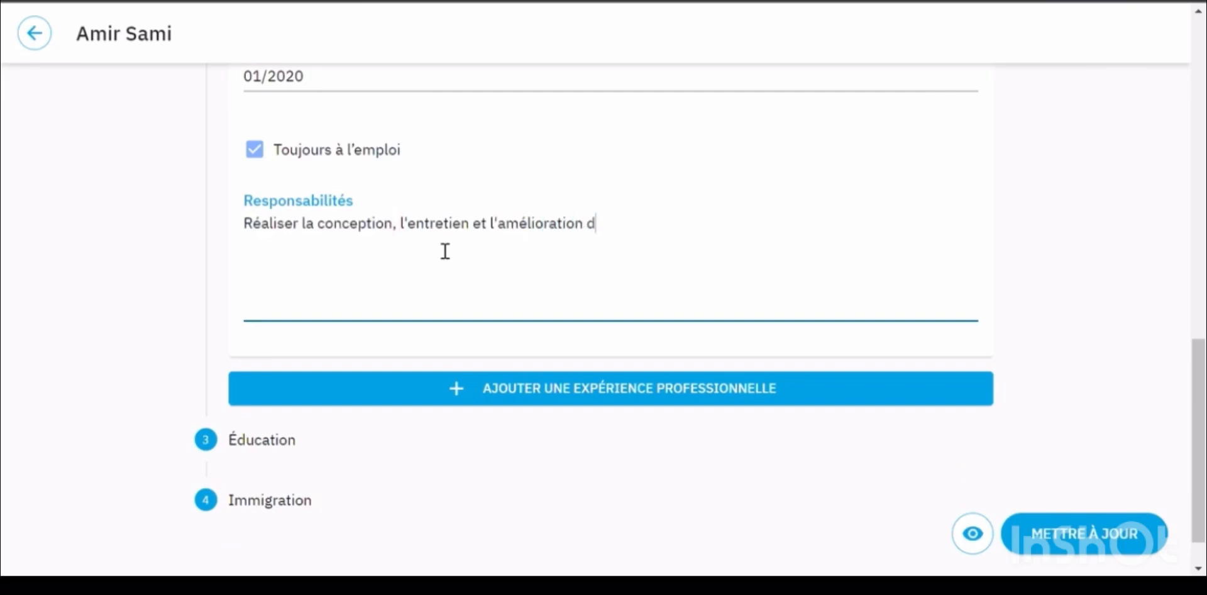
key(Return)
text(Identifier et résou)
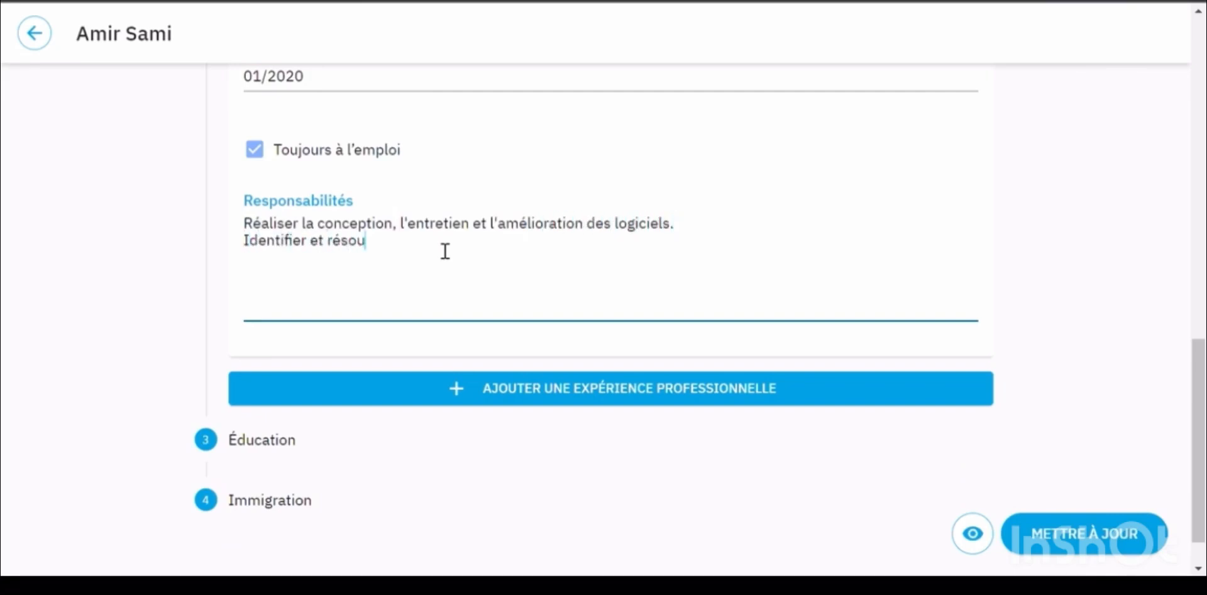
text(dre des problèmes techniques.)
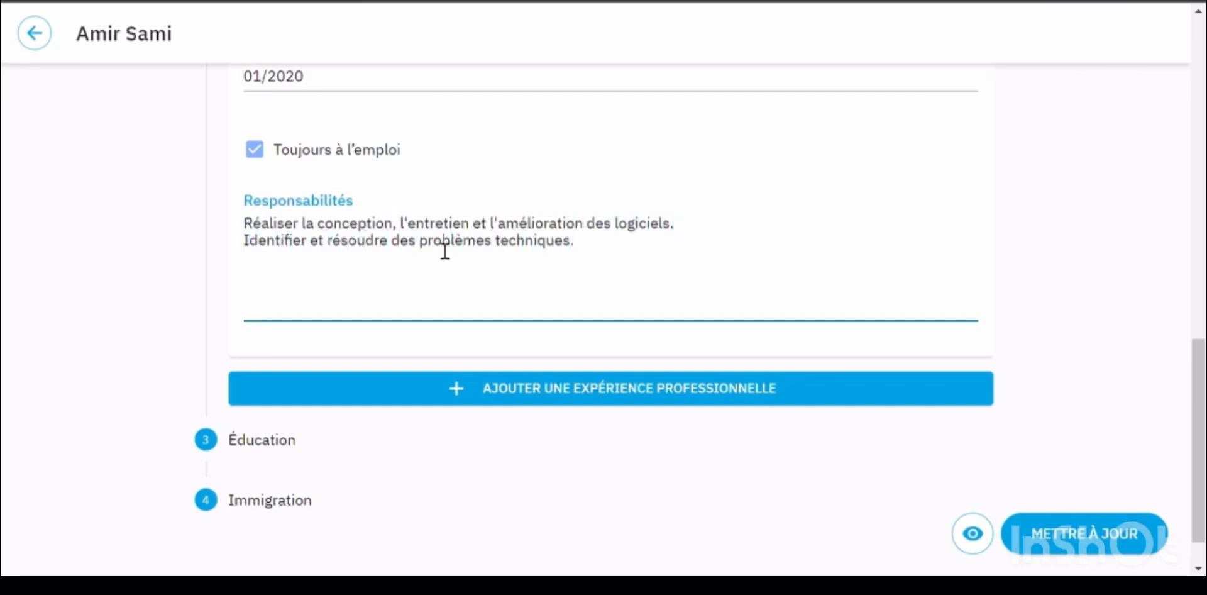
key(Return)
text(Rédiger des rapports destinés à l'utilisation)
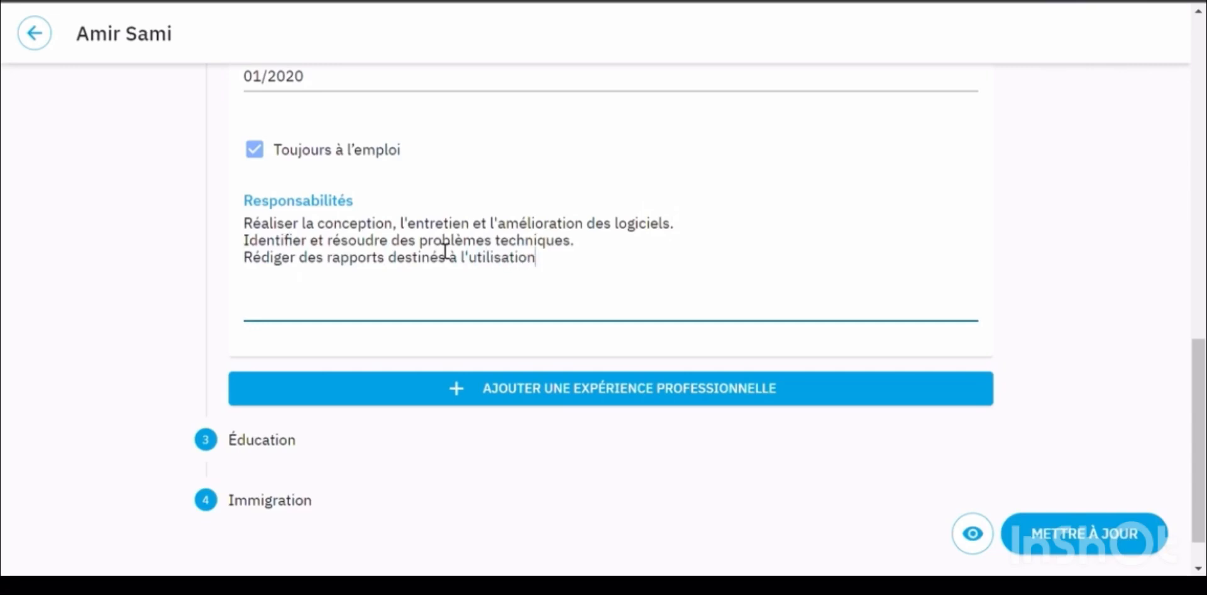
text( et à la maintenance des programmes.)
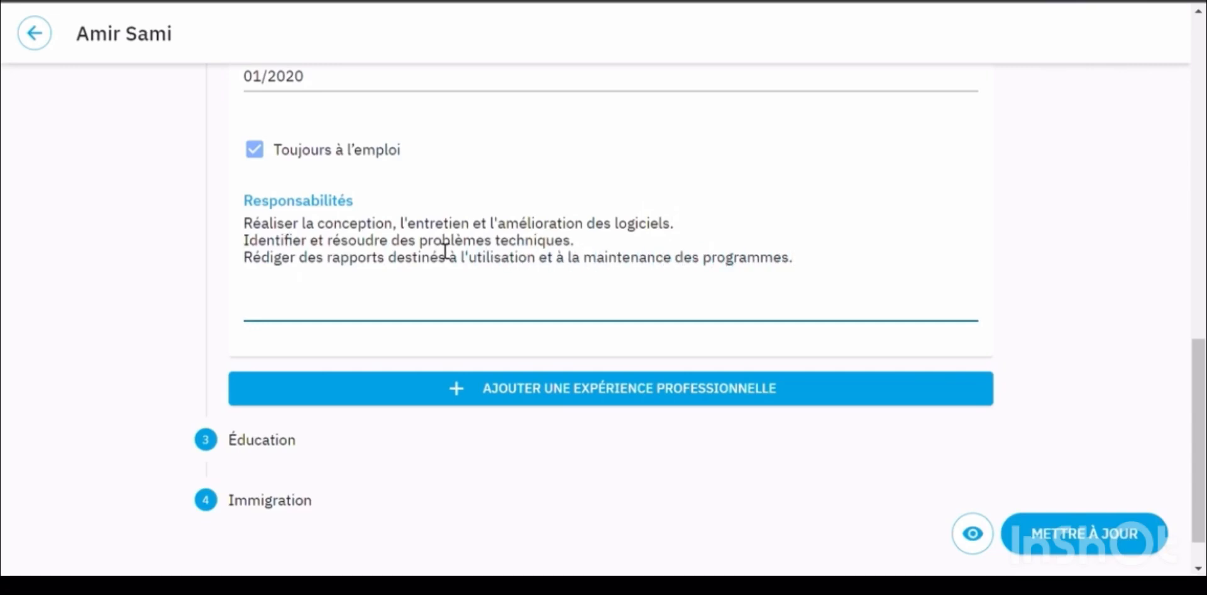
Add an extra experience entry, then remove the empty one
click(591, 394)
scroll(598, 402, down, 9)
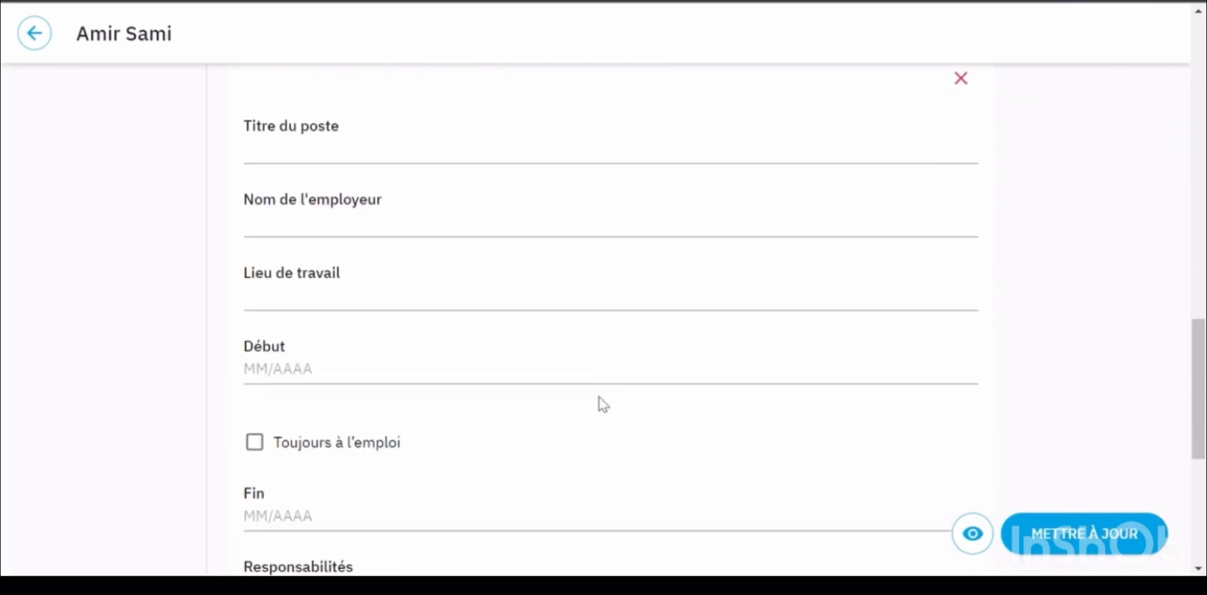
scroll(598, 397, up, 7)
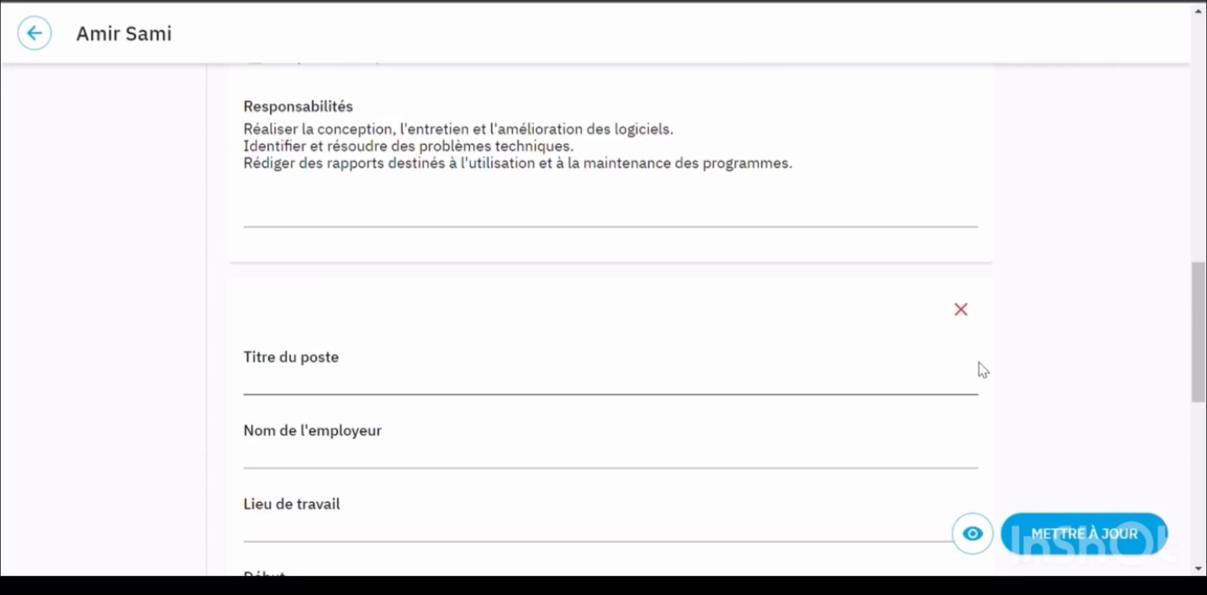
click(962, 310)
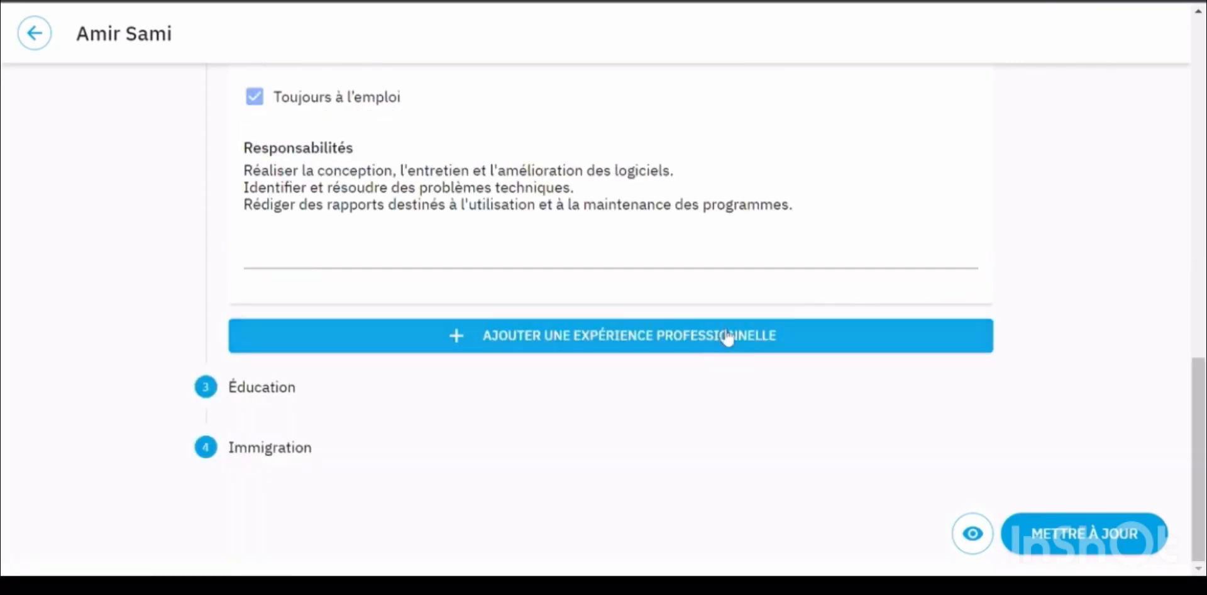
Add an education entry with institution 'Université internationale de Casablanca'
click(264, 388)
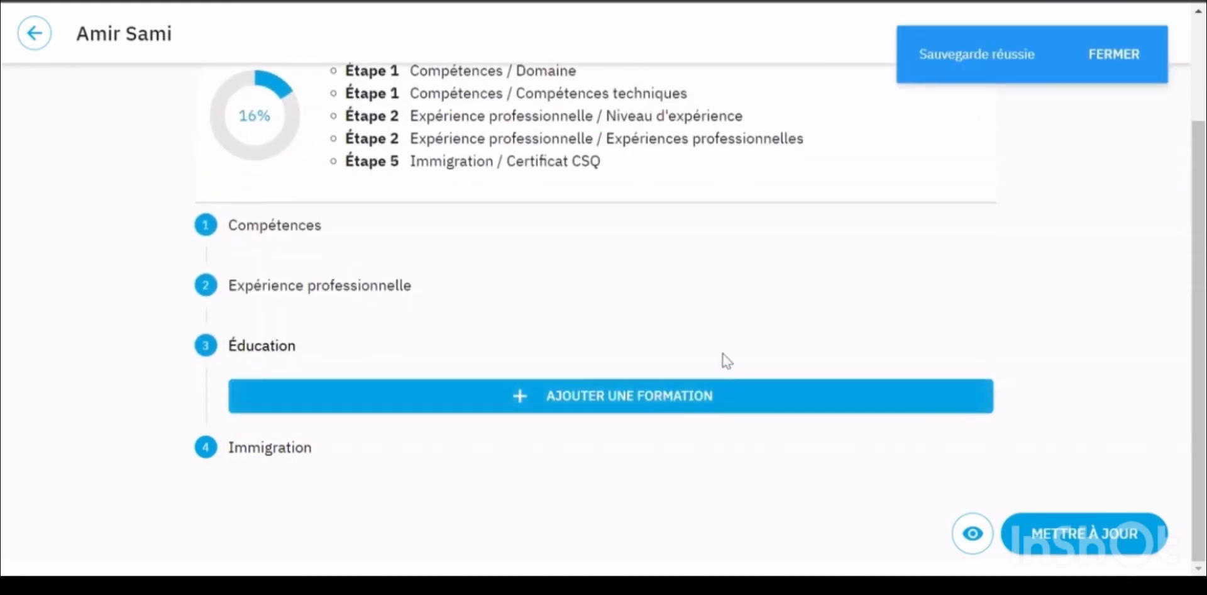
click(629, 405)
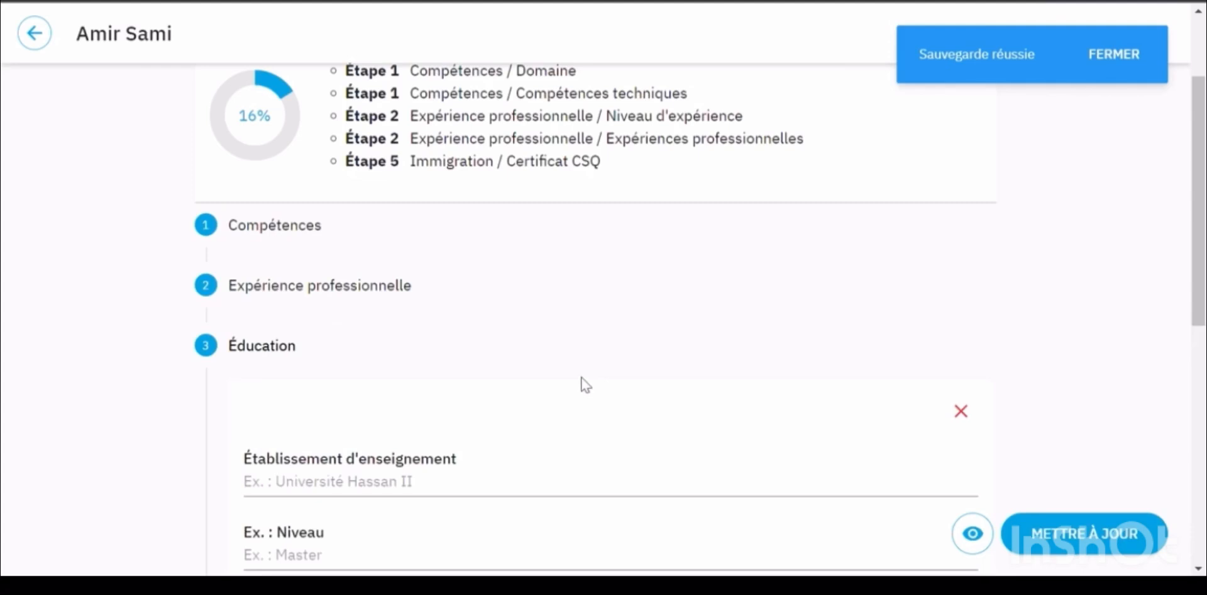
scroll(582, 380, down, 2)
scroll(585, 385, down, 3)
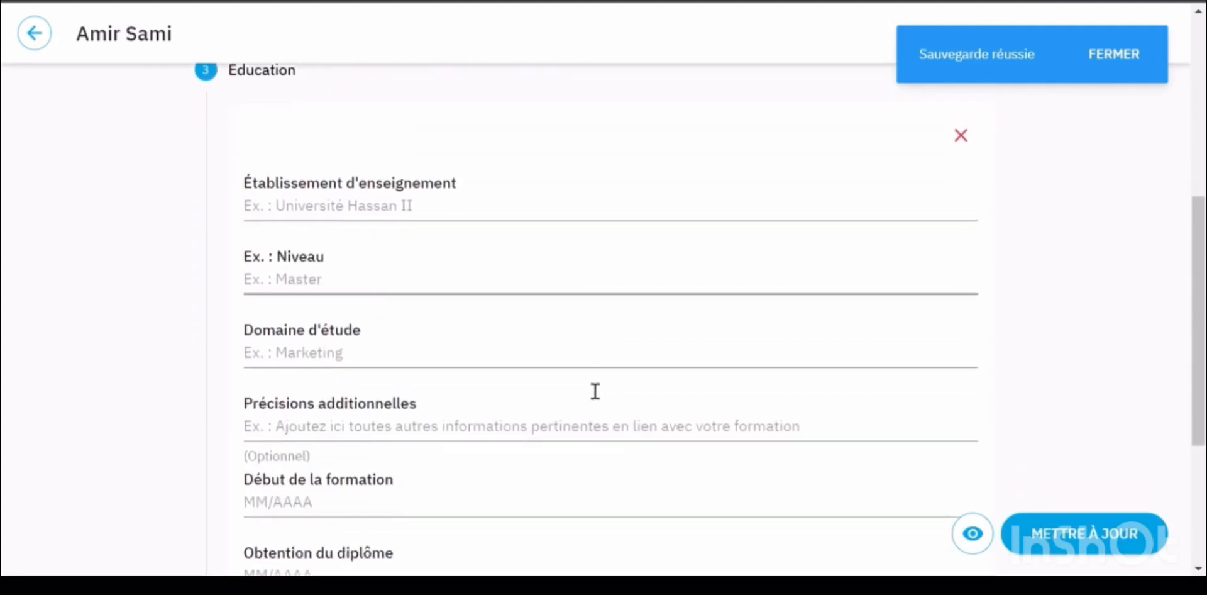
click(425, 213)
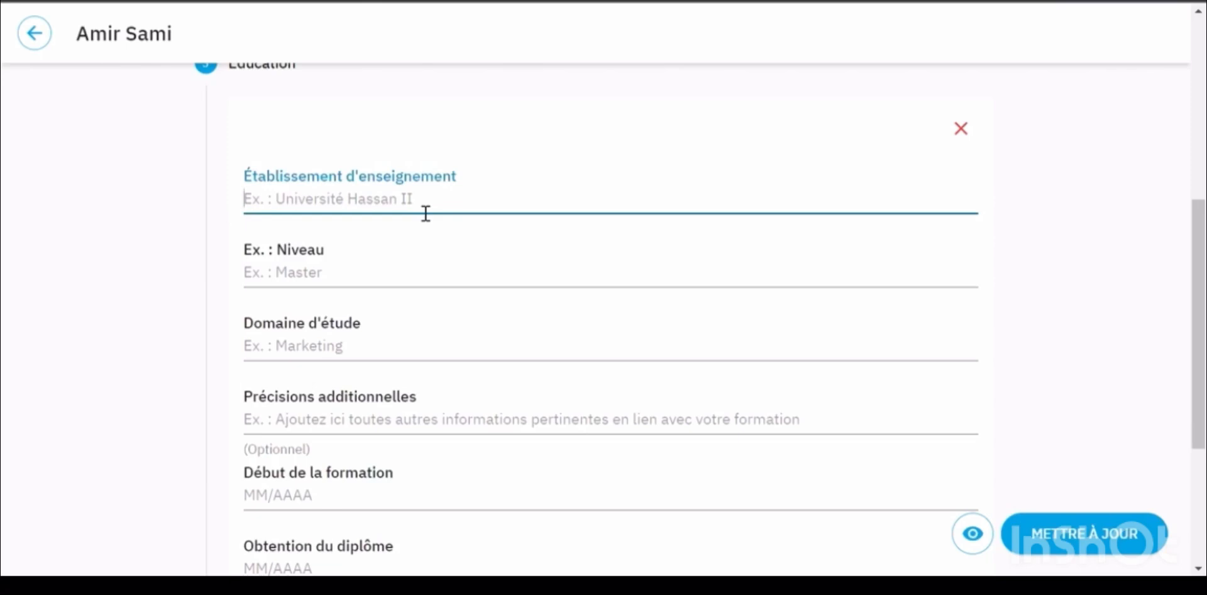
text(Univers)
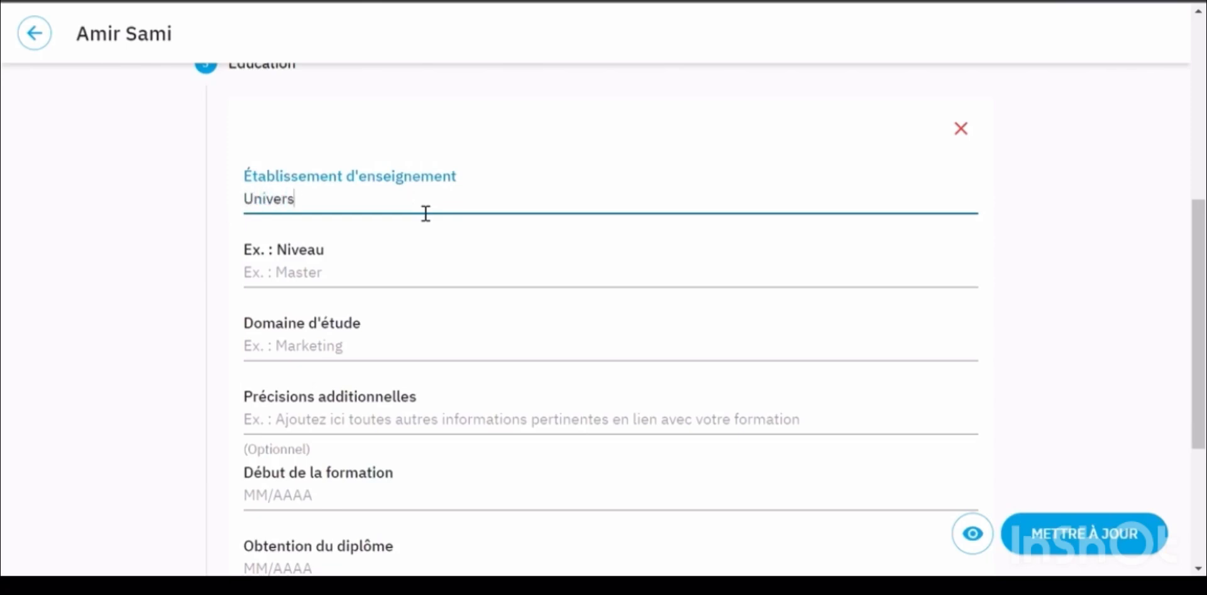
text(ité internationale )
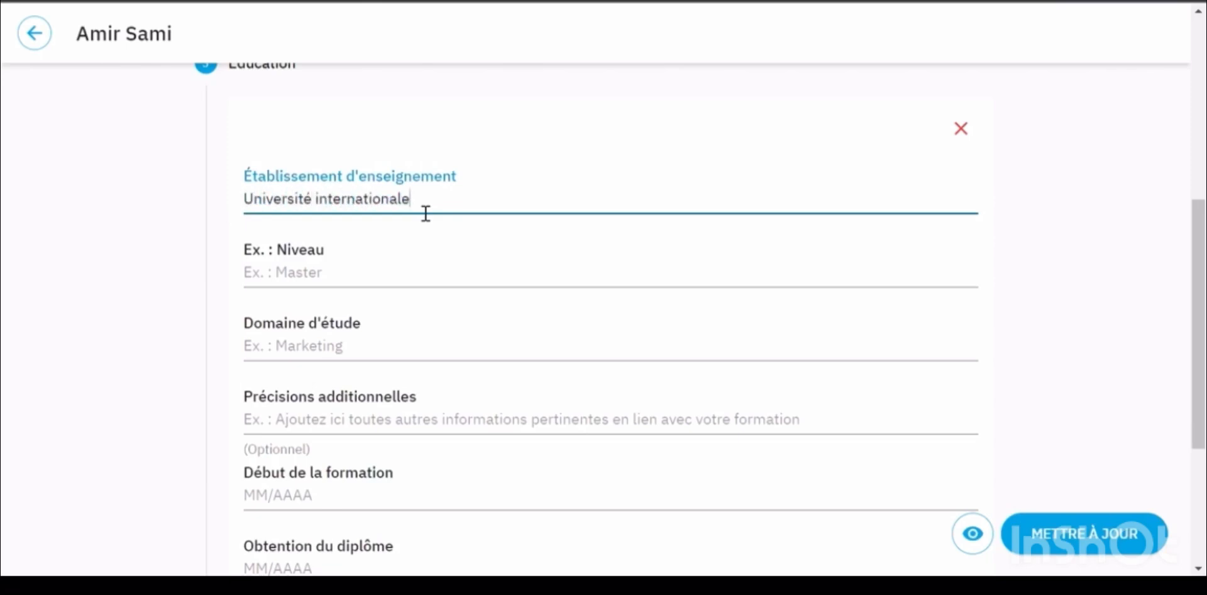
text(de Casablanca)
Fill level 'Licence (équivalent à baccalauréat québécois)', field Informatique, and 'Spécialisation en génie logiciel'
click(385, 286)
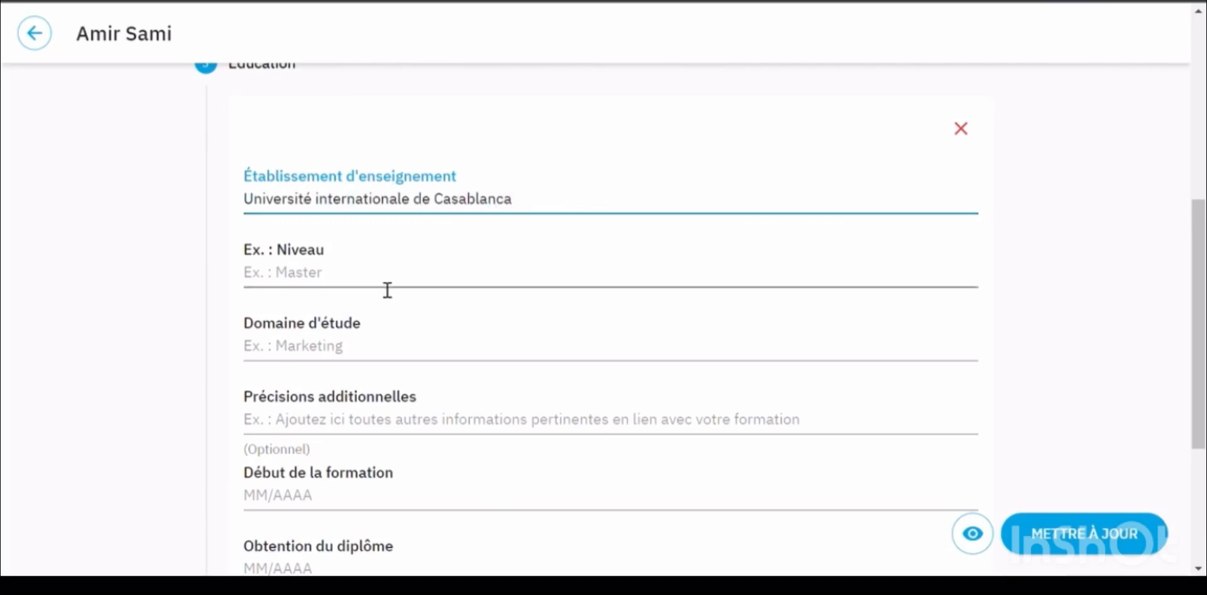
text(Licence)
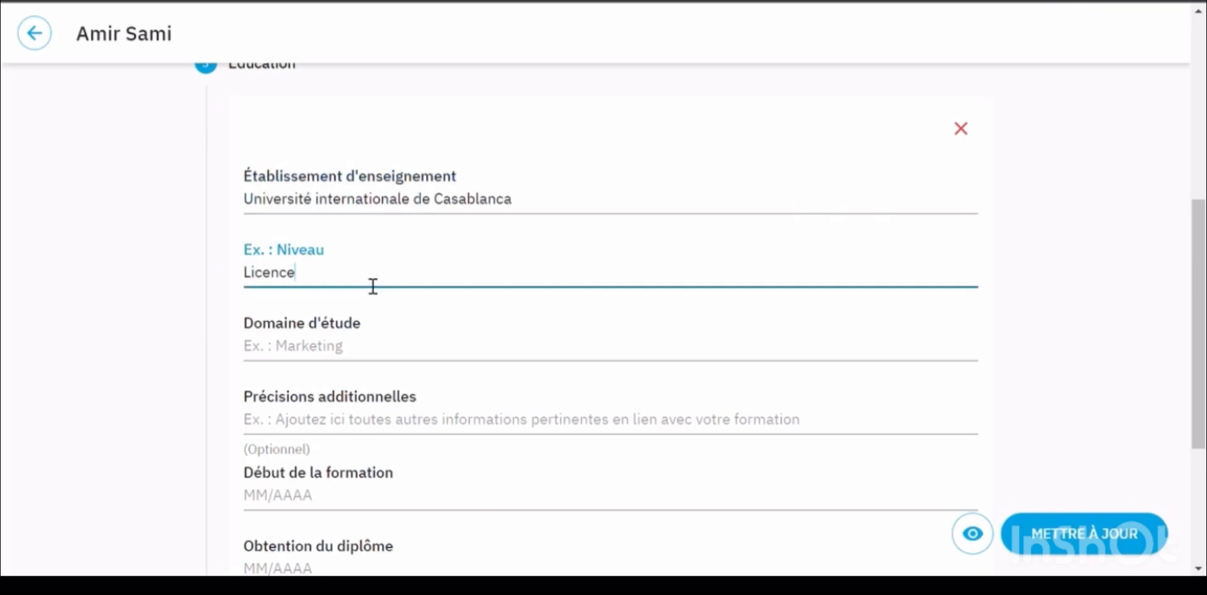
text( (é)
text(quivalent à bac)
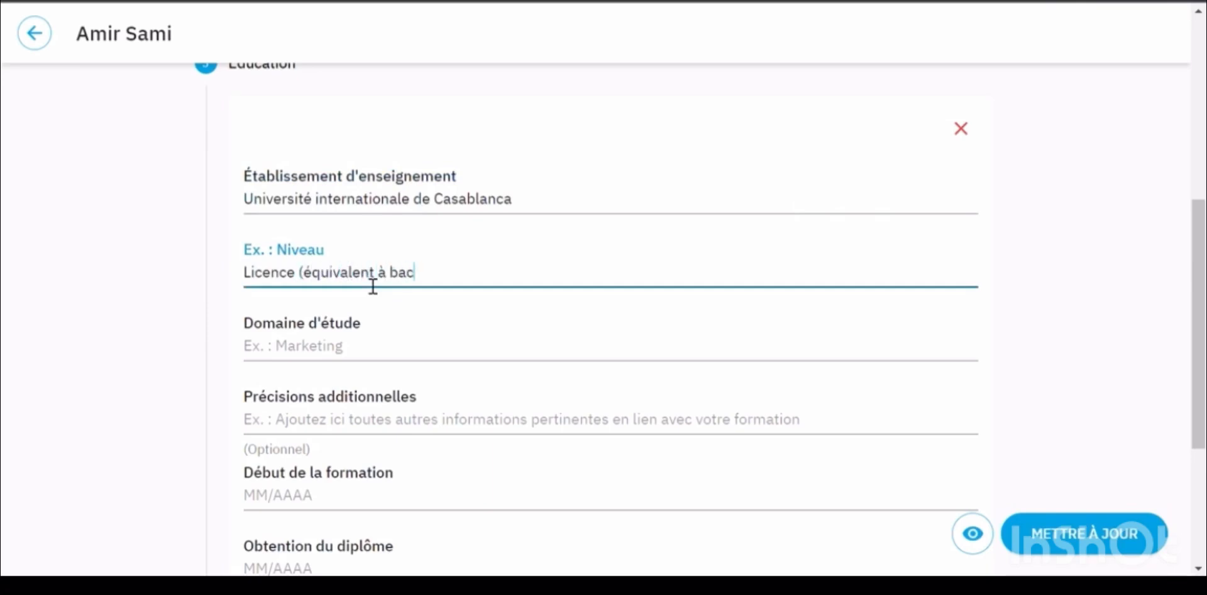
text(calauréat québécois))
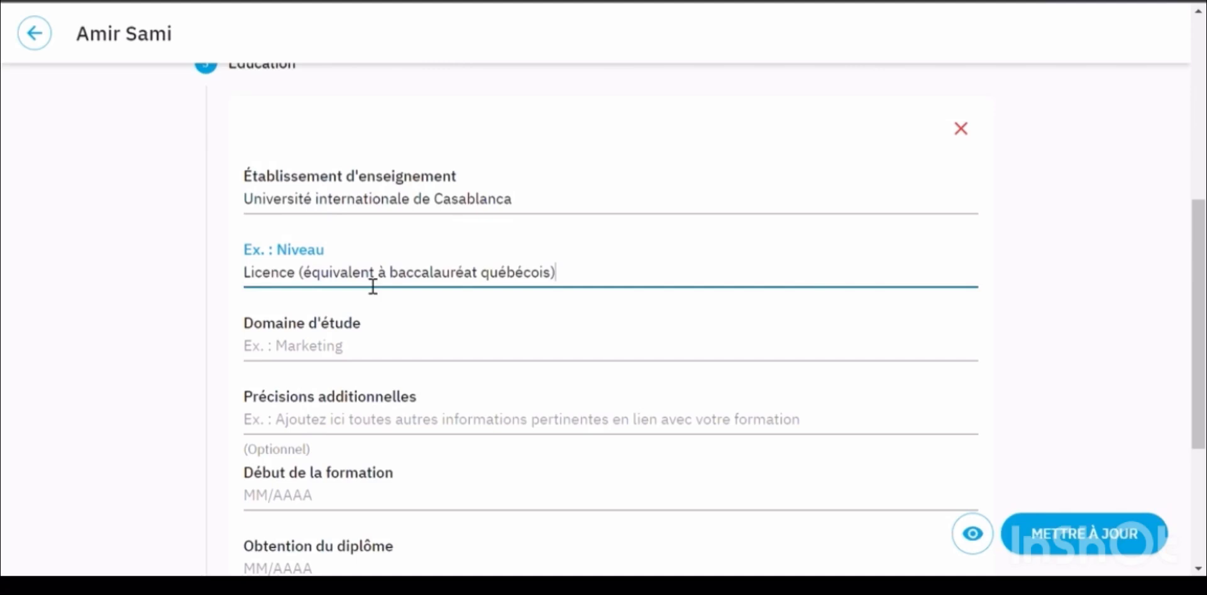
click(326, 367)
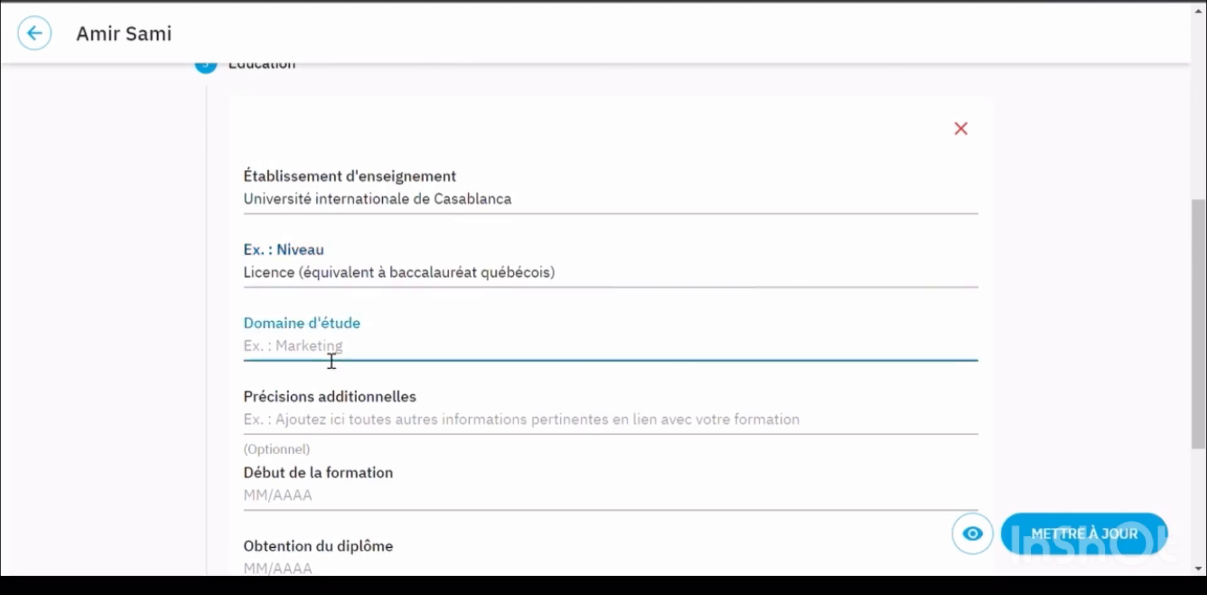
text(Informatique)
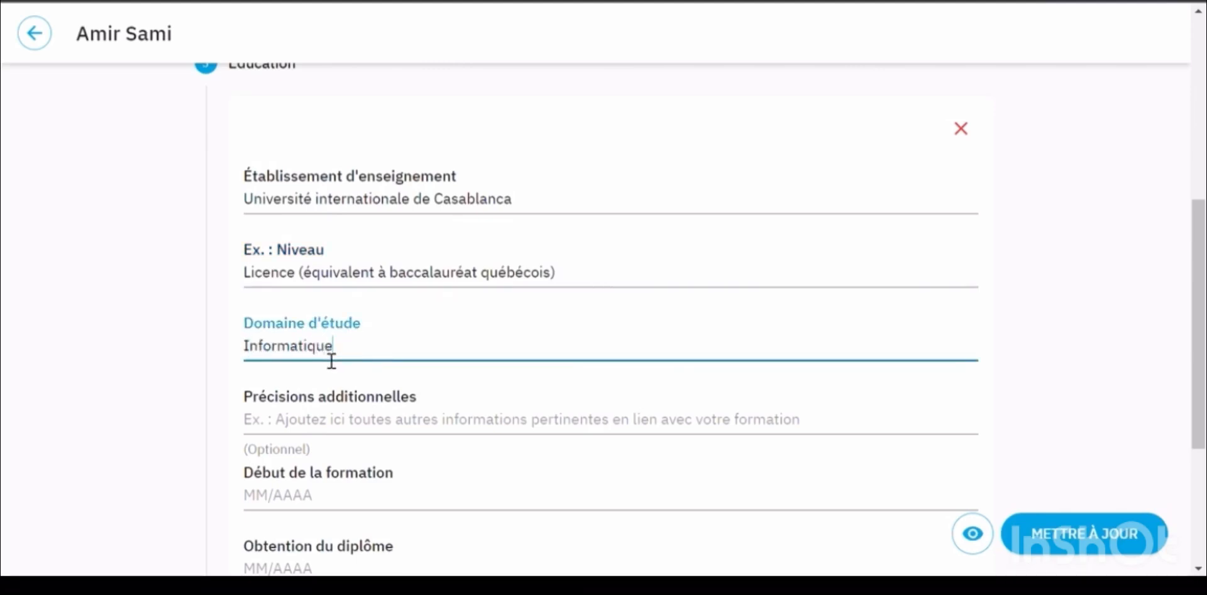
click(341, 433)
text(Spécl)
key(BackSpace)
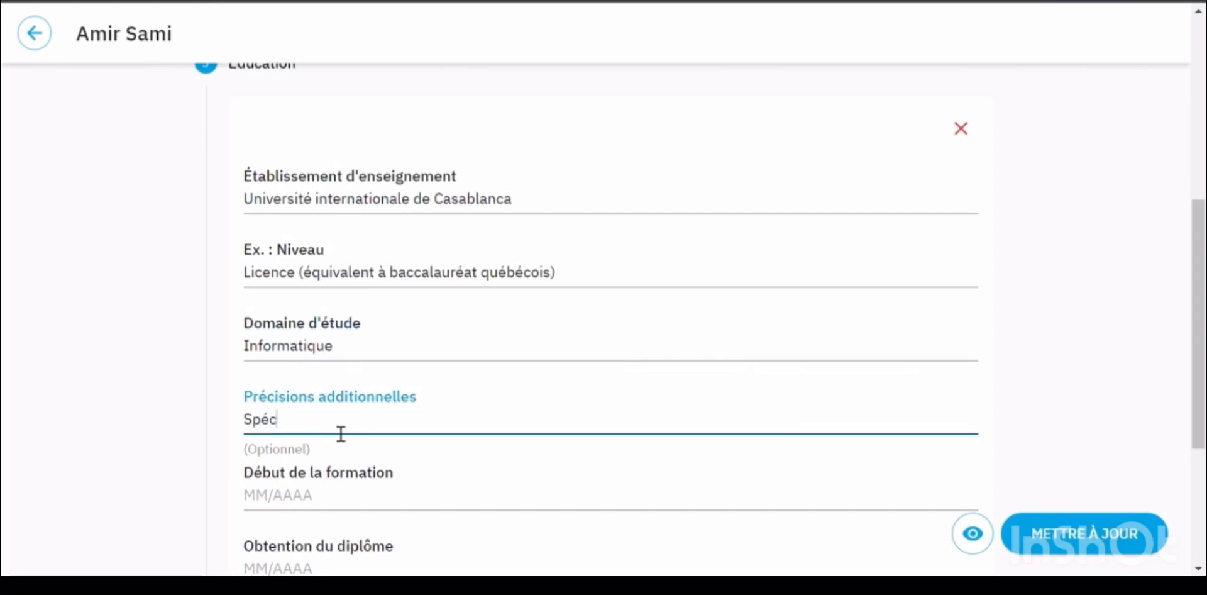
text(ialisation en génie logiciel)
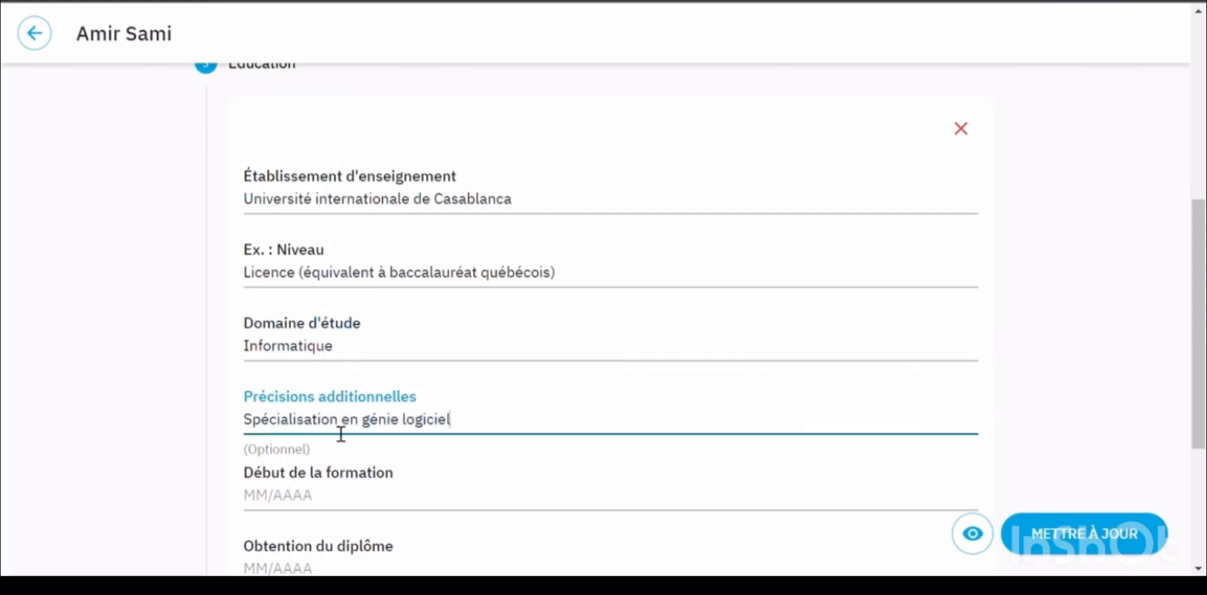
scroll(337, 398, down, 3)
Set the formation start to January 2014 and graduation to May 2016
click(294, 310)
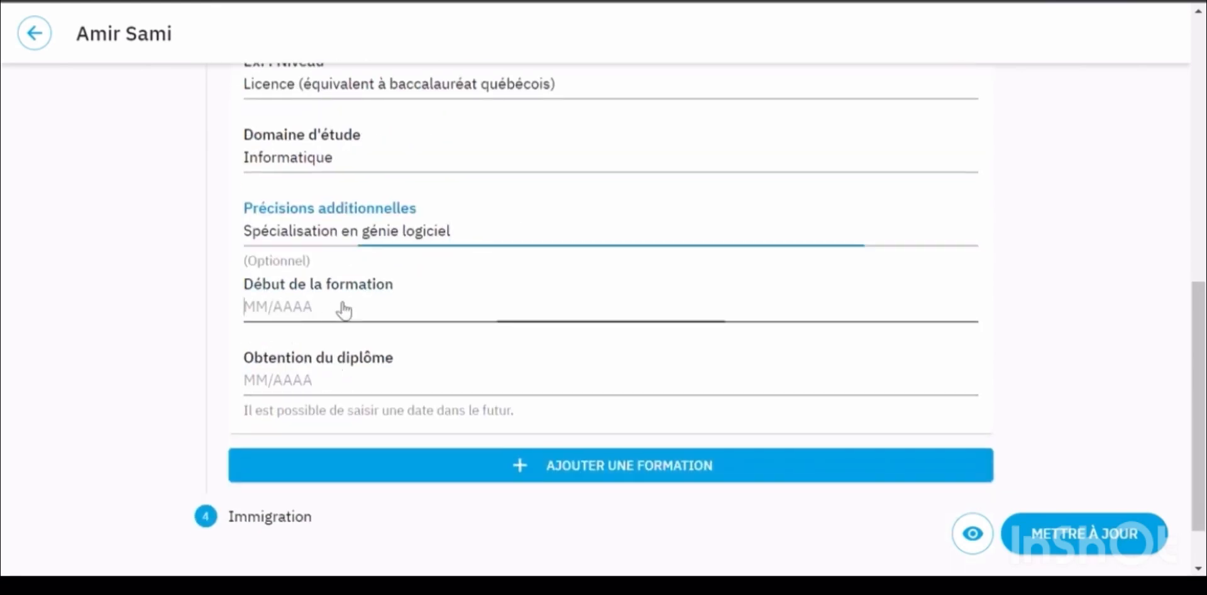
click(313, 314)
click(312, 315)
click(313, 314)
click(312, 314)
click(312, 314)
click(313, 314)
click(312, 314)
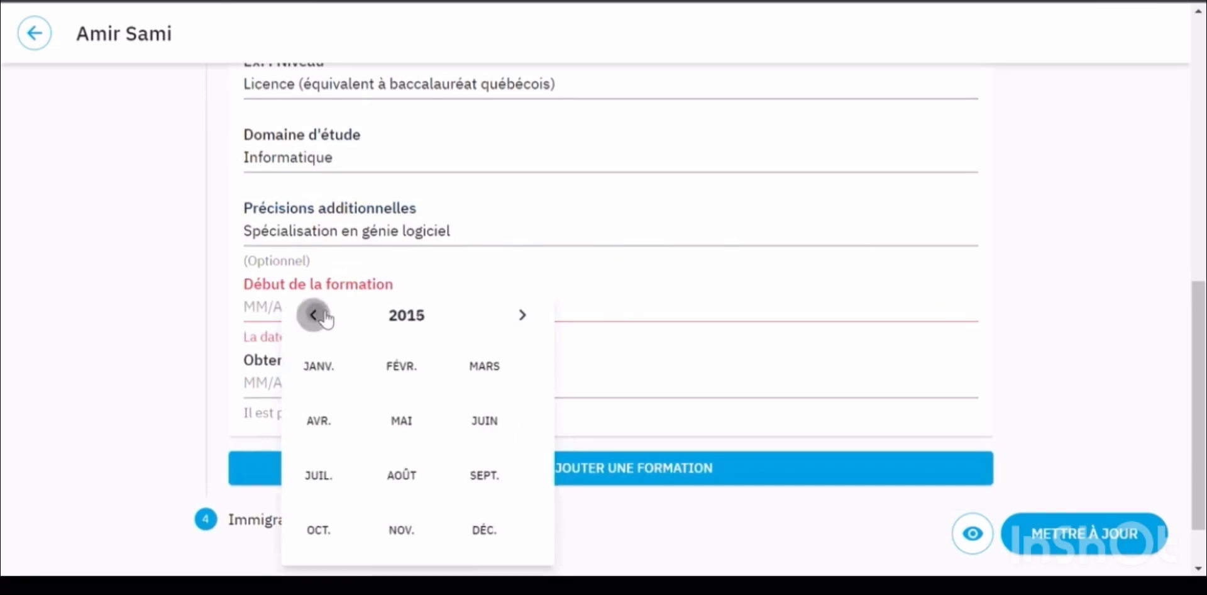
click(312, 314)
click(334, 370)
click(309, 384)
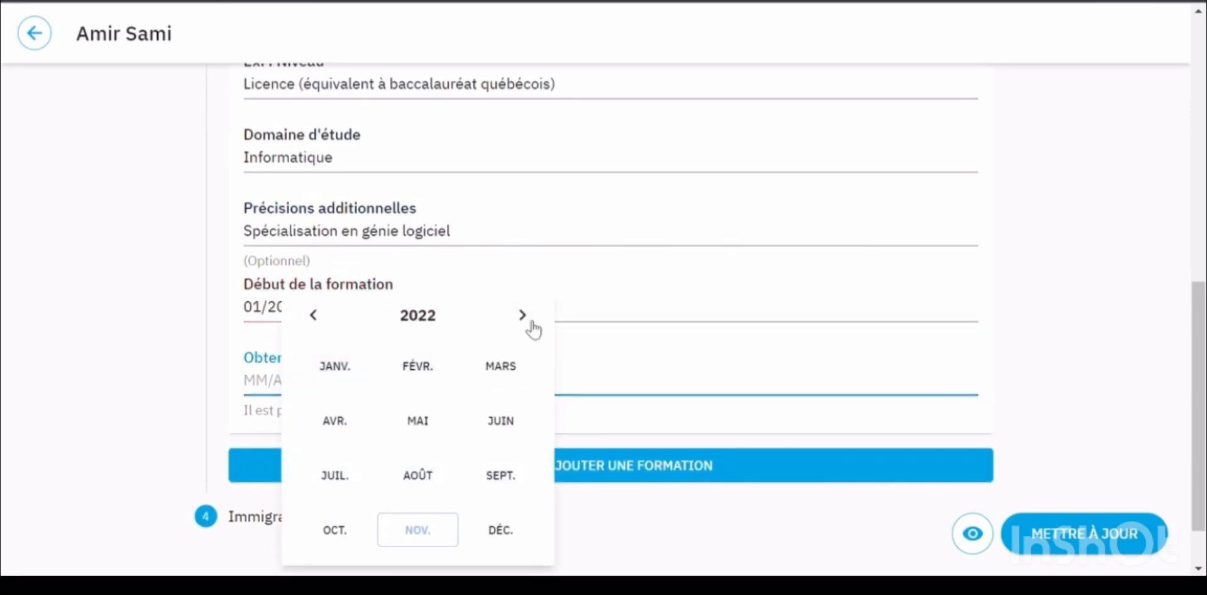
click(313, 314)
click(313, 314)
click(312, 315)
click(312, 314)
click(312, 314)
click(312, 314)
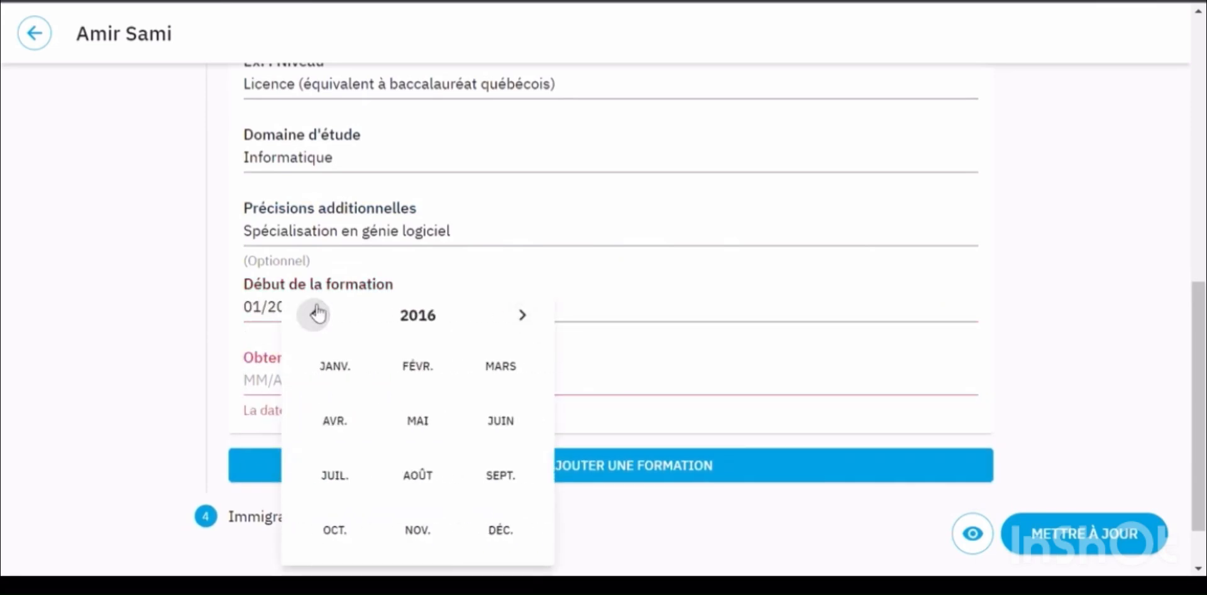
click(430, 423)
Add an extra formation entry, then remove the empty one
scroll(587, 472, down, 1)
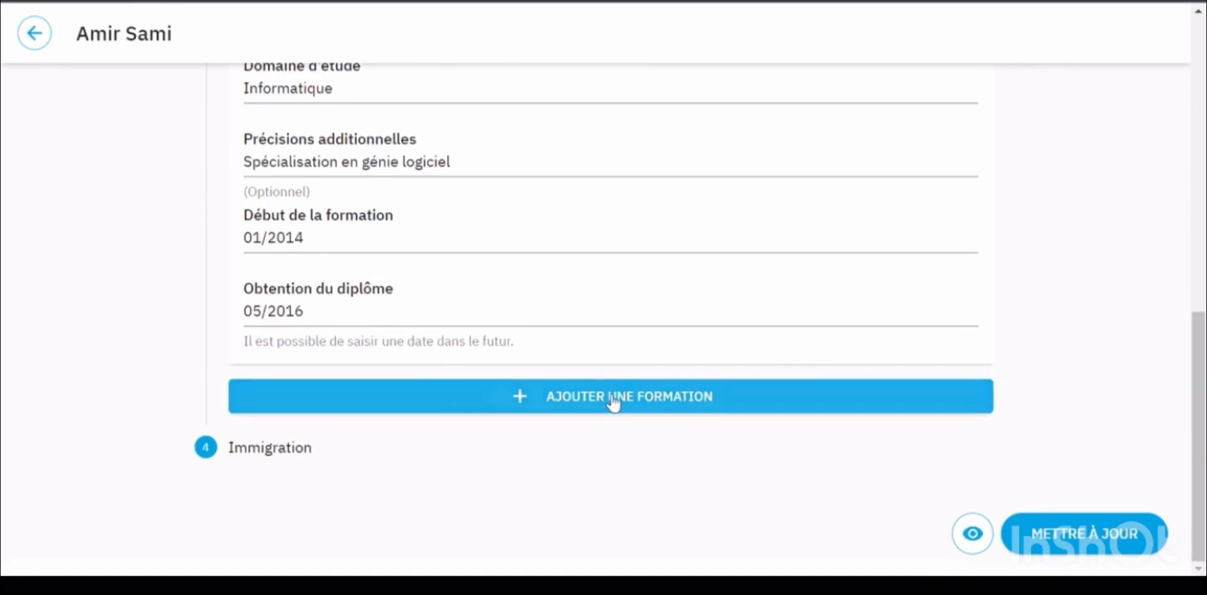
click(614, 404)
scroll(614, 404, down, 5)
scroll(958, 234, up, 2)
click(958, 225)
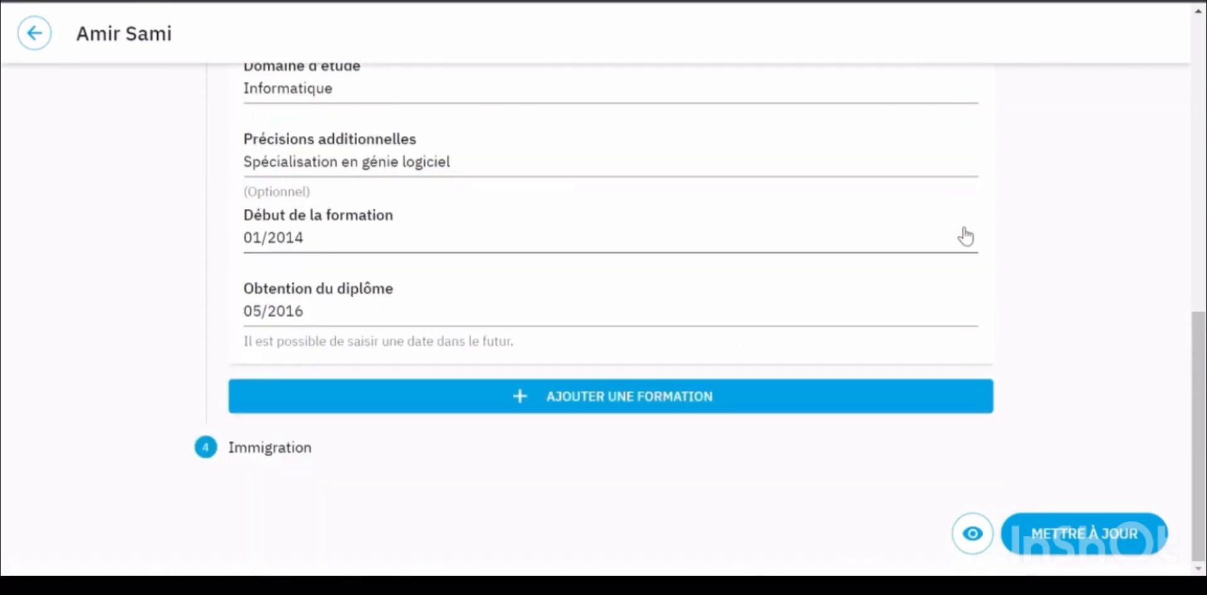
Under Immigration, answer Non to the CSQ question and save with METTRE À JOUR
click(271, 449)
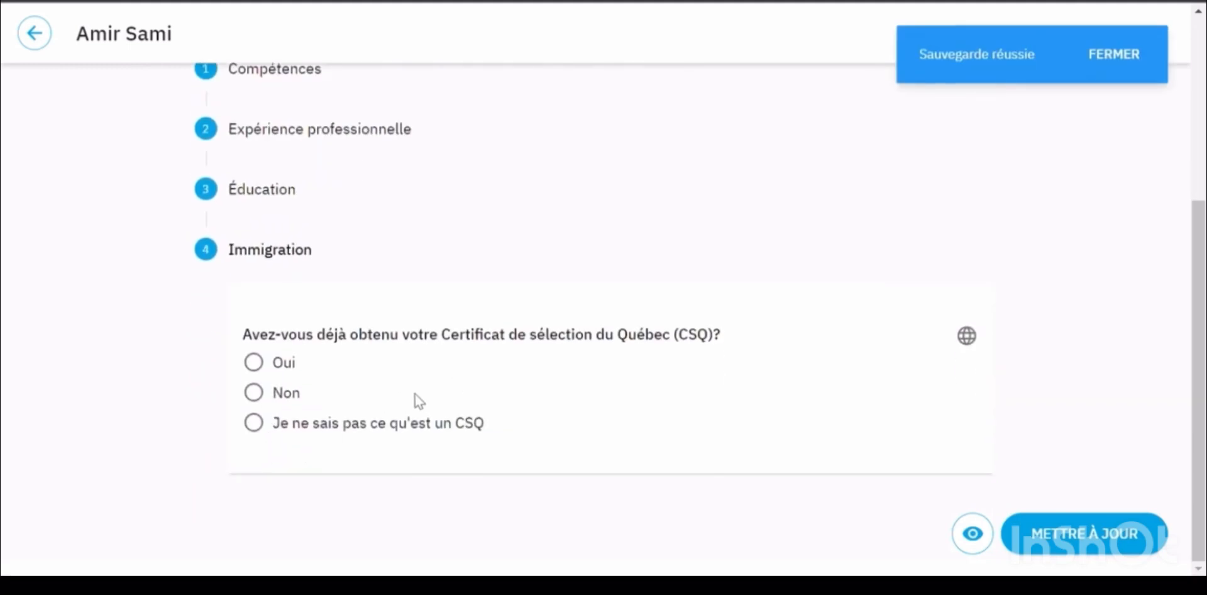
click(265, 393)
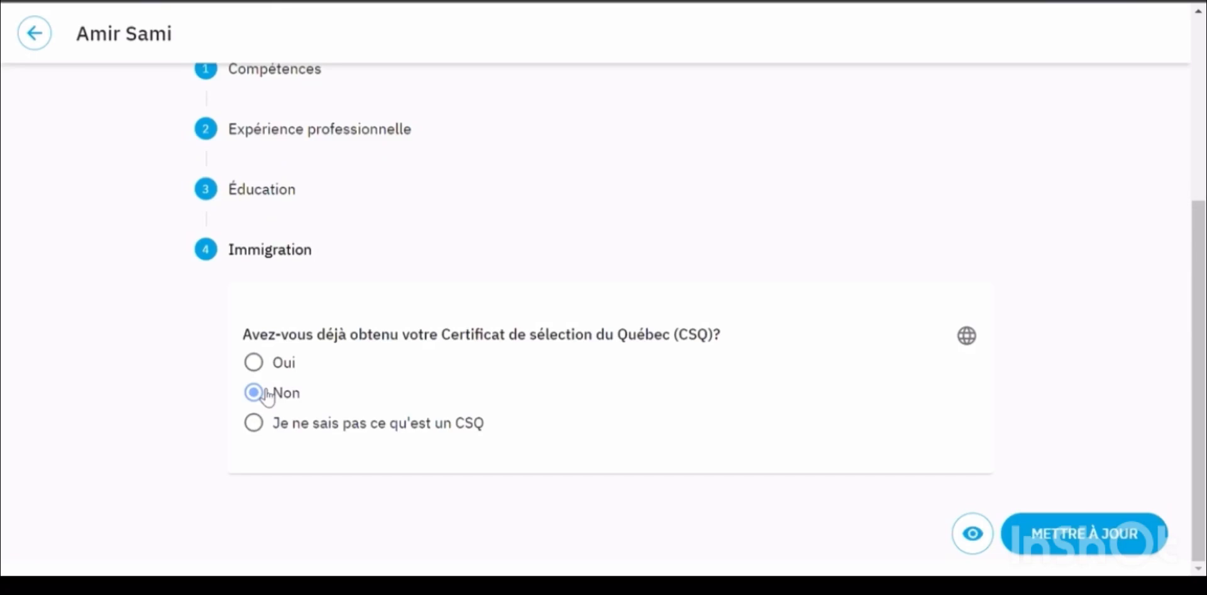
click(1080, 550)
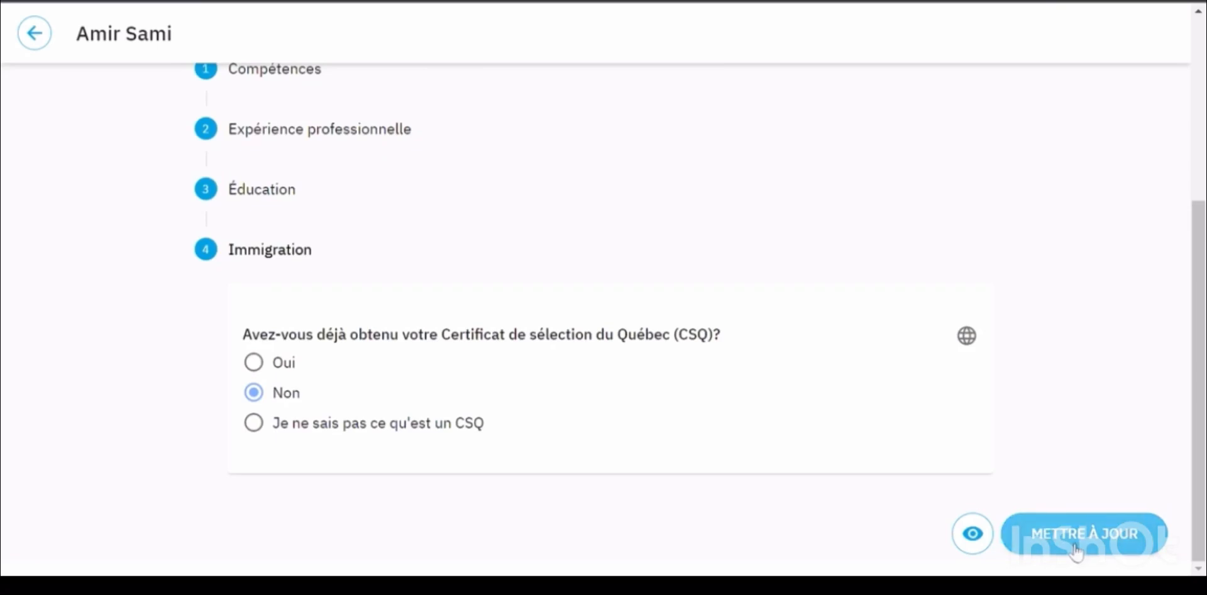
scroll(159, 315, up, 3)
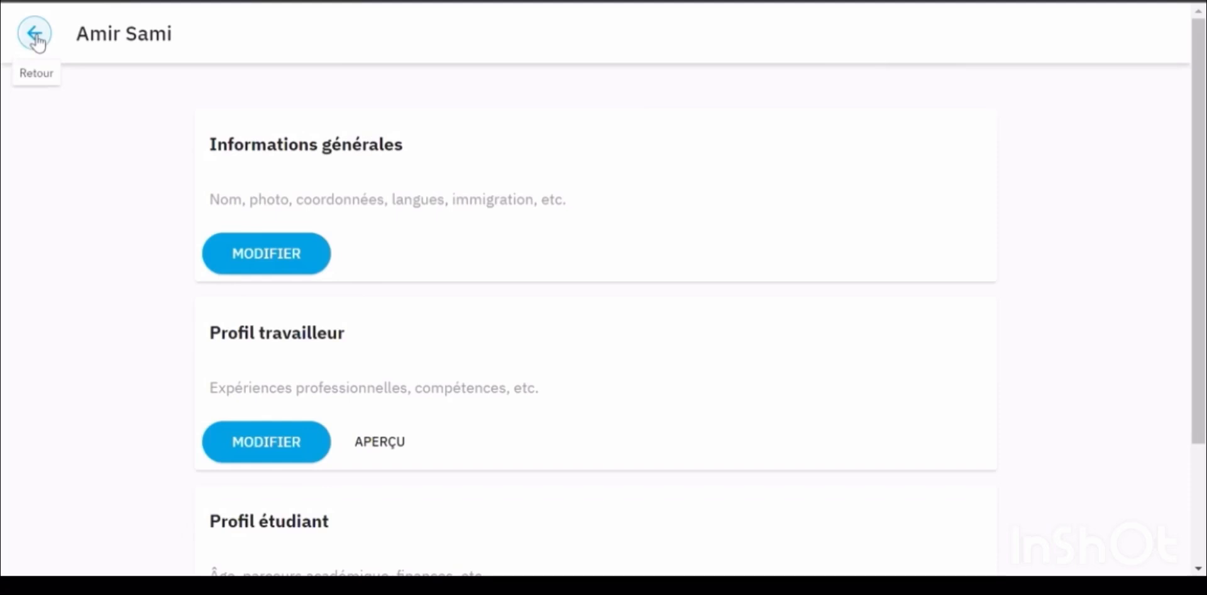
Return to the job list, open GFT's Développeur Java offer and begin applying with POSTULER
scroll(36, 40, down, 2)
click(34, 35)
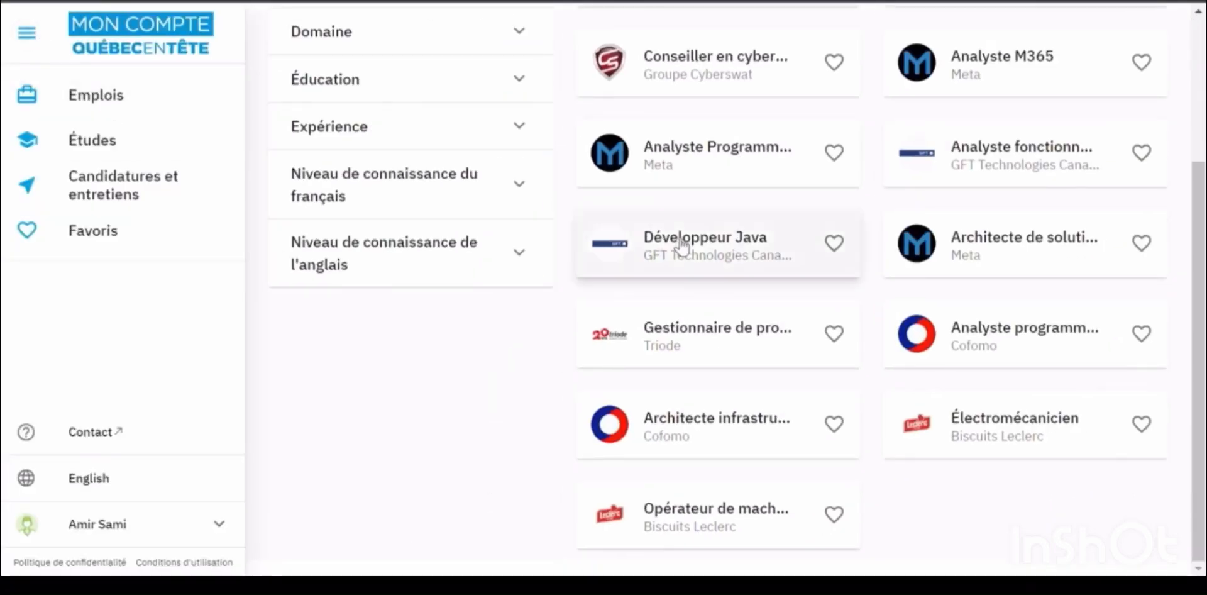
click(683, 242)
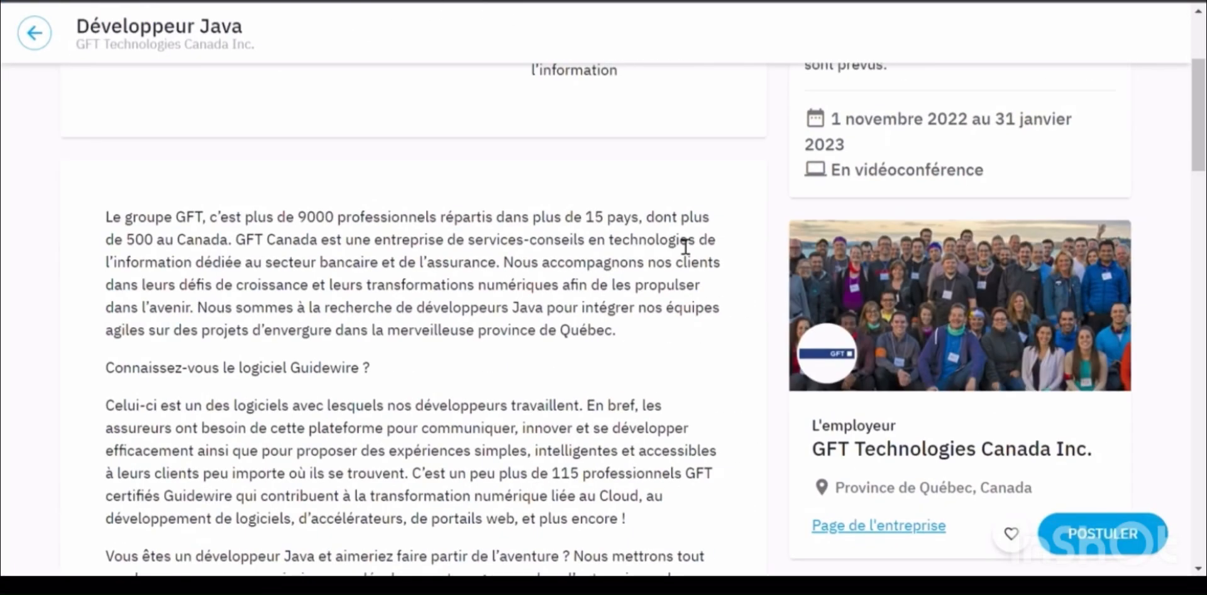
click(1150, 539)
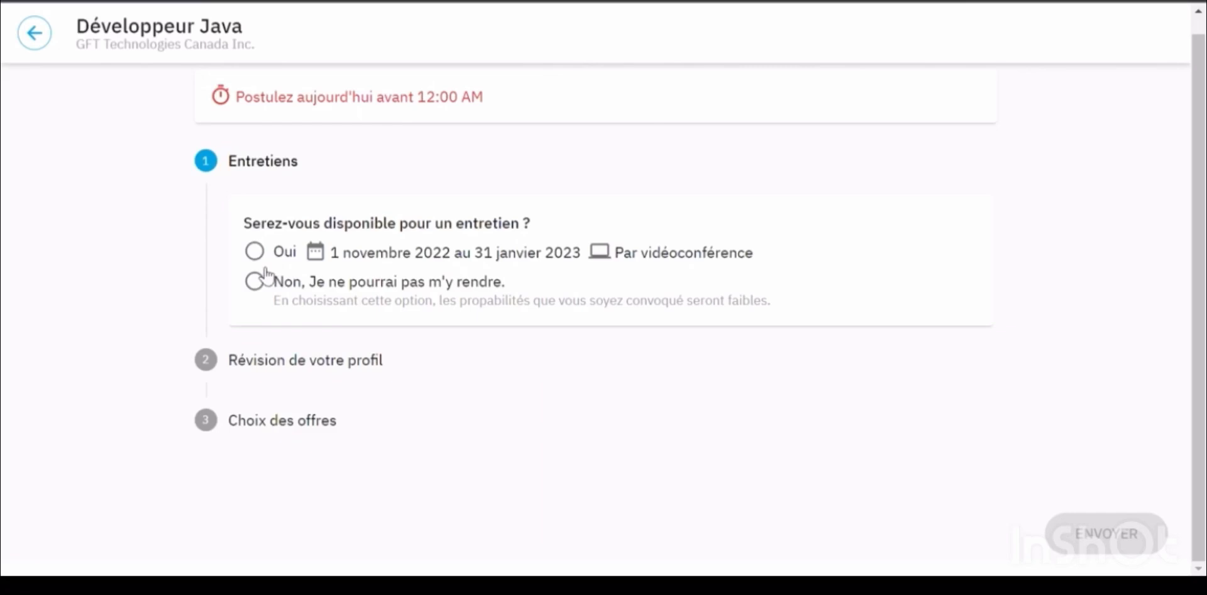
Answer Oui for interview availability and continue to the Révision de votre profil step
click(256, 251)
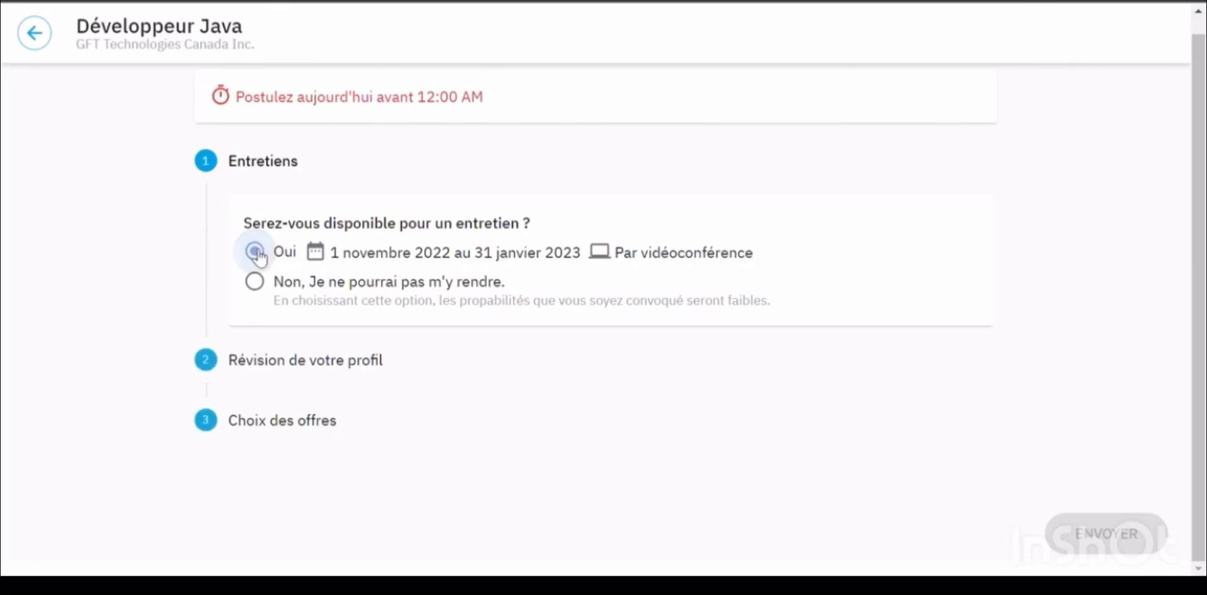
click(350, 369)
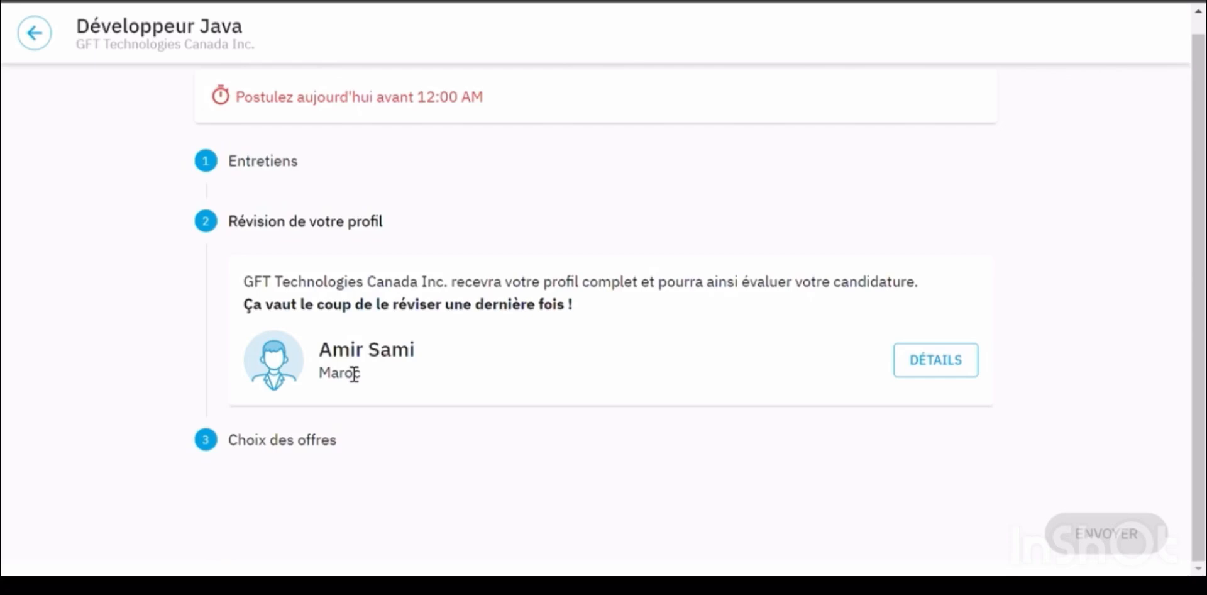
Review the full profile details, then return to the application's Choix des offres step
click(959, 363)
scroll(809, 253, down, 3)
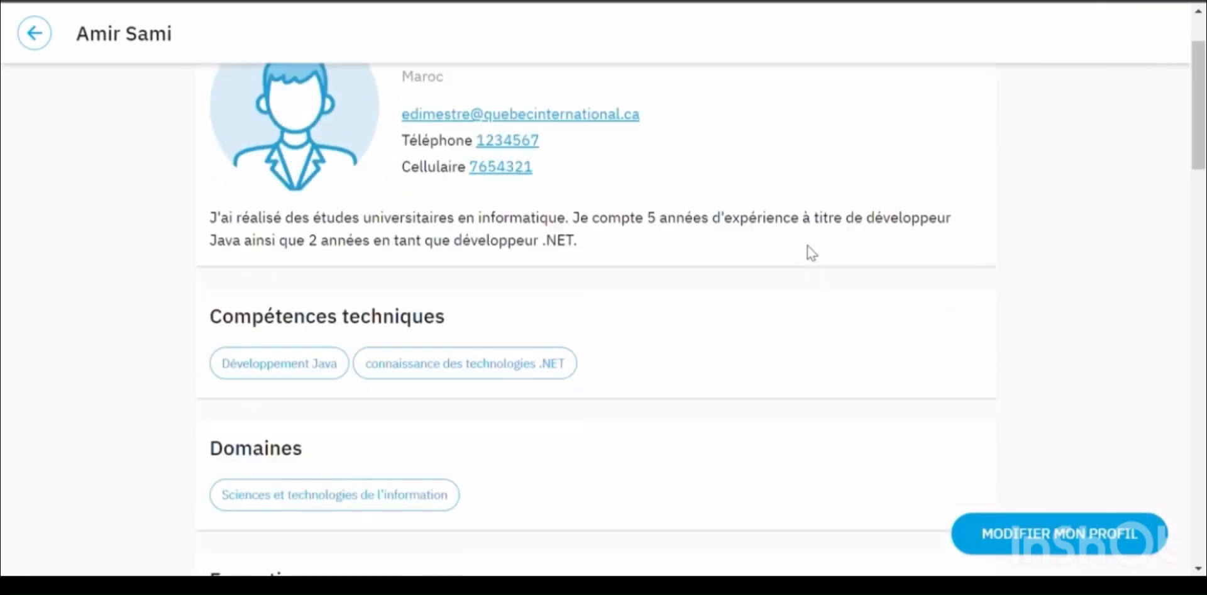
scroll(807, 247, down, 8)
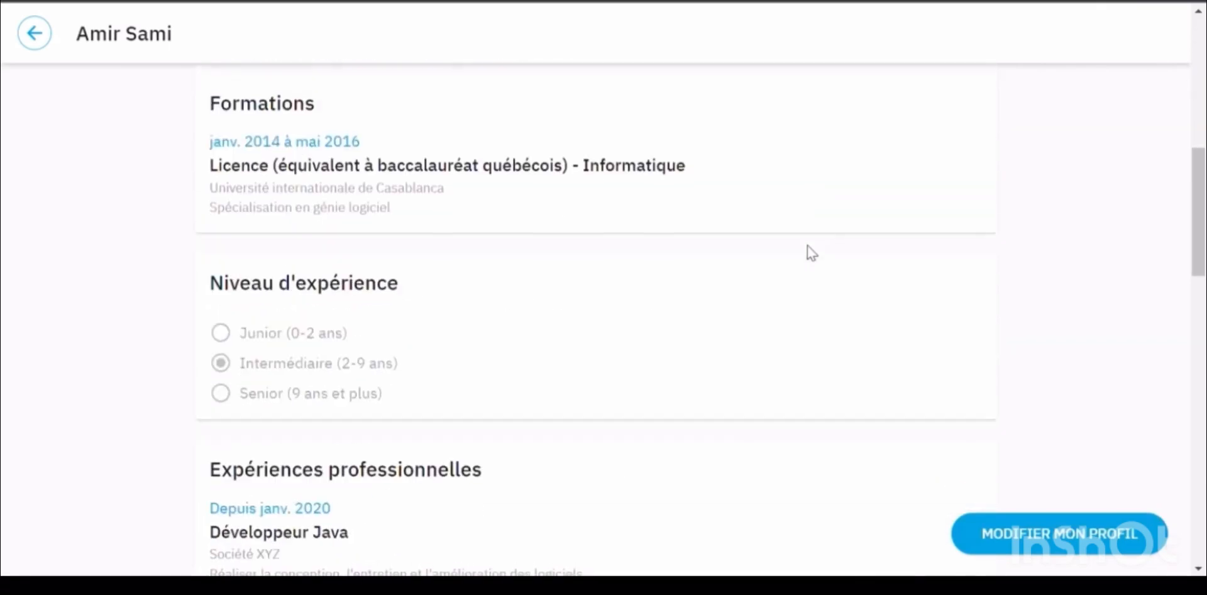
scroll(807, 253, down, 10)
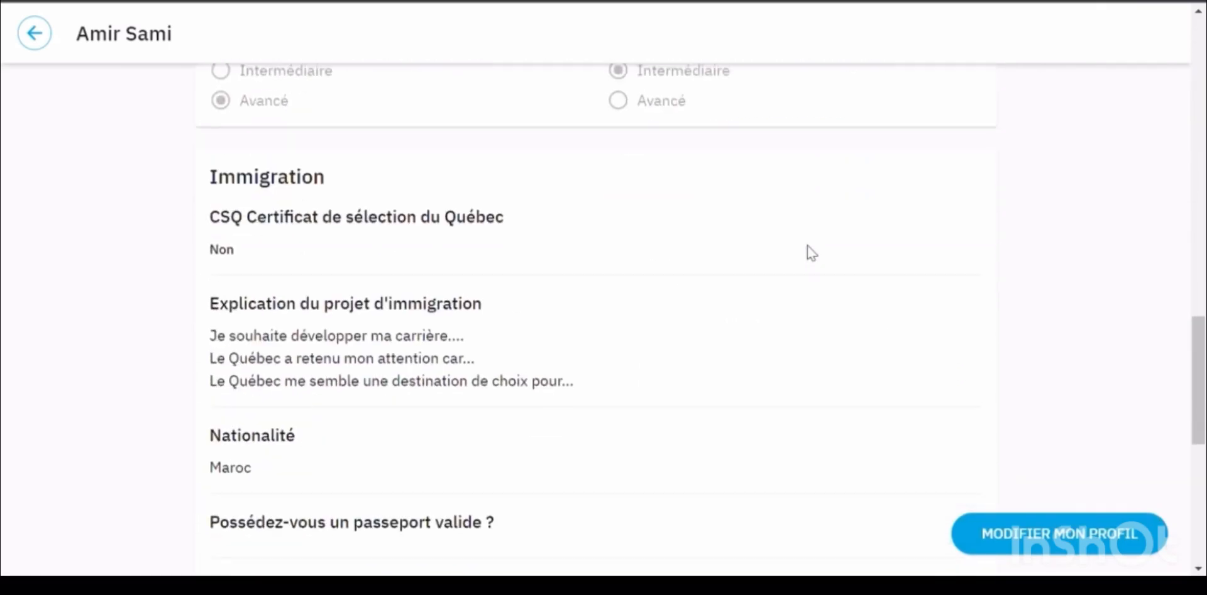
scroll(807, 246, down, 5)
scroll(807, 251, up, 7)
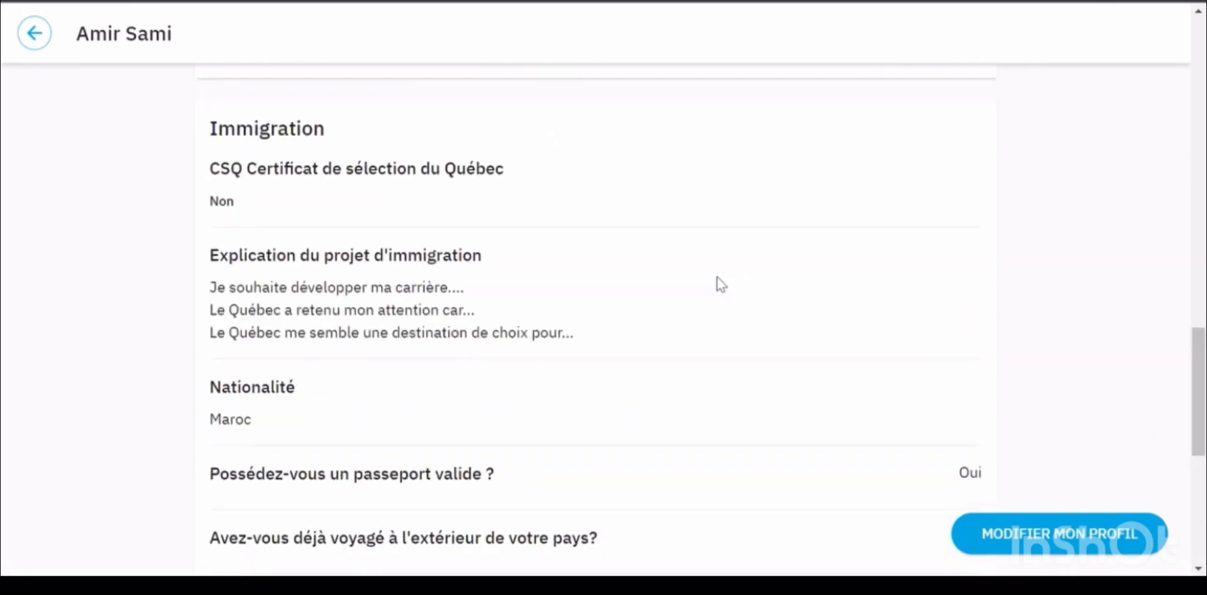
scroll(808, 396, up, 15)
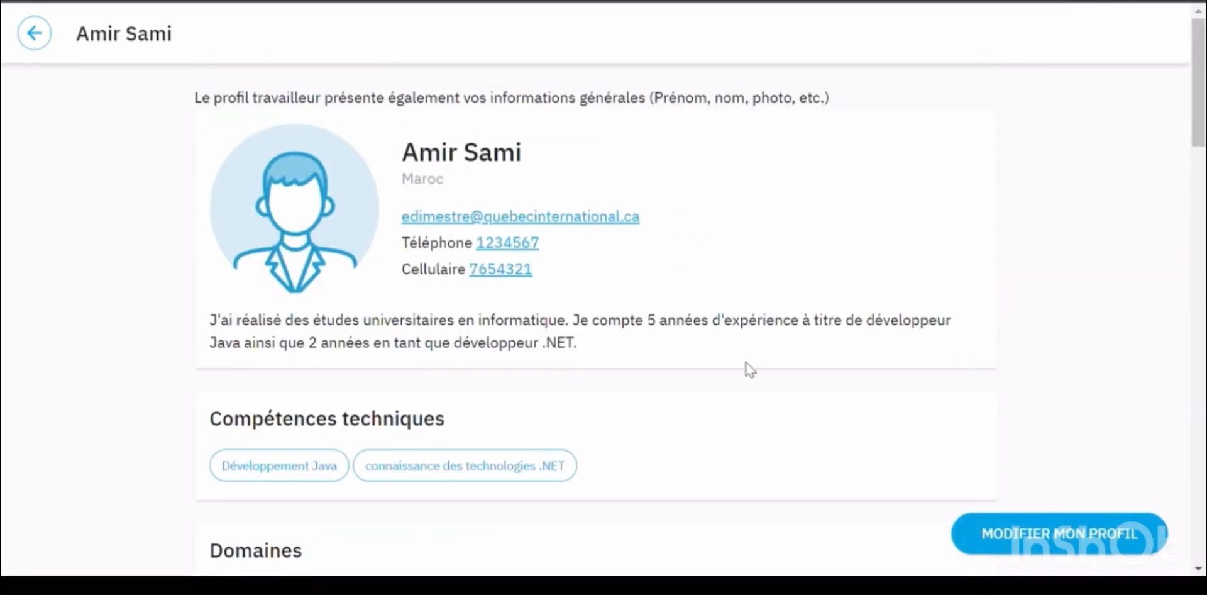
click(34, 32)
click(326, 439)
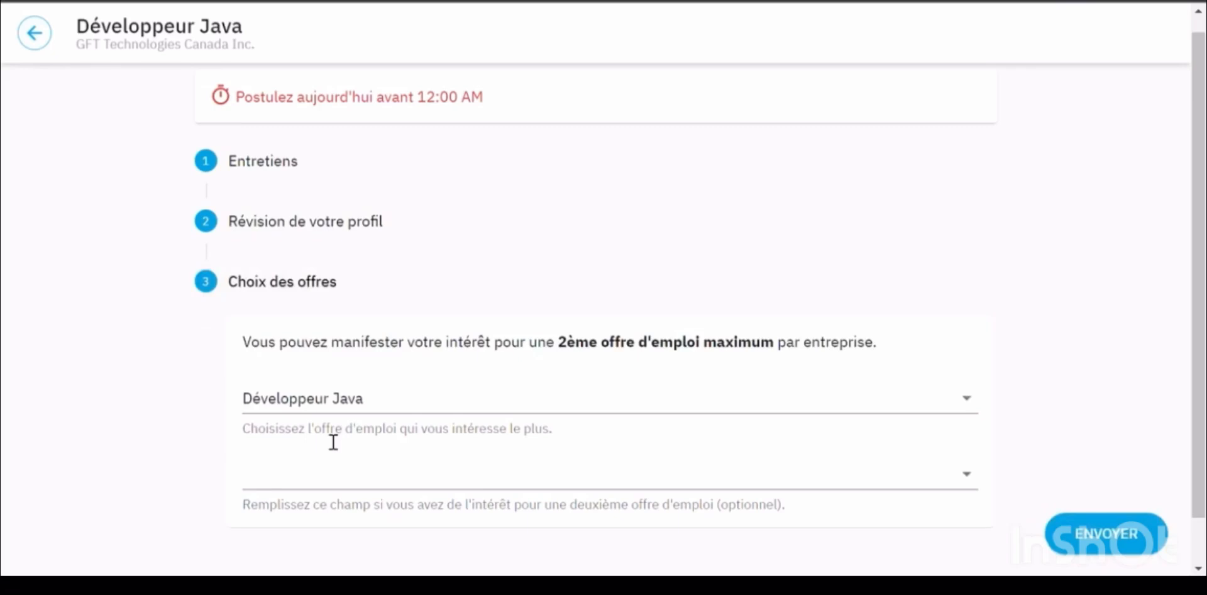
Keep Développeur Java as first choice and pick Analyste fonctionnel/consultant MOE as second offer
click(973, 401)
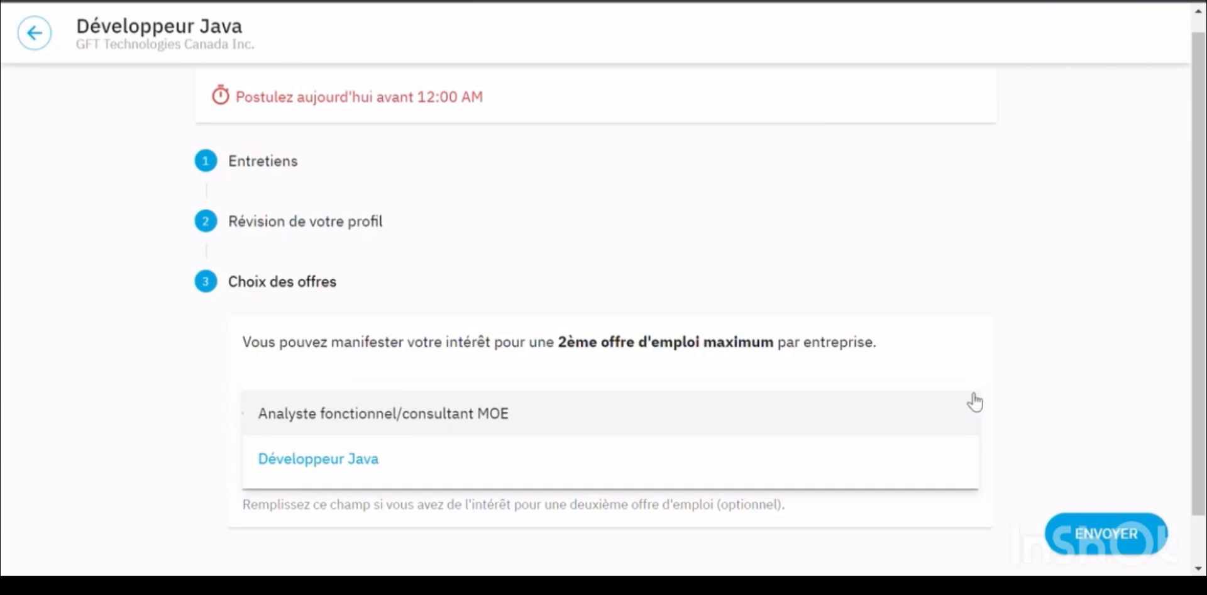
click(369, 461)
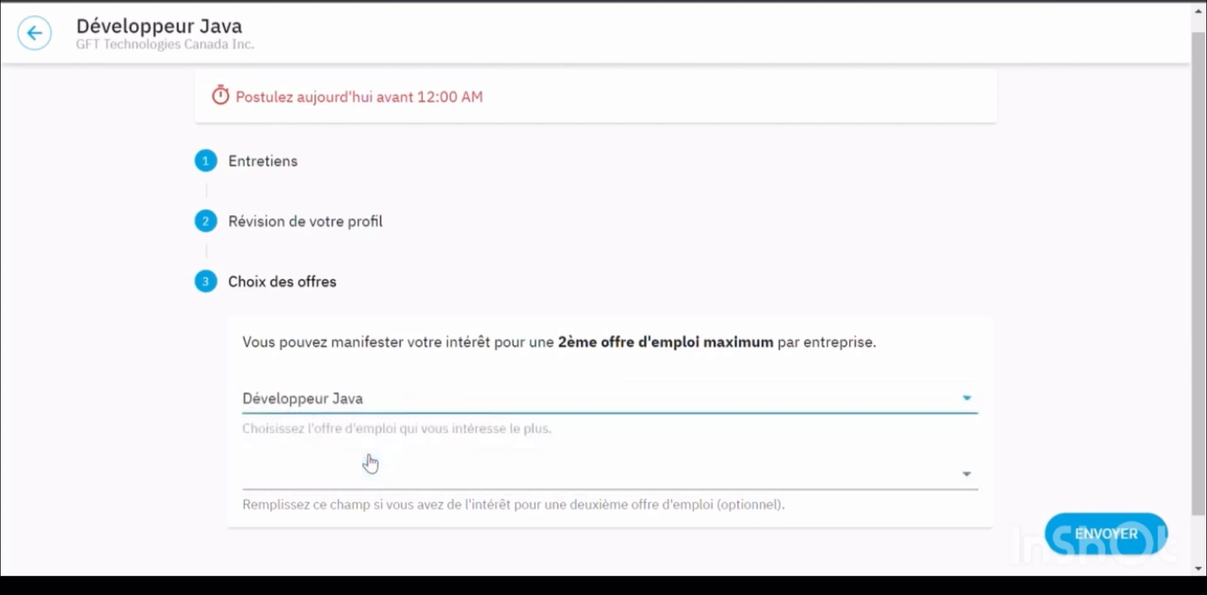
click(429, 481)
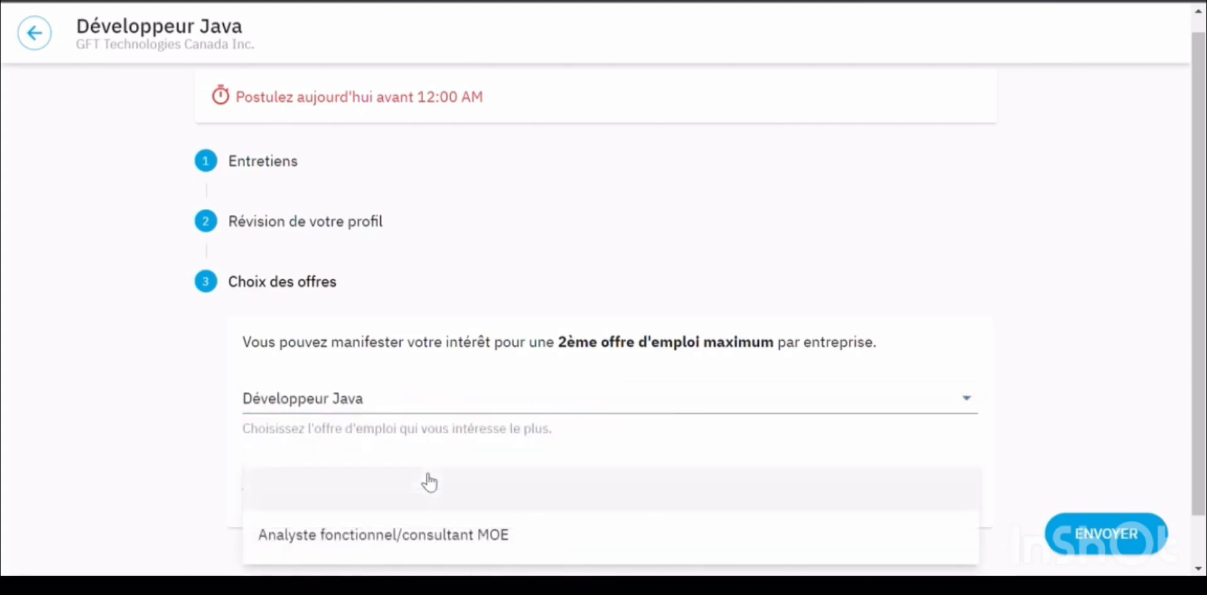
click(465, 538)
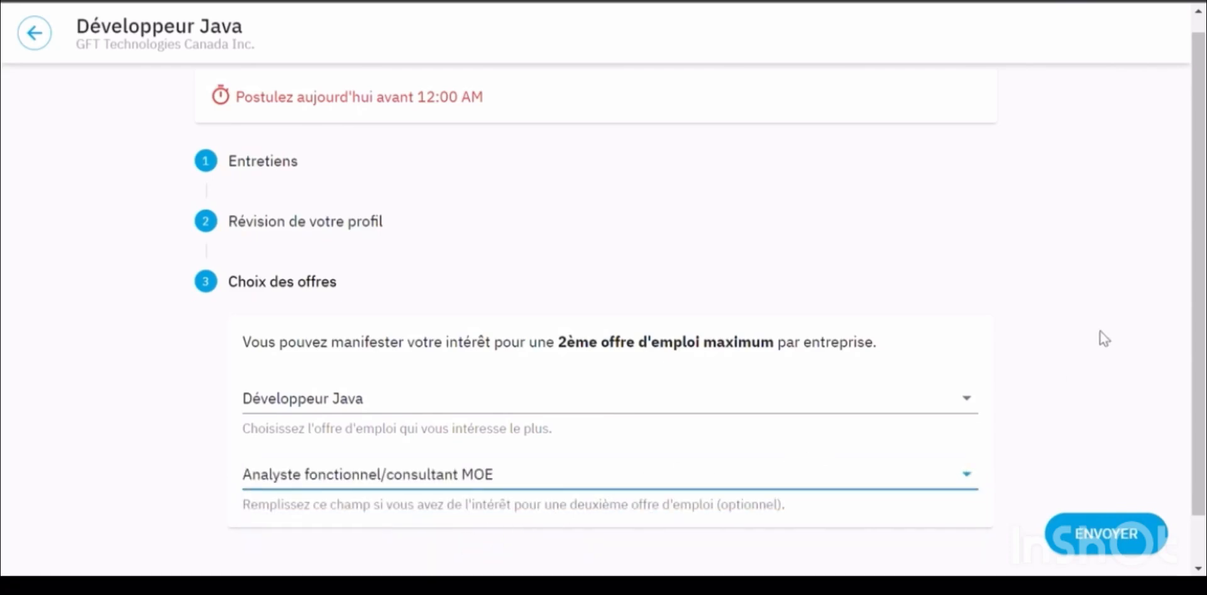
scroll(1100, 331, down, 1)
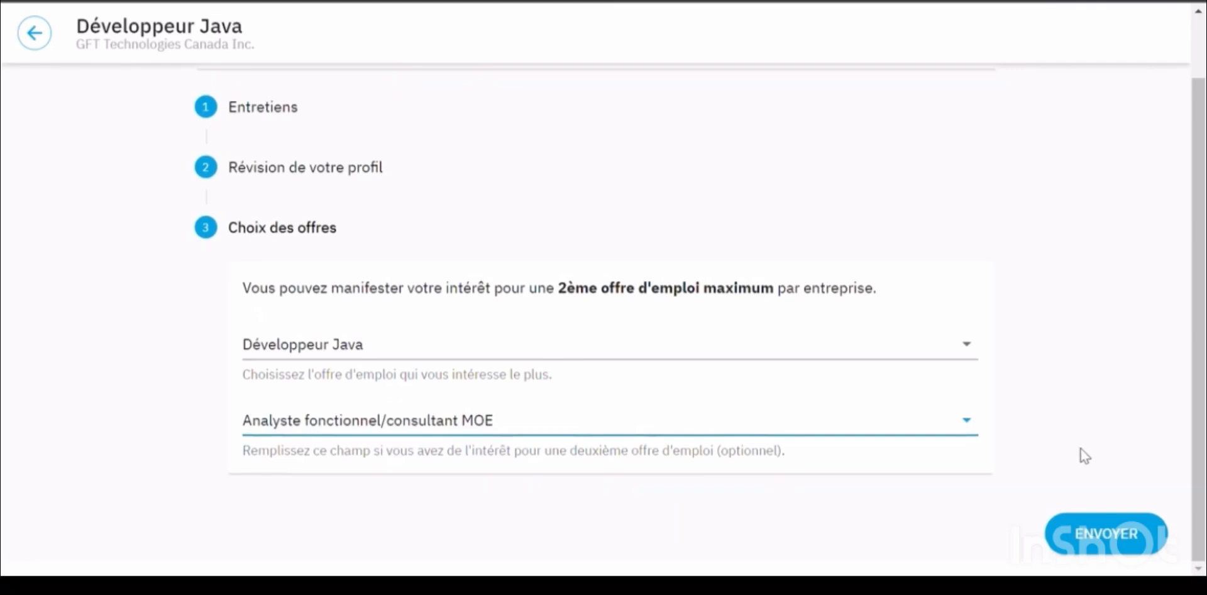
Submit the Développeur Java application with ENVOYER and view the 'Félicitations !' confirmation
click(1067, 540)
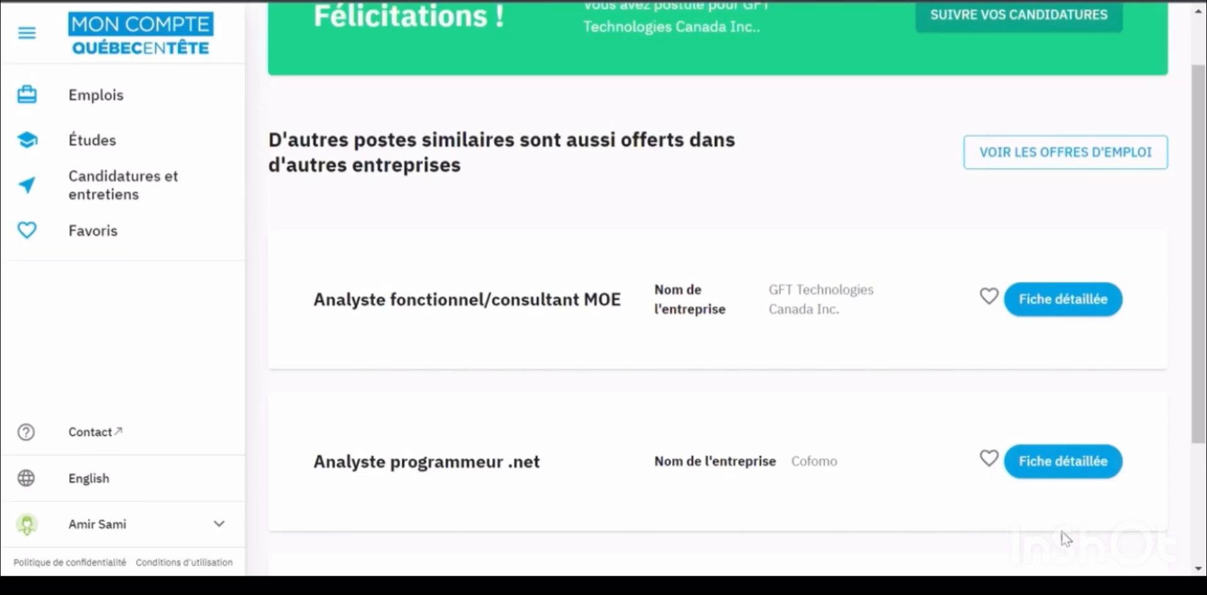
scroll(968, 390, up, 2)
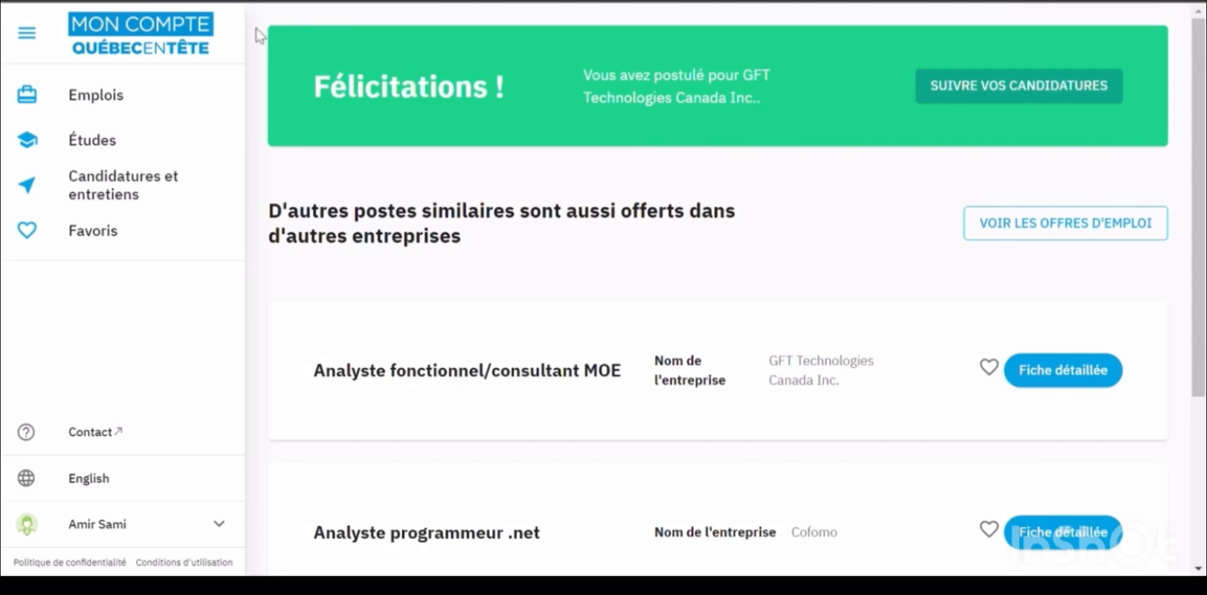
Go to Candidatures et entretiens to see the Développeur Java application marked Candidature envoyée
click(208, 191)
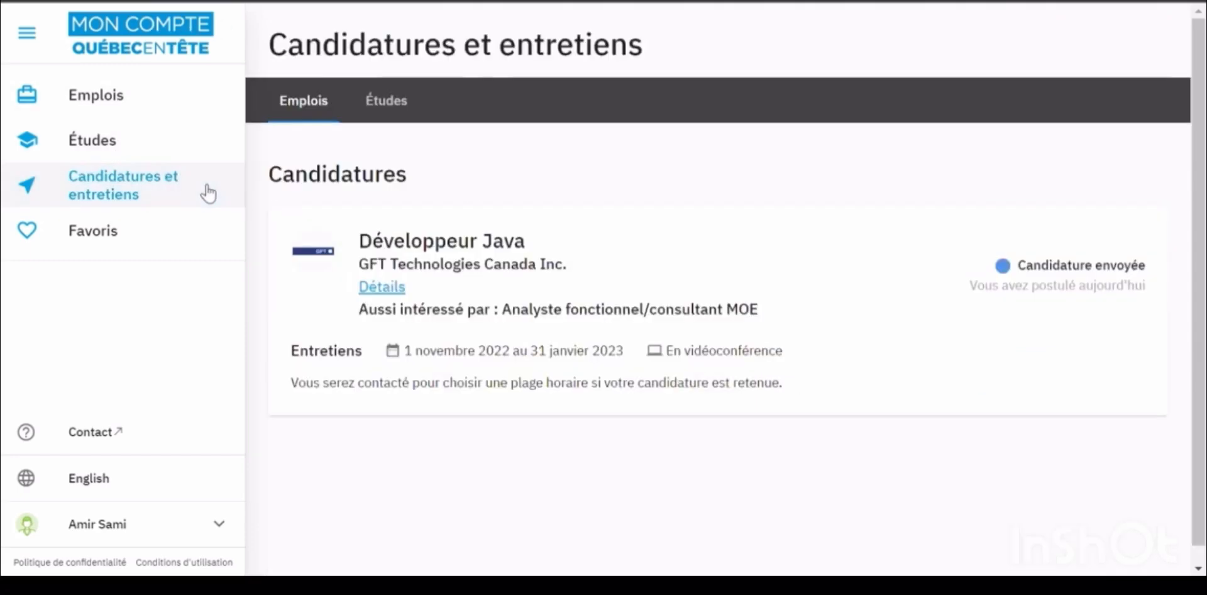